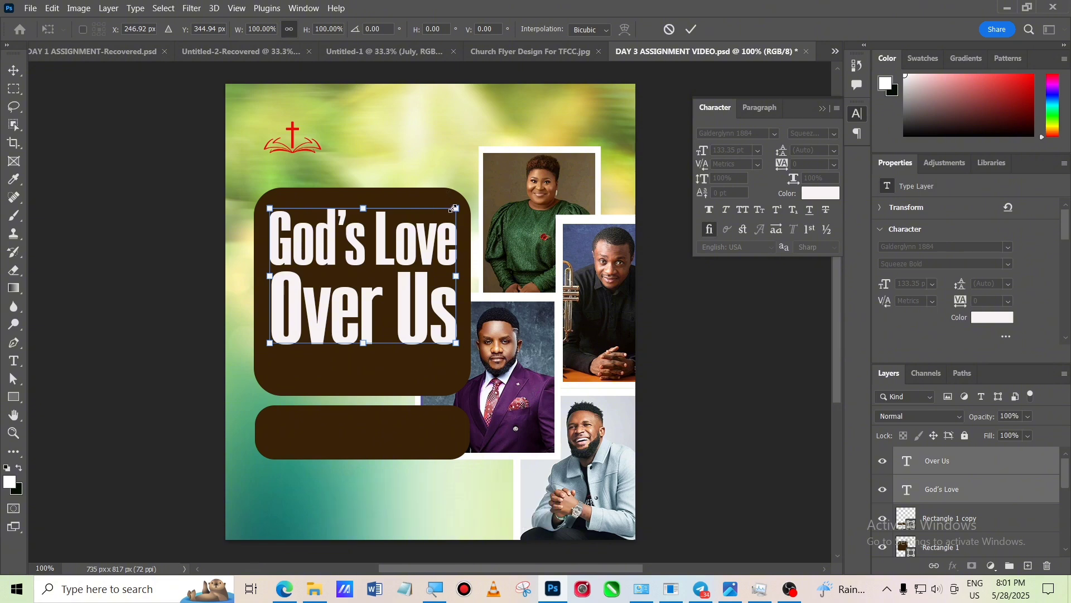
- Scale the 'God's Love Over Us' title to about 91% and reposition it inside the brown box, then commit the transform
drag(456, 208, 428, 229)
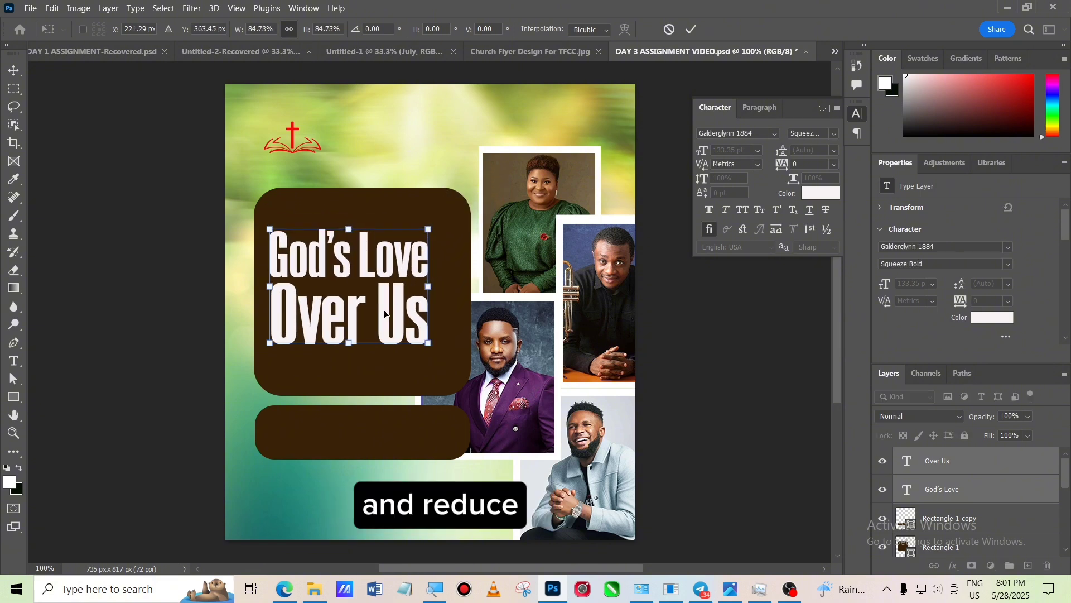
drag(380, 318, 398, 315)
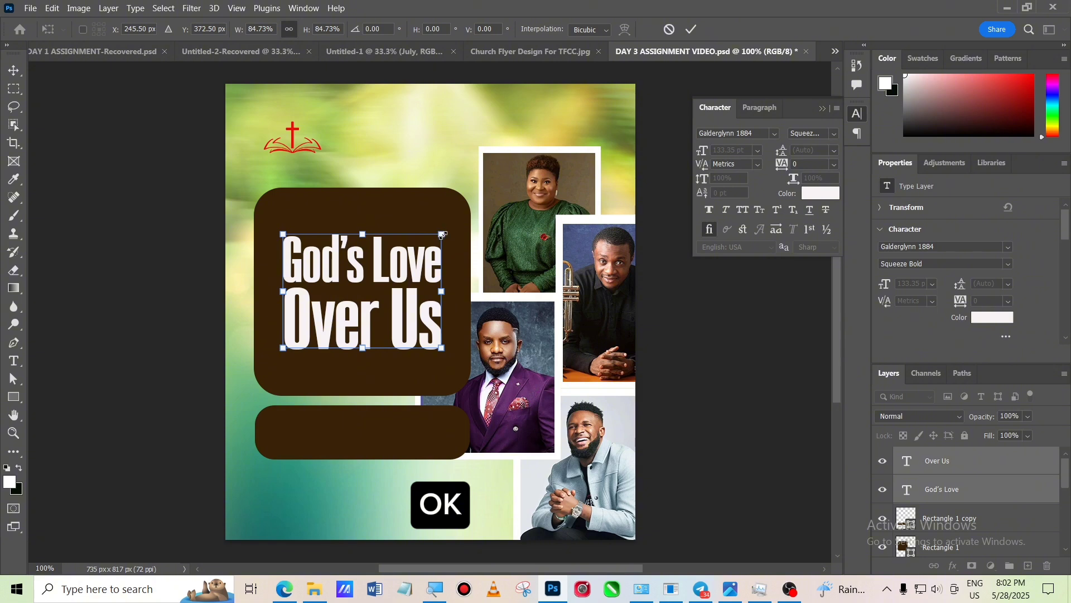
drag(443, 235, 452, 227)
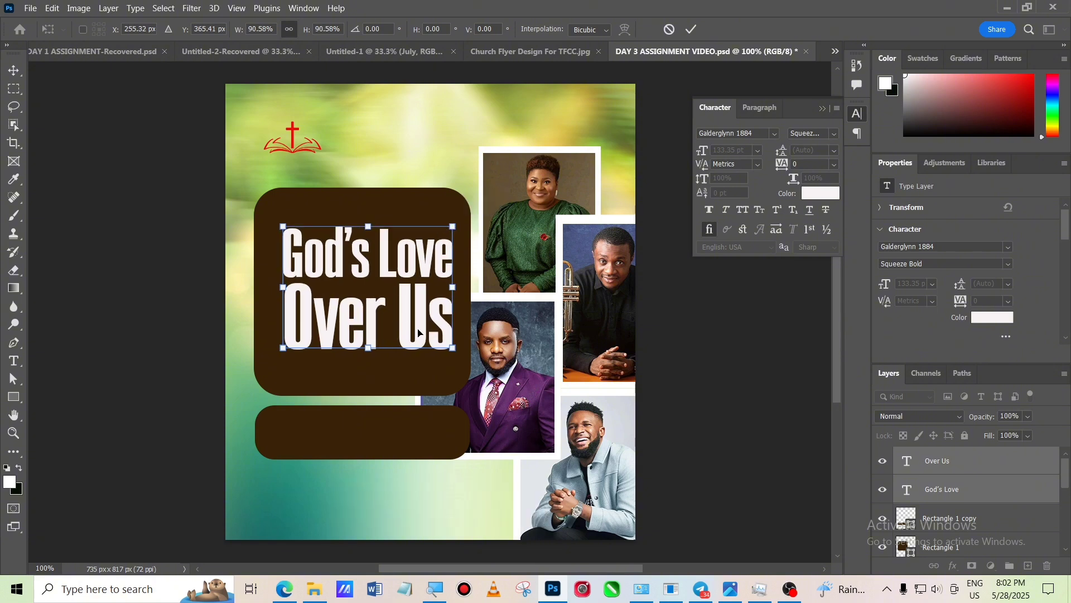
drag(420, 331, 417, 328)
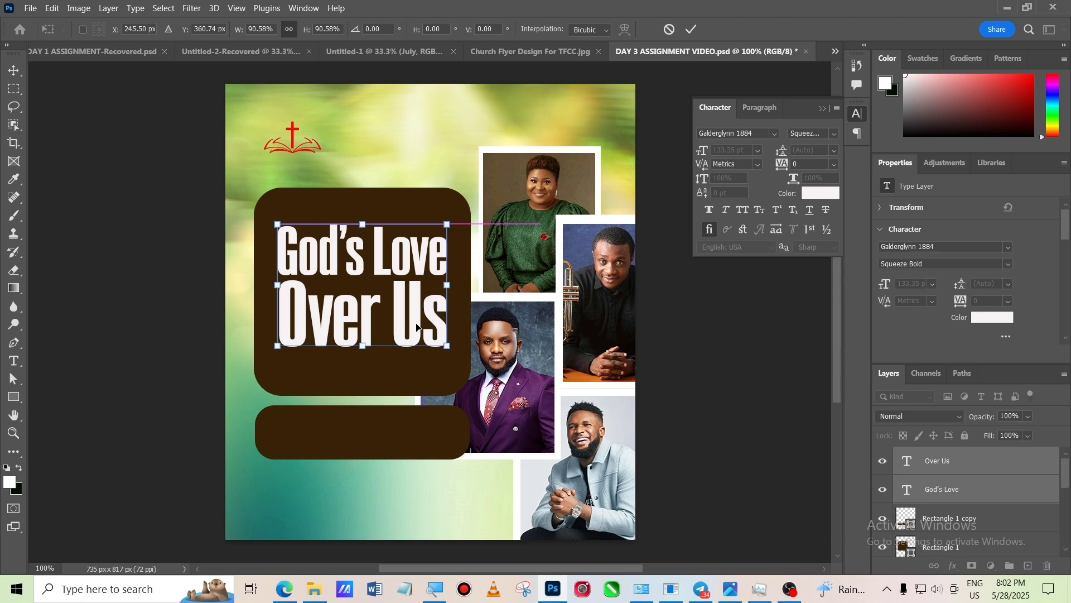
click(692, 32)
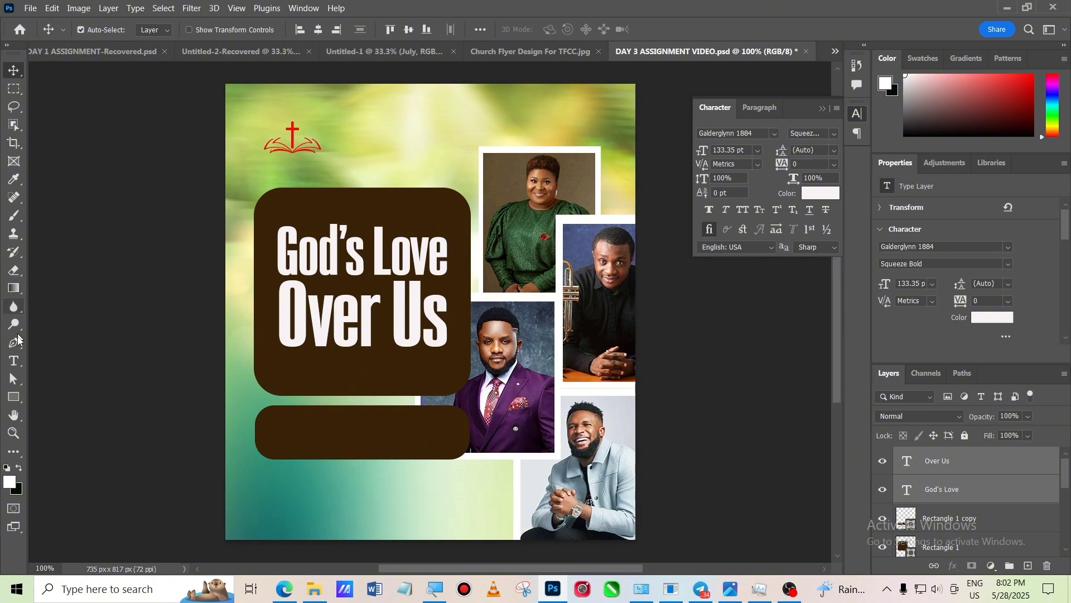
- Start a new point text layer below the title and set its font to Calibri
click(18, 362)
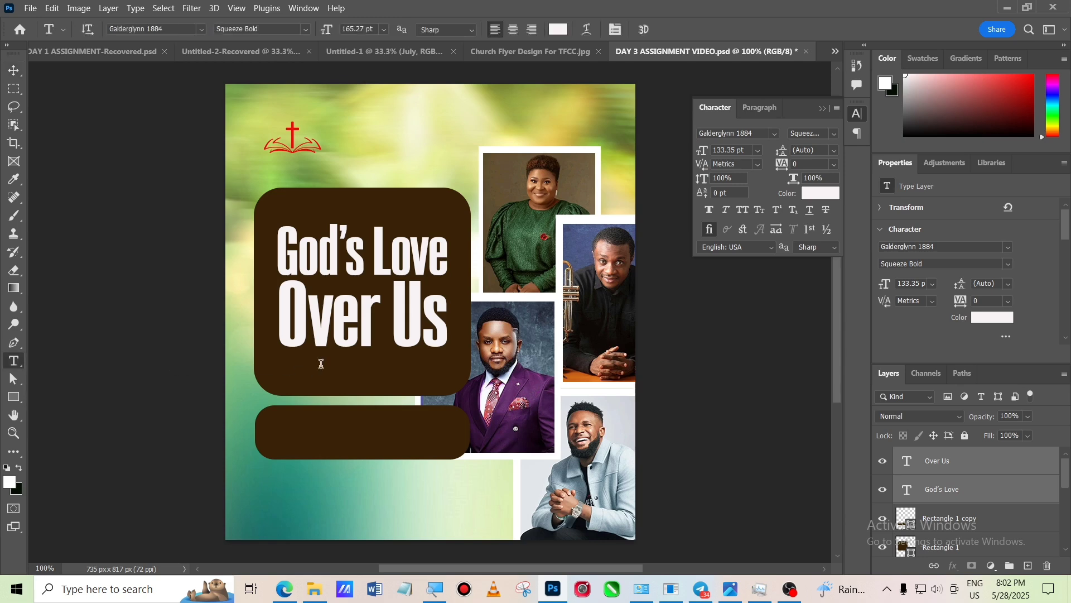
click(322, 380)
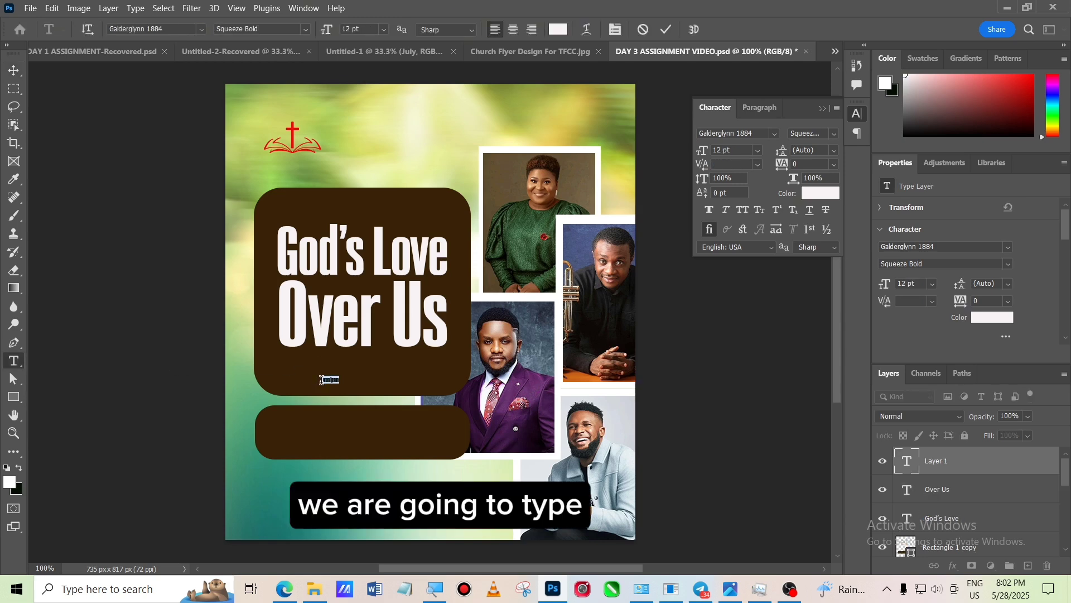
click(775, 134)
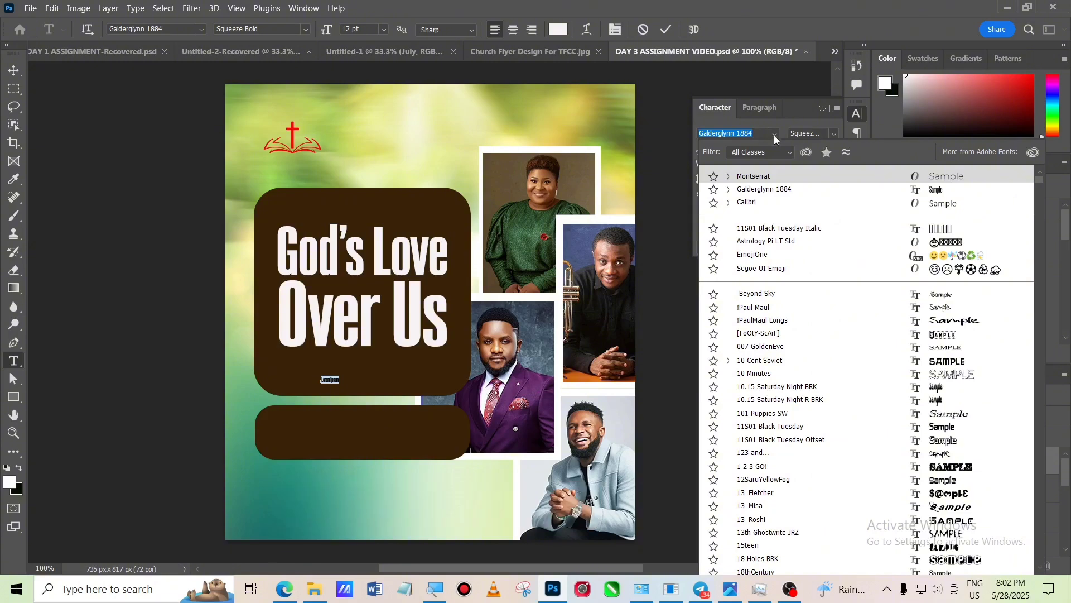
click(769, 198)
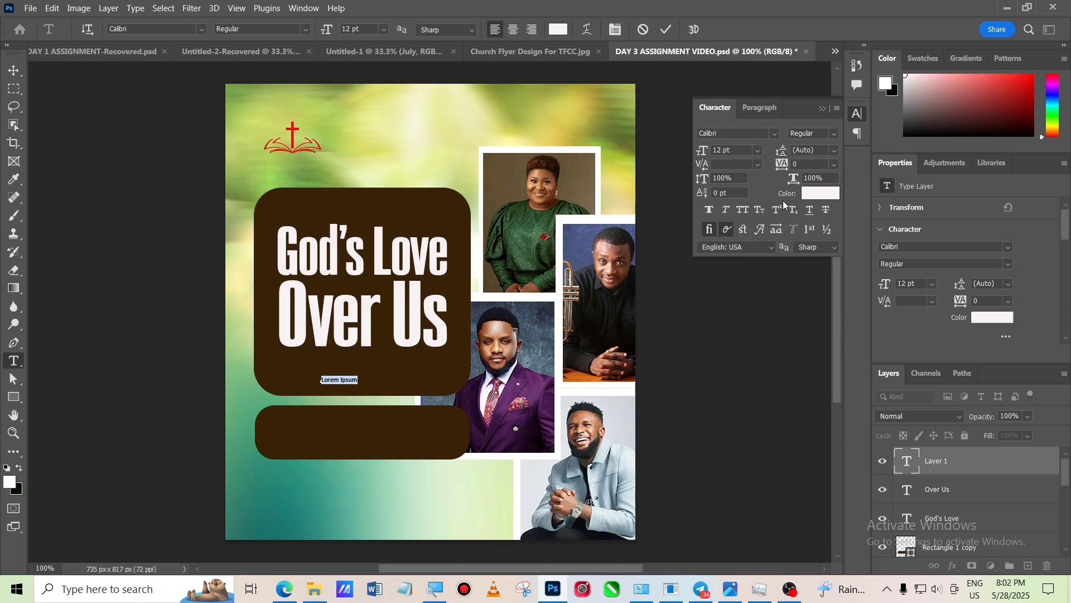
- Set the new text's color to bright green #72f805
click(819, 193)
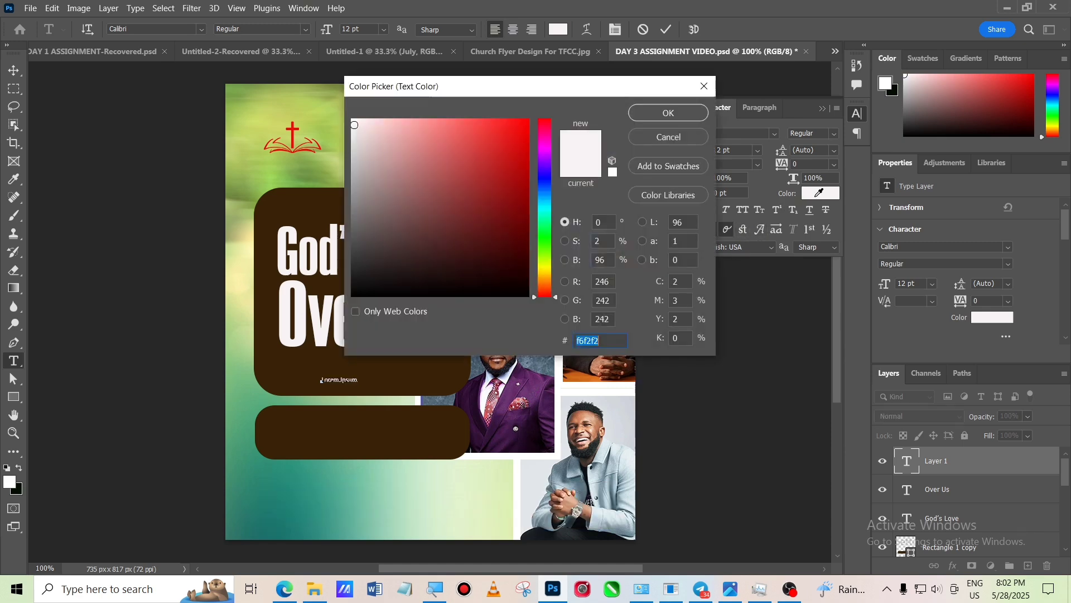
click(549, 250)
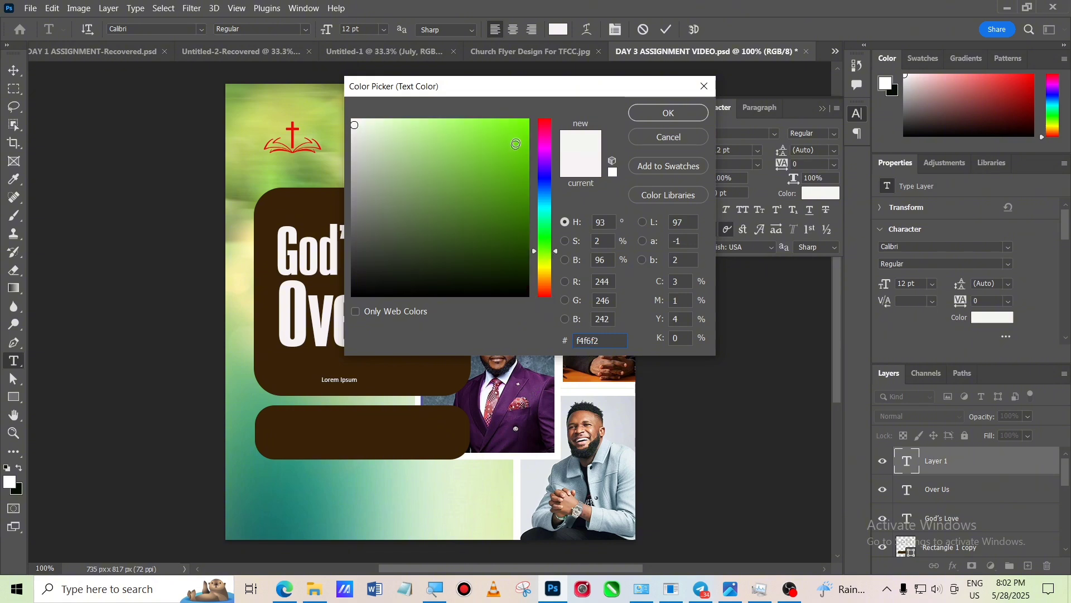
click(525, 124)
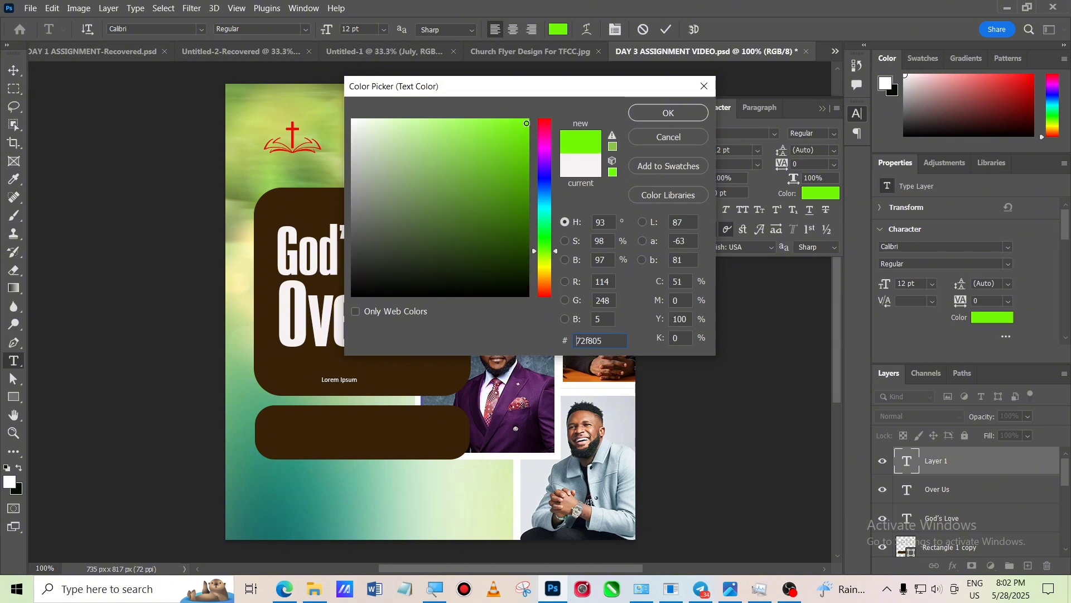
click(661, 112)
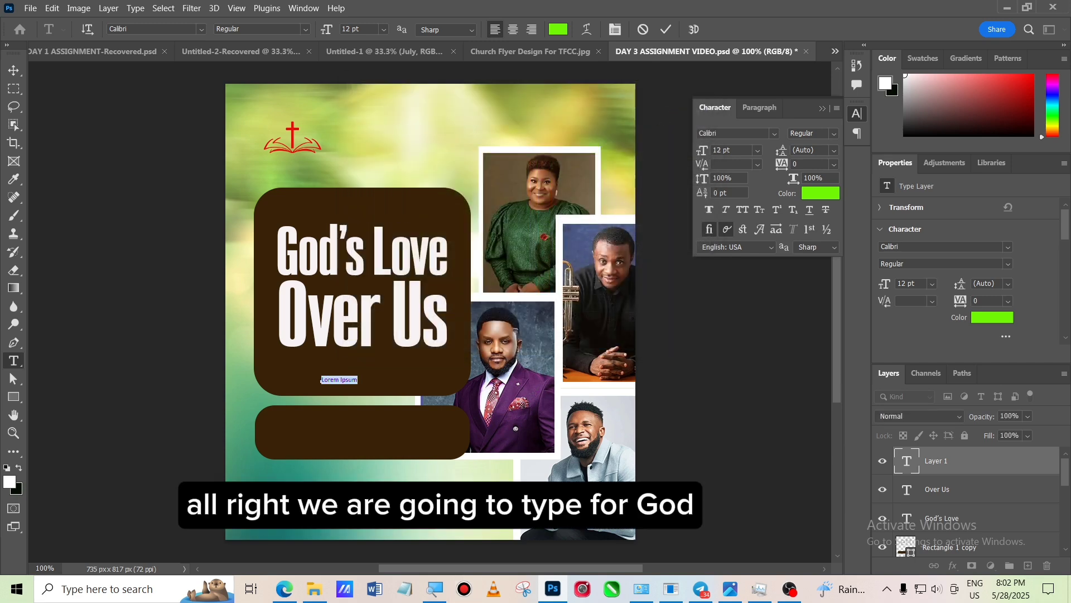
- Type the verse 'For God so loved the world, that He gave His only begotten Son' and commit it
key(BackSpace)
text(For God so)
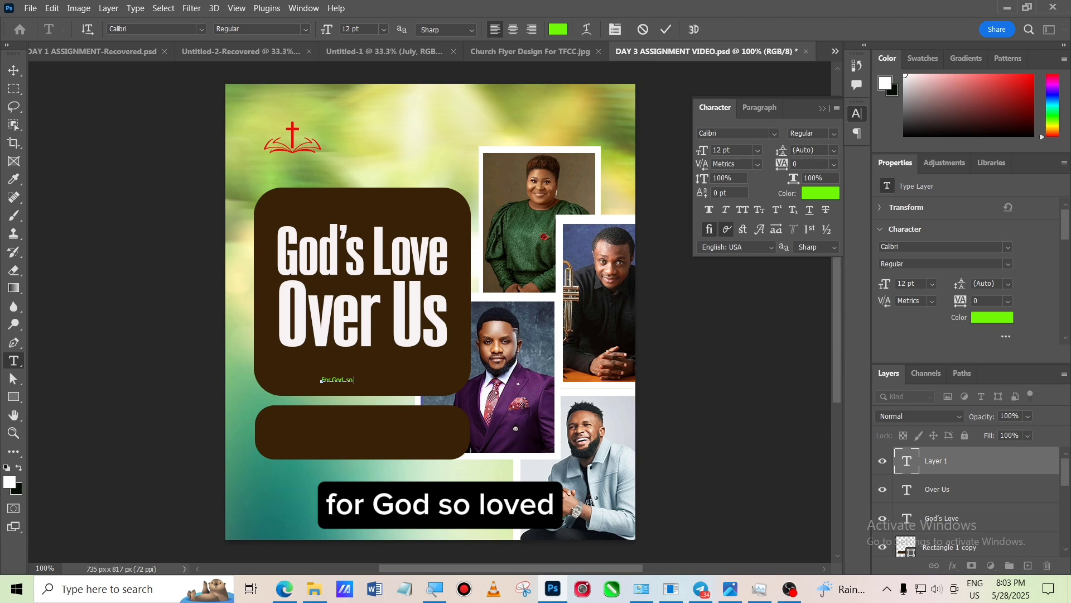
text(loved the w)
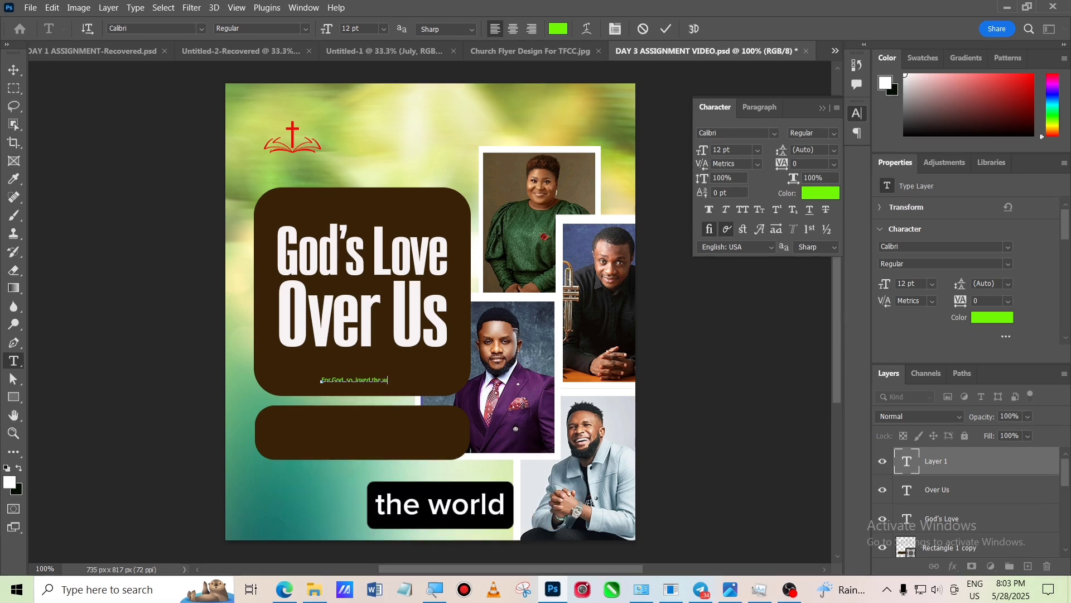
text(orld that)
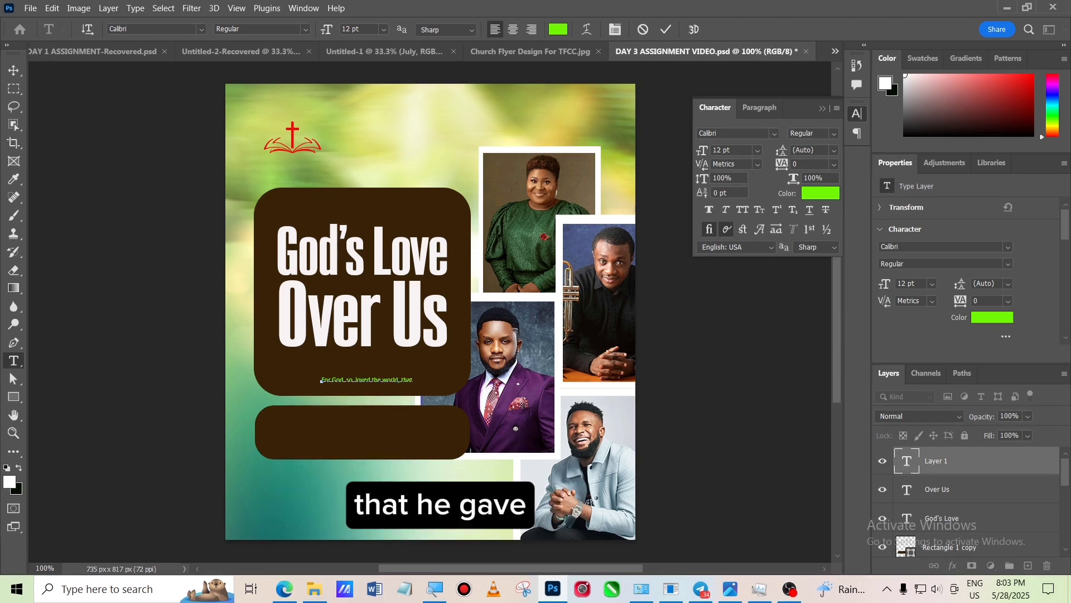
text( He gave His)
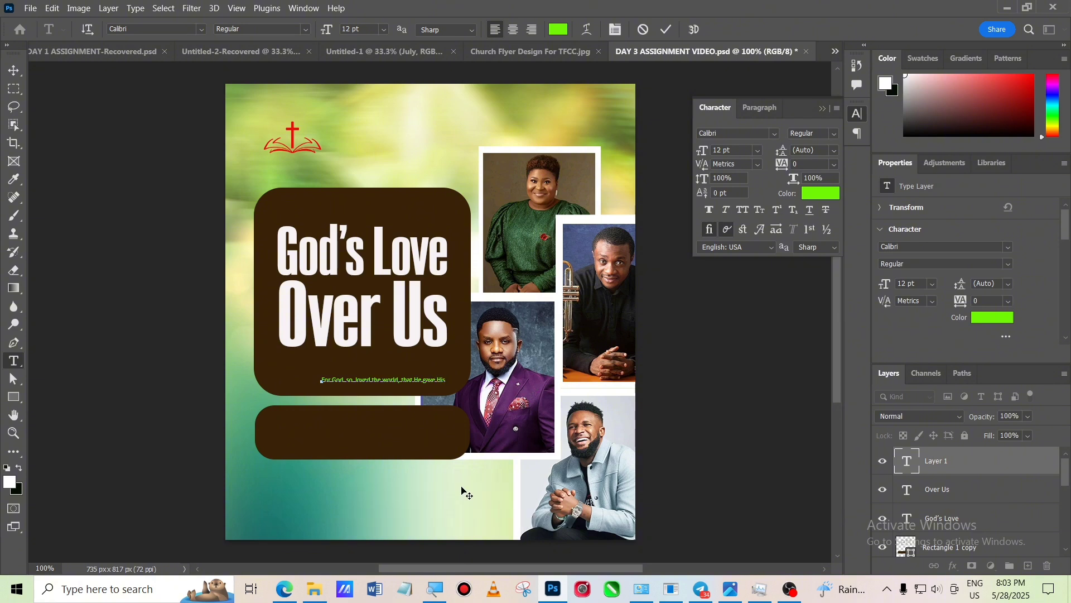
text( only begotte)
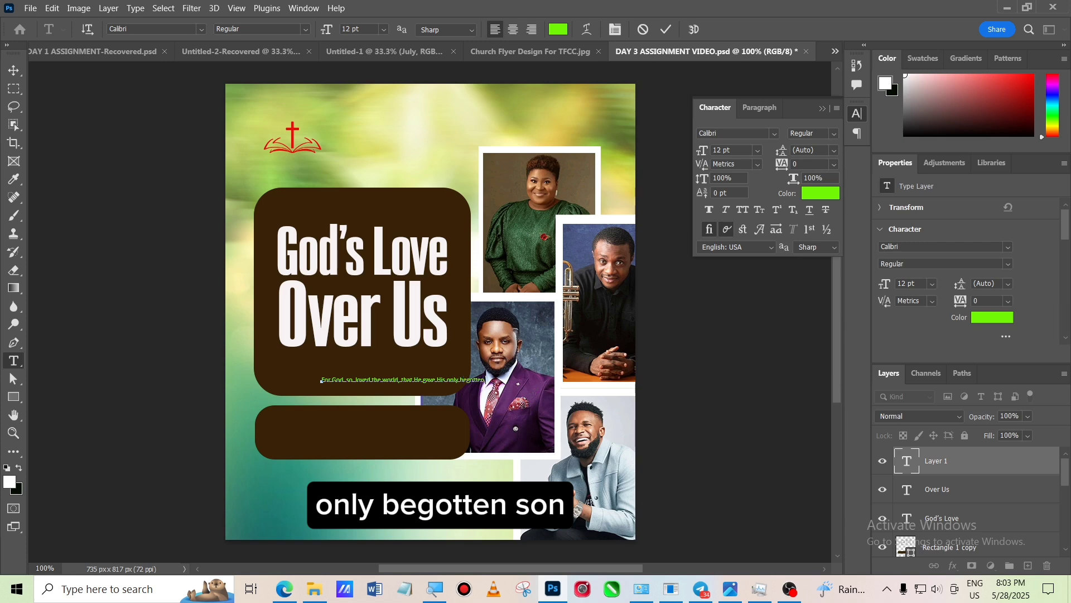
text(n)
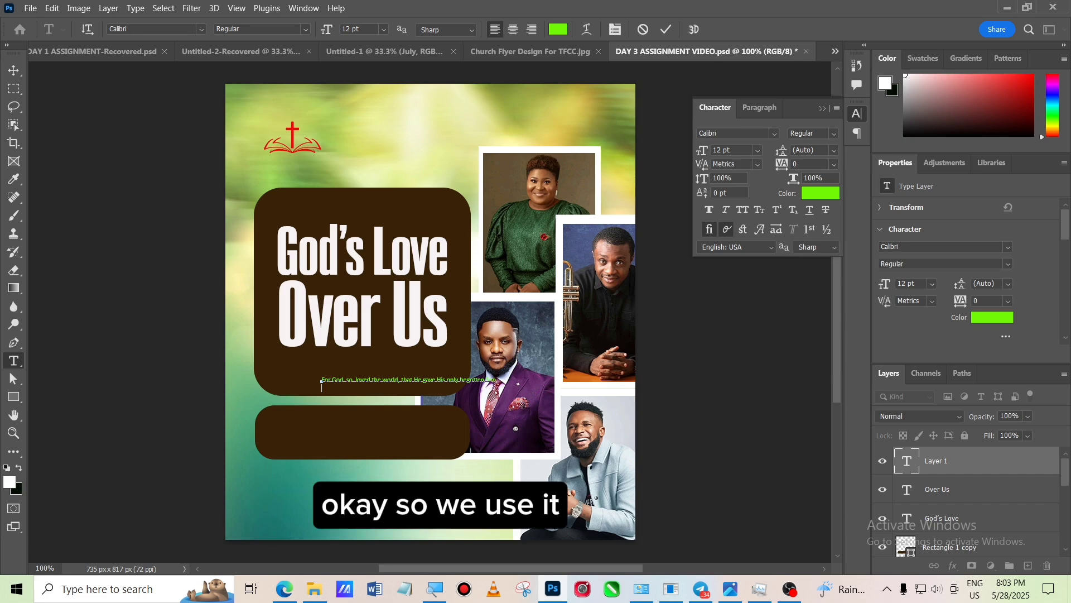
click(666, 29)
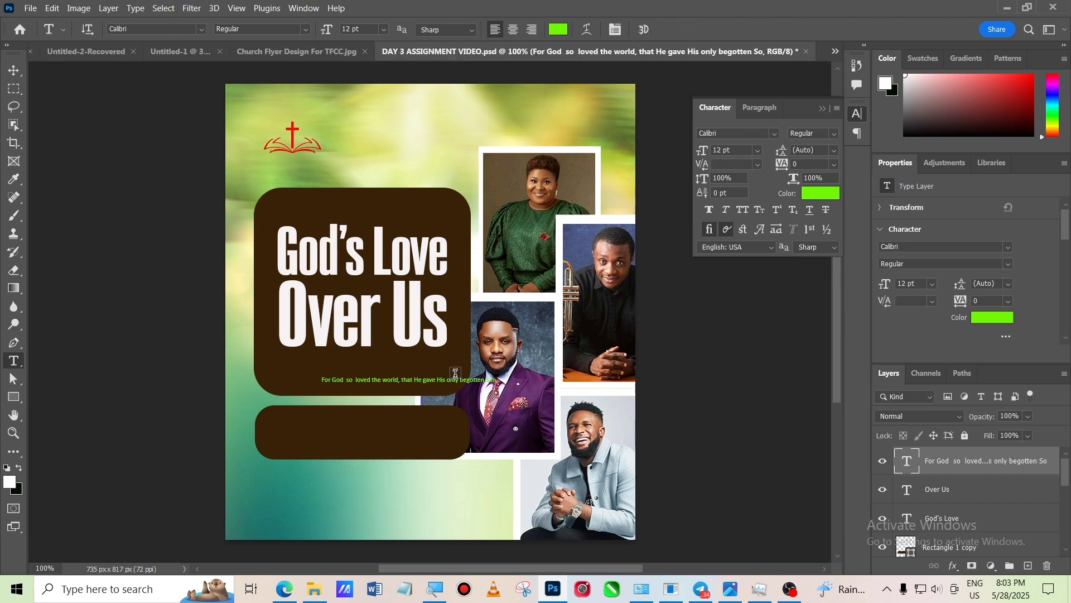
- Move the verse text up so it sits just below the title inside the brown box
click(13, 69)
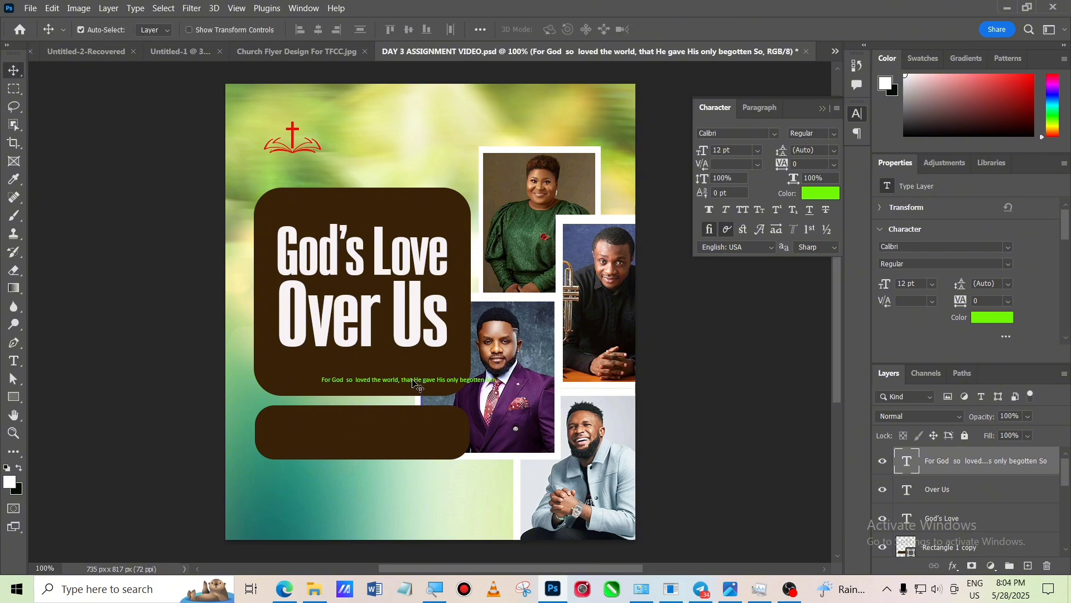
drag(416, 384, 371, 364)
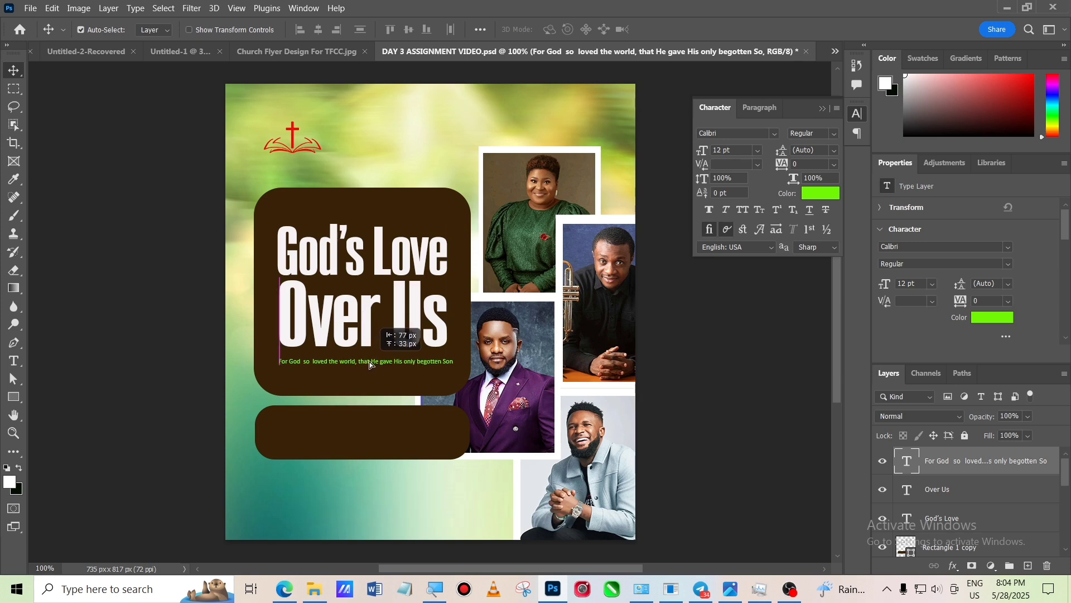
drag(371, 365, 371, 365)
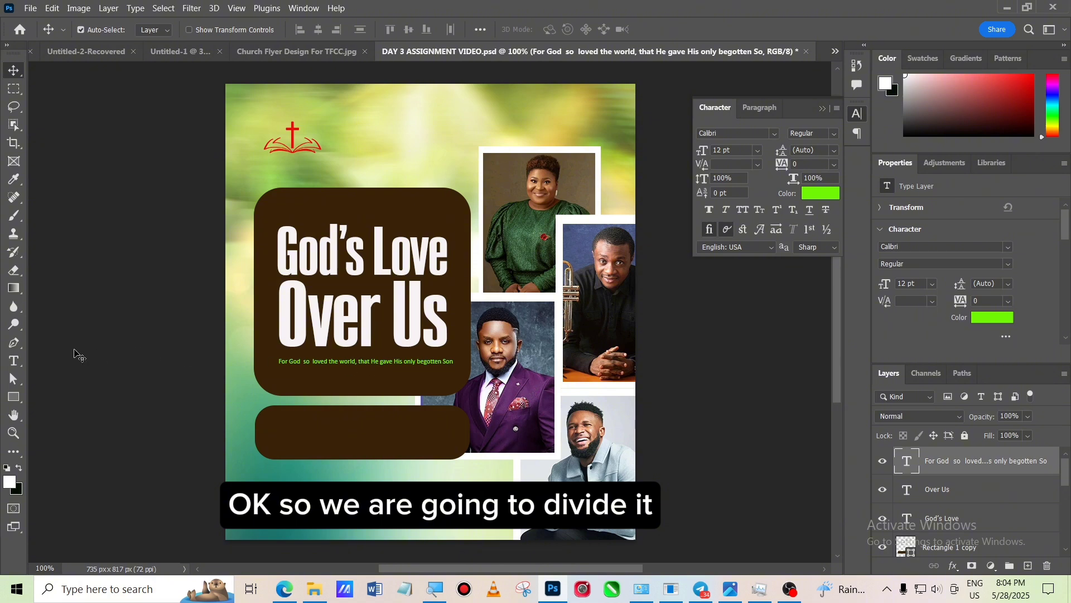
- Break the verse into two lines after 'that He gave'
click(12, 358)
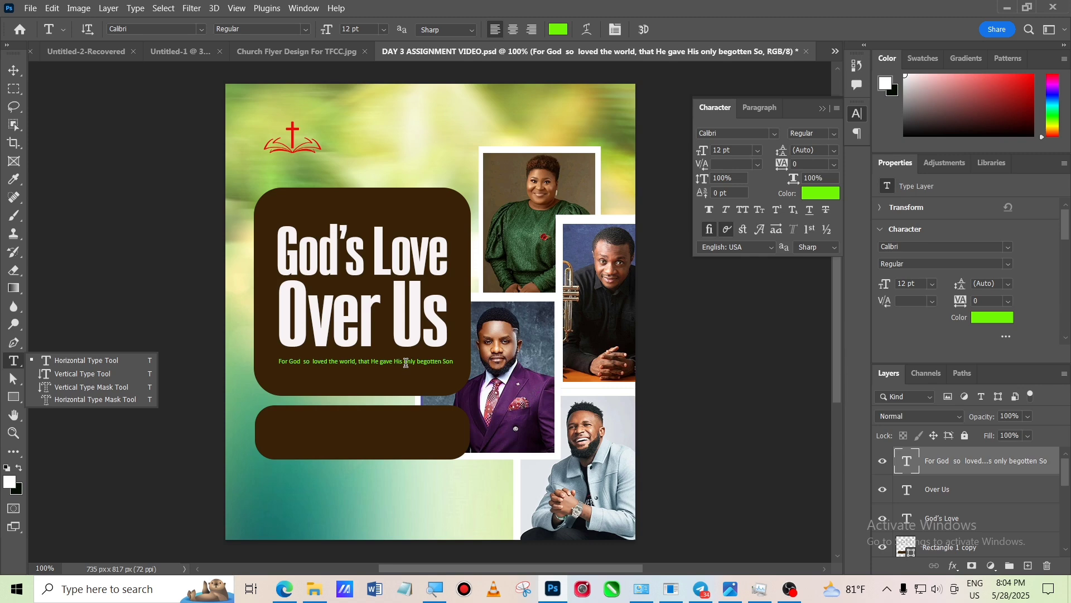
click(433, 594)
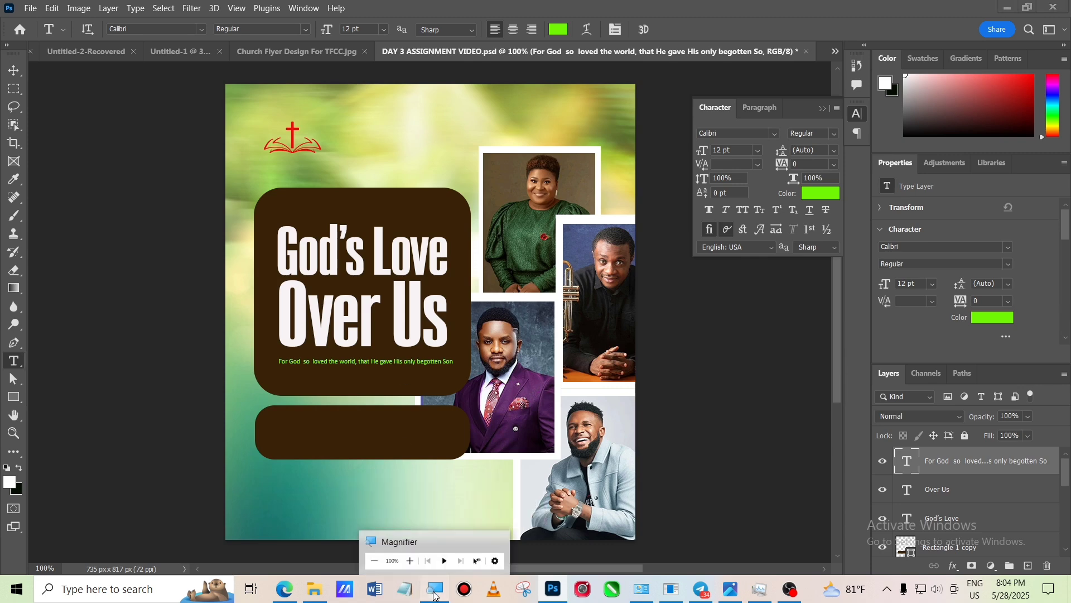
click(406, 562)
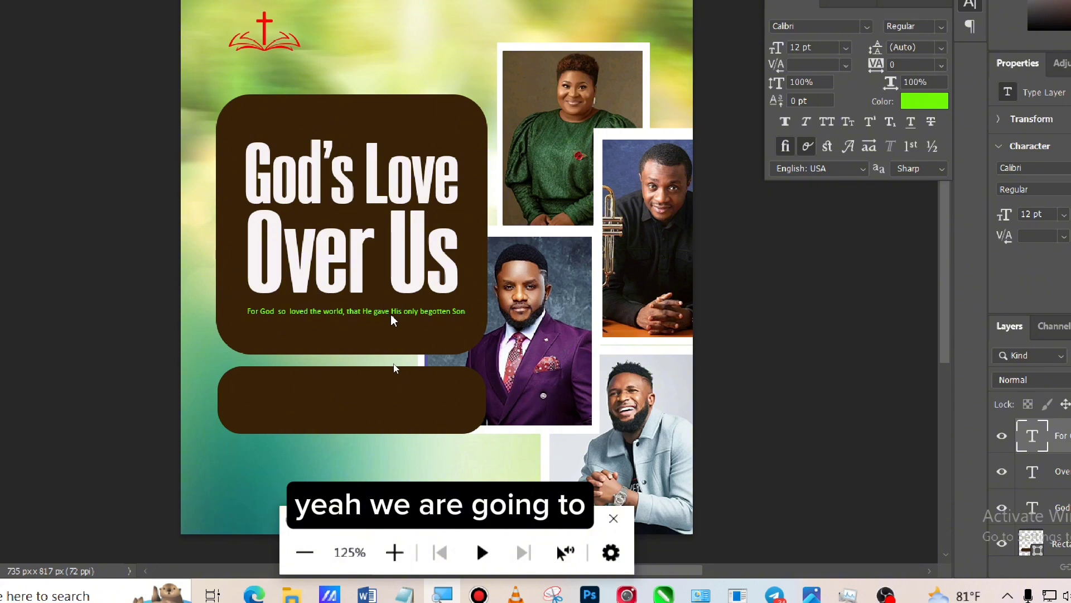
click(495, 452)
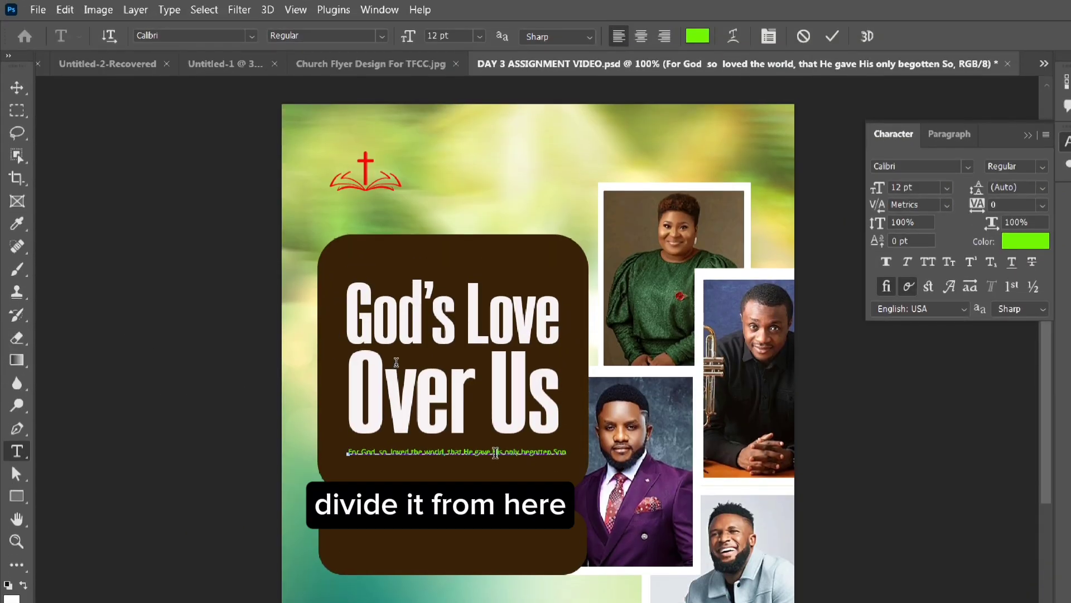
key(Return)
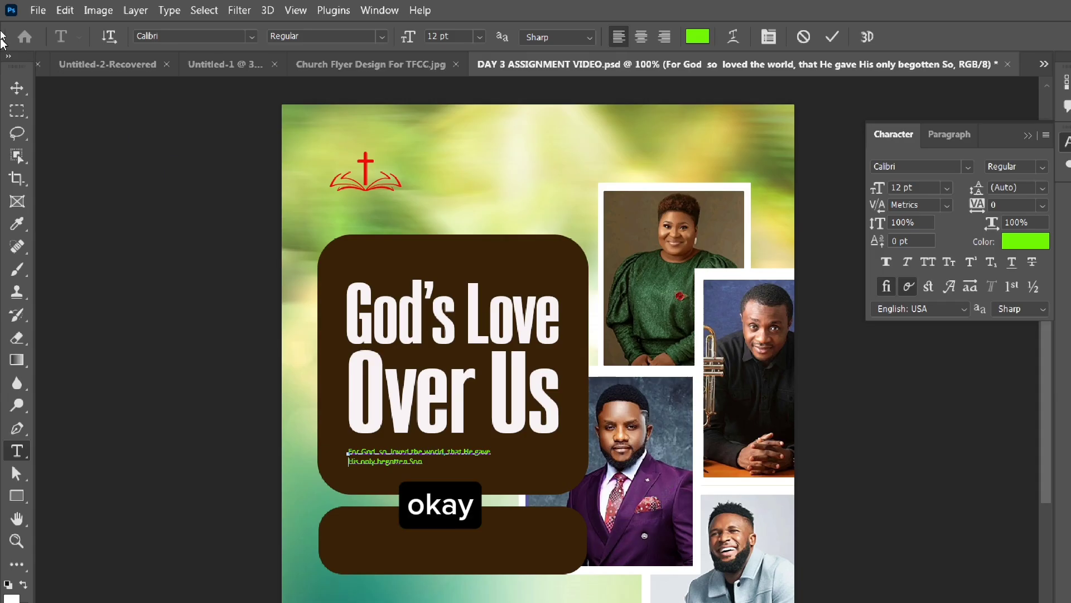
- Center-align the verse paragraph and move it to sit centered under the title
click(17, 88)
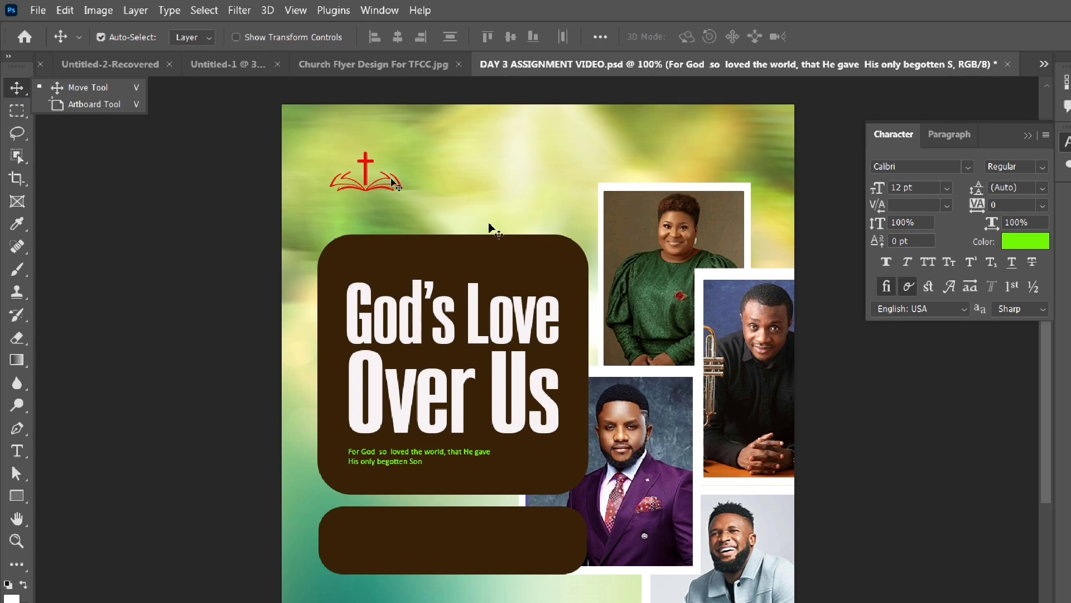
click(947, 136)
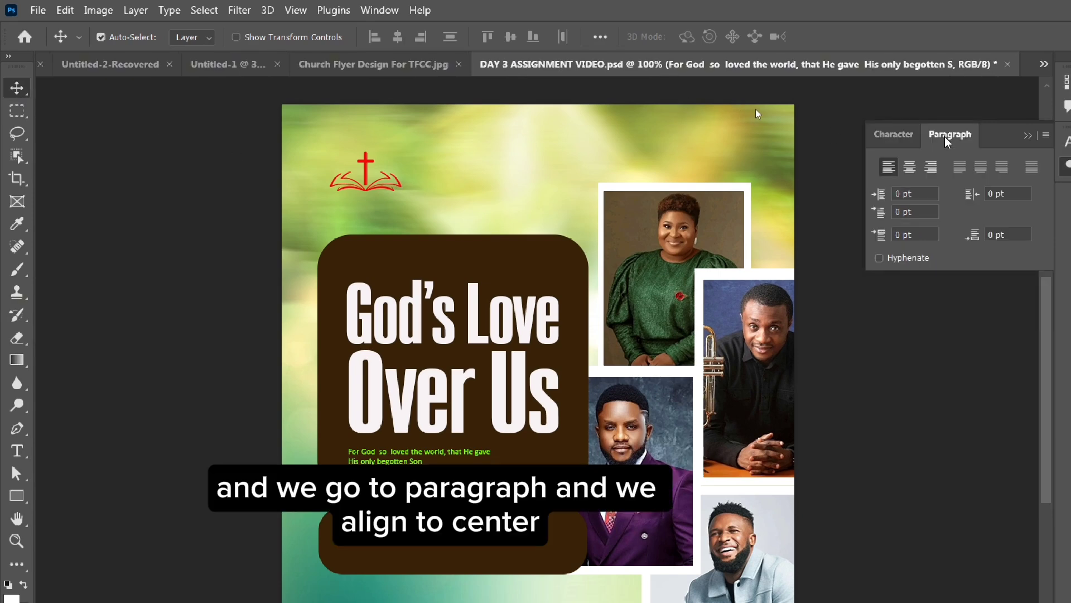
click(910, 168)
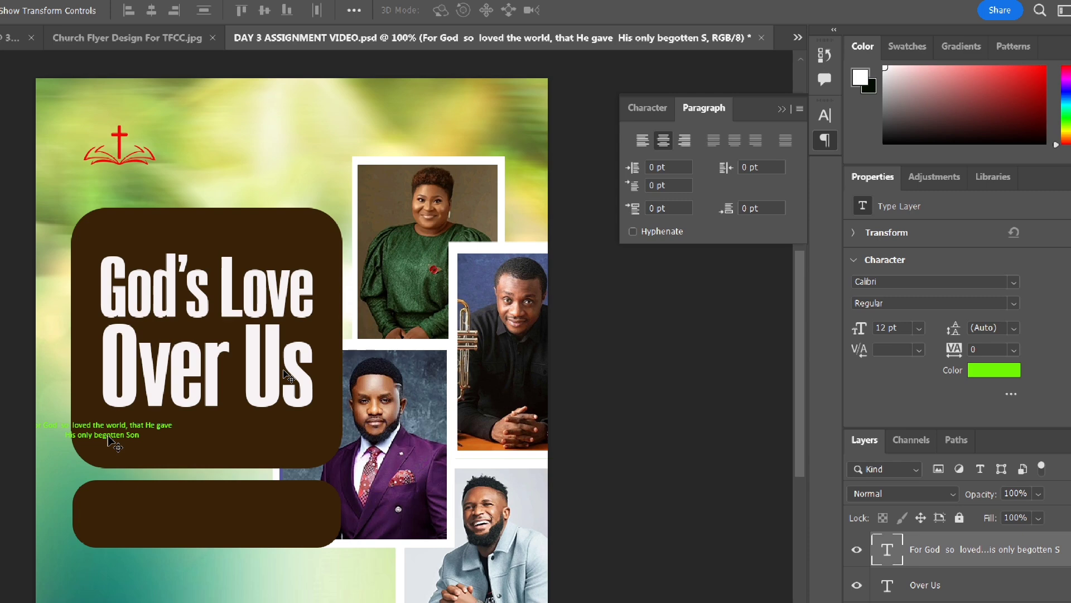
drag(110, 441, 214, 434)
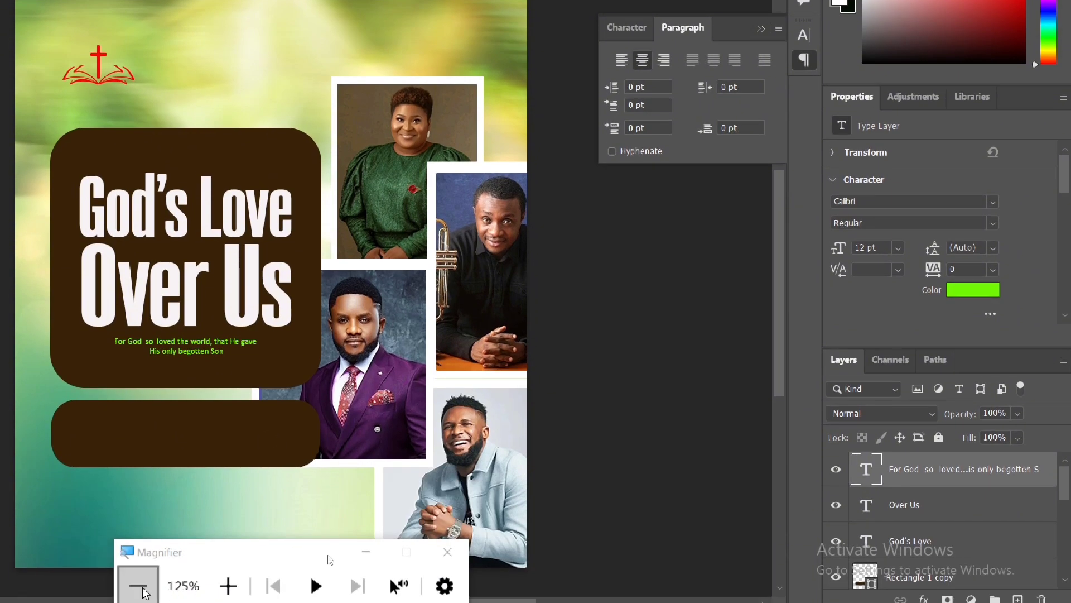
- Enlarge the verse text with Free Transform to about 17 pt
click(138, 596)
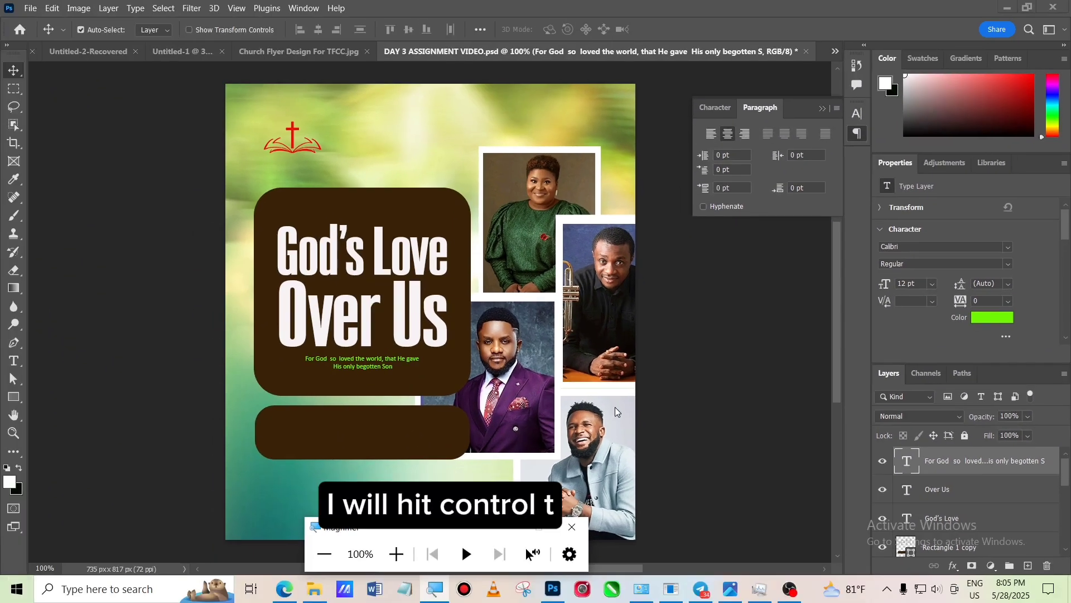
click(743, 344)
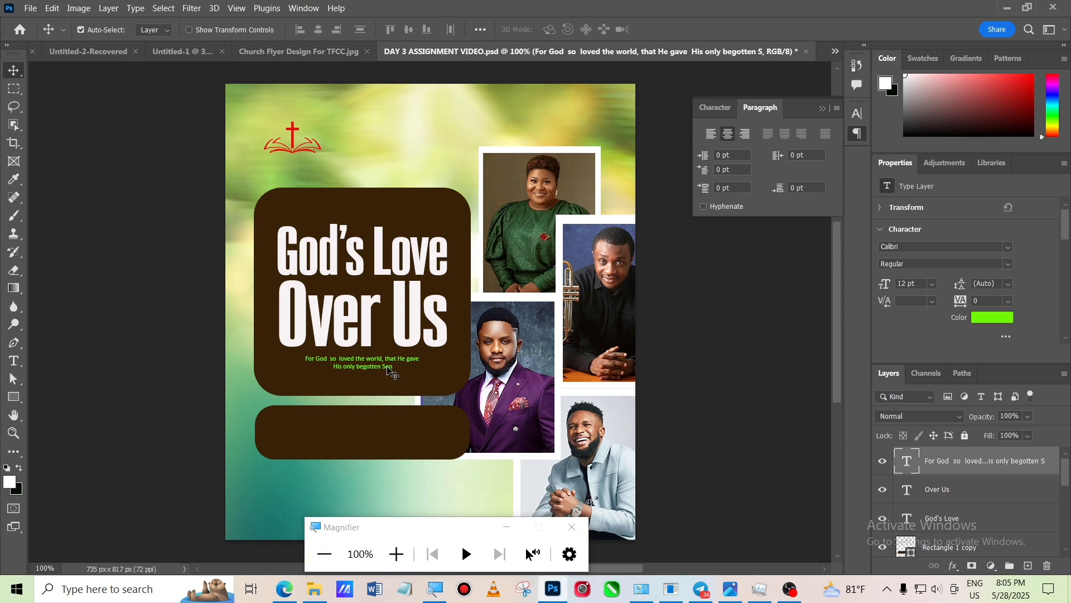
key(ctrl+t)
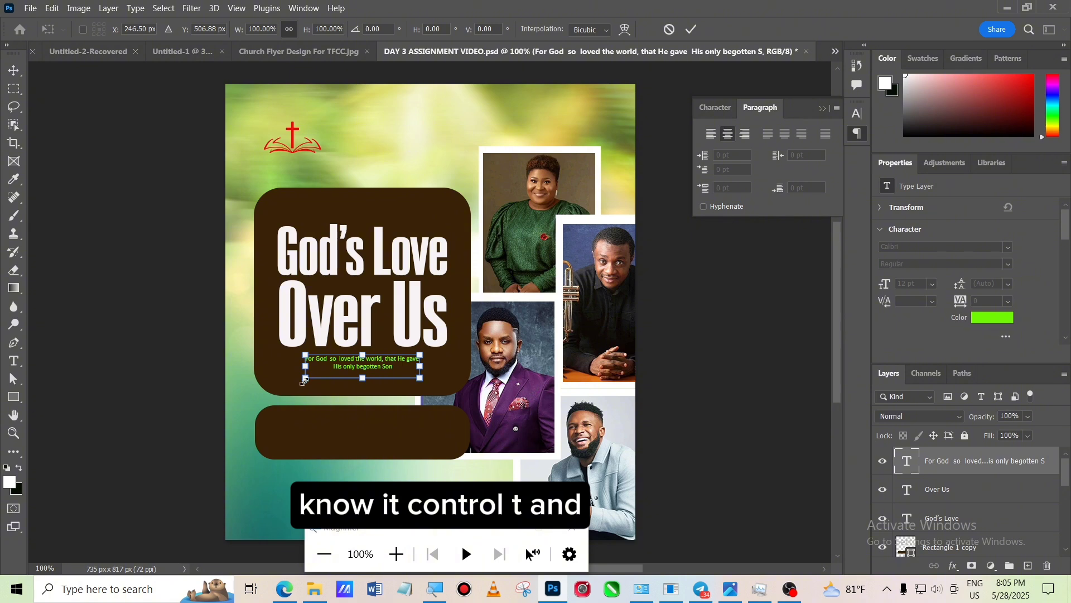
drag(306, 379, 285, 381)
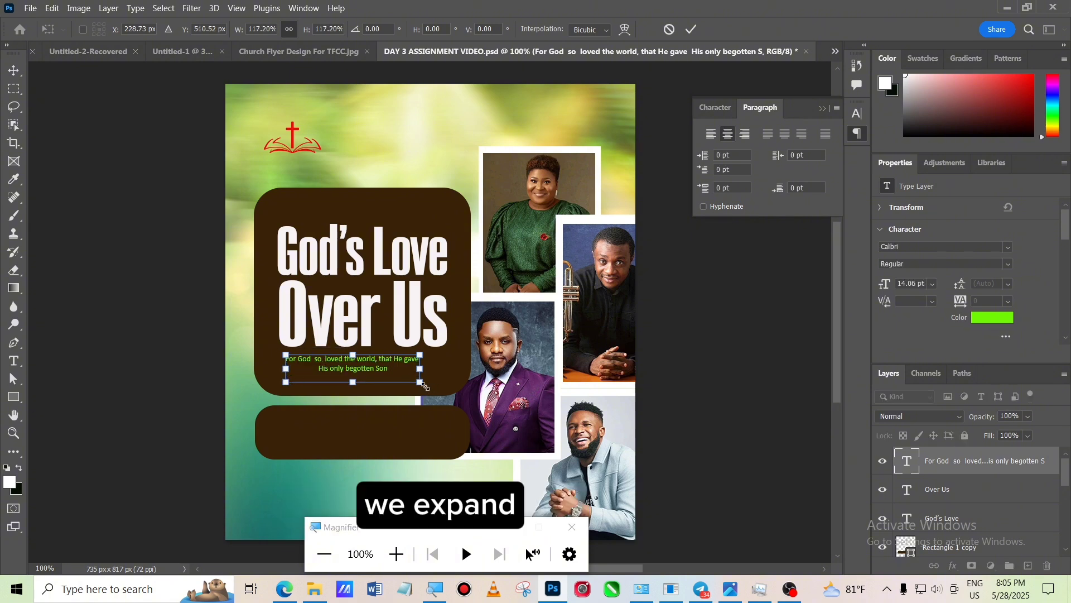
key(Return)
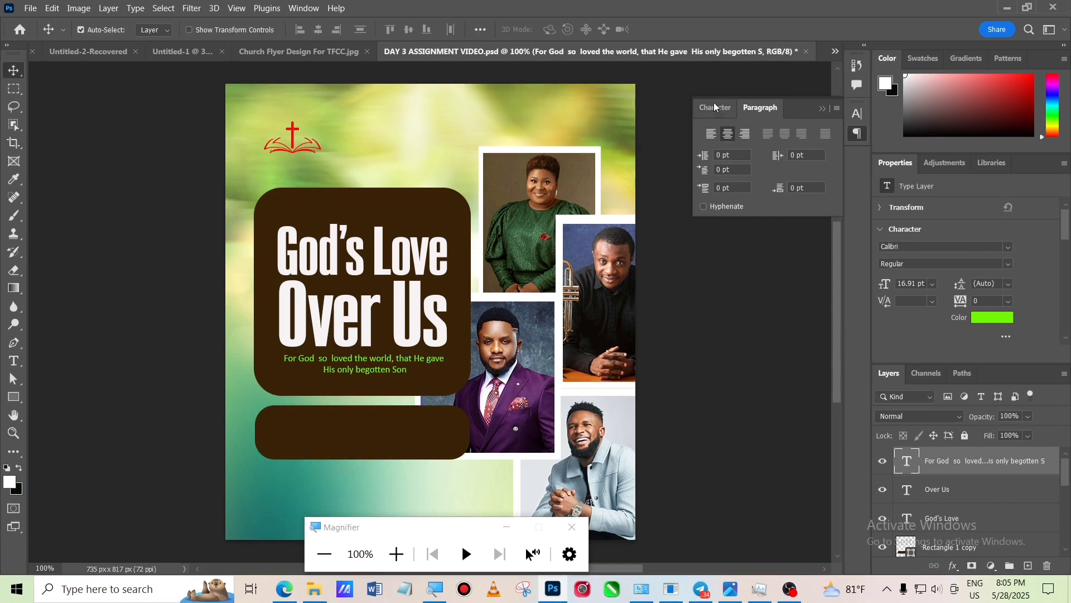
- Set the verse's leading to 15 pt in the Character settings
click(716, 109)
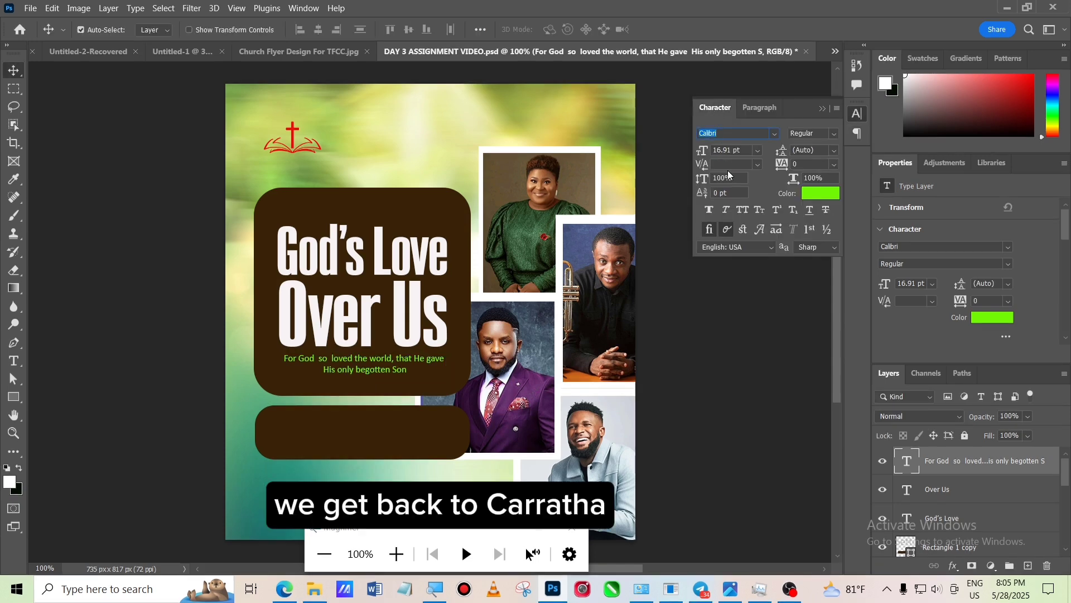
click(818, 151)
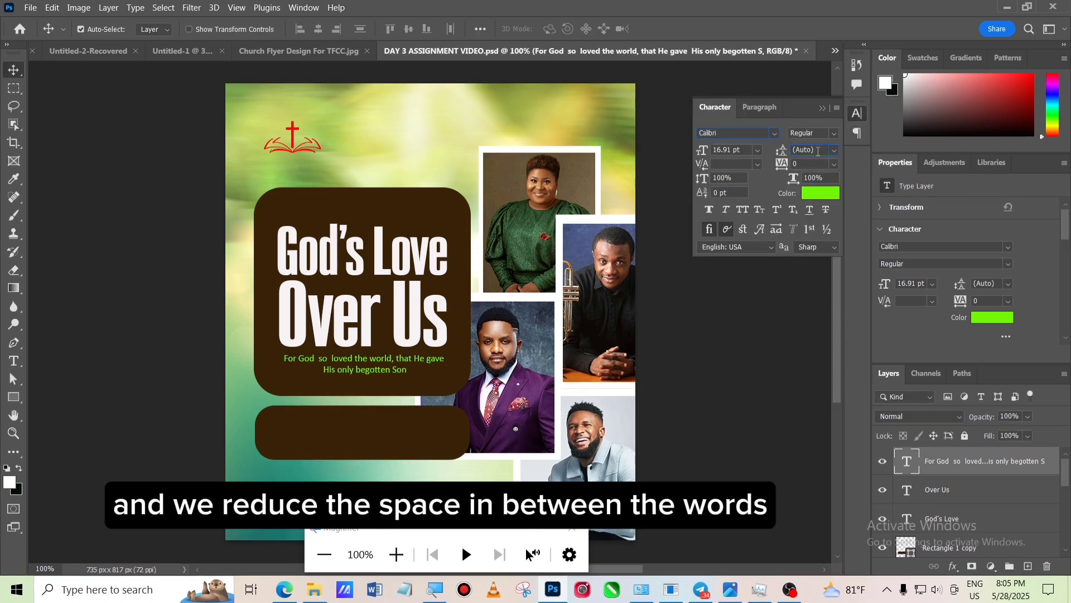
double_click(818, 150)
text(10)
key(Return)
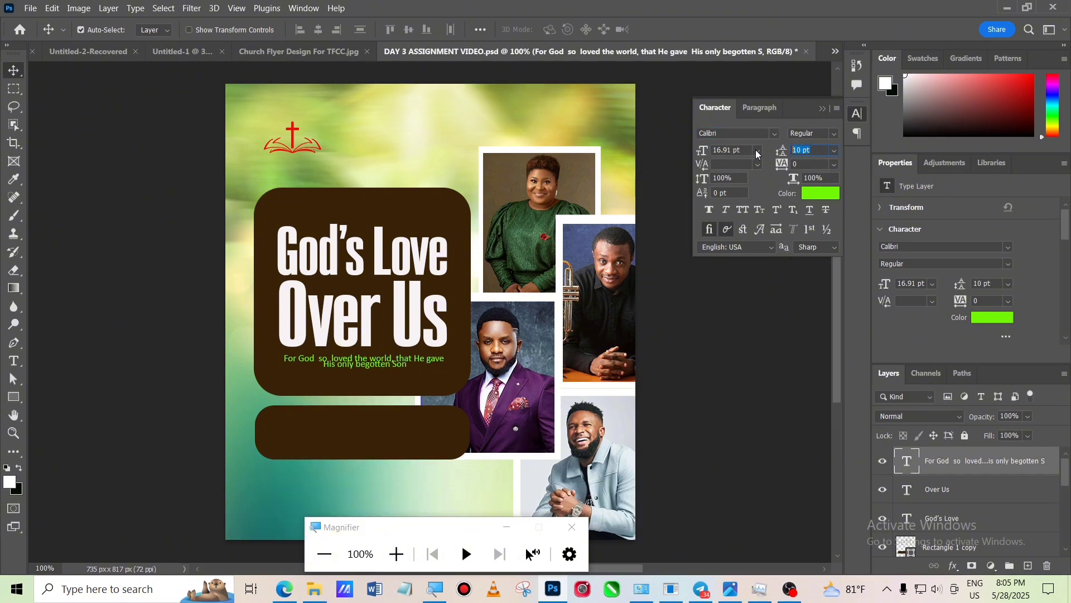
text(13)
key(Return)
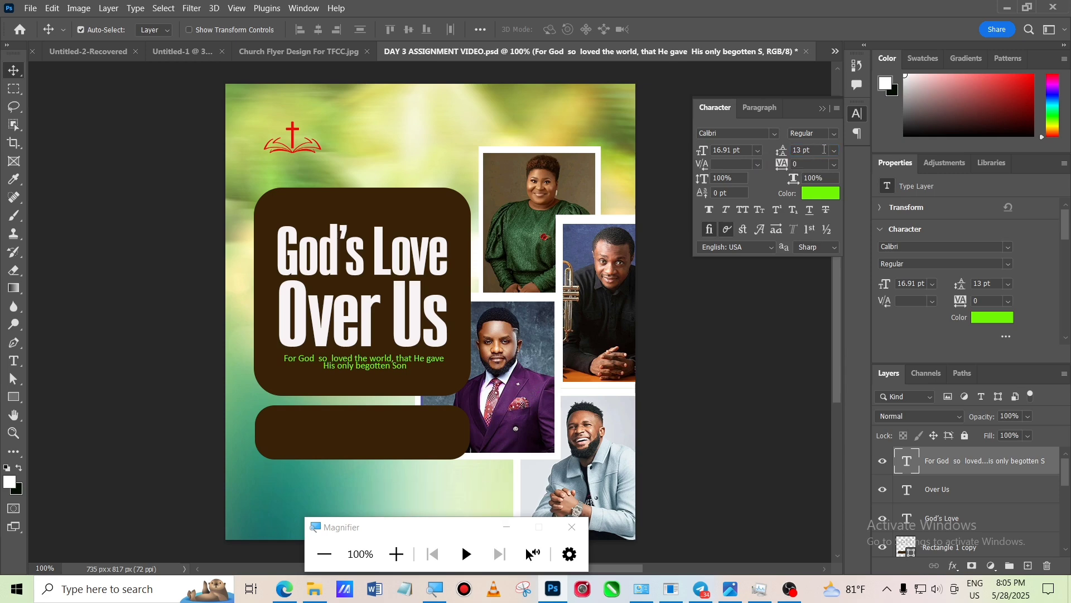
click(818, 150)
drag(817, 149, 691, 195)
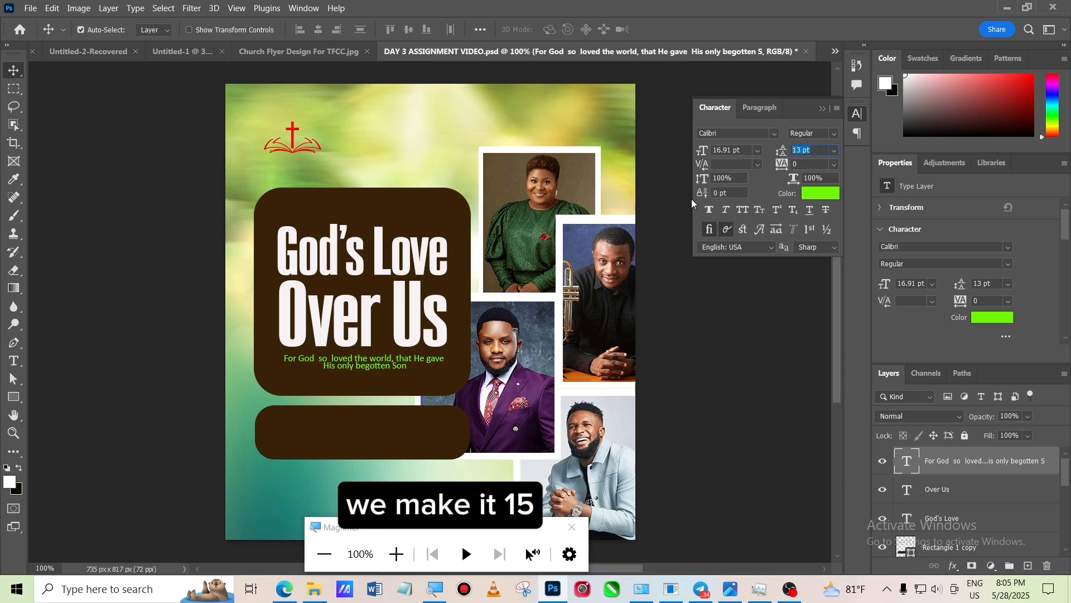
text(15)
key(Return)
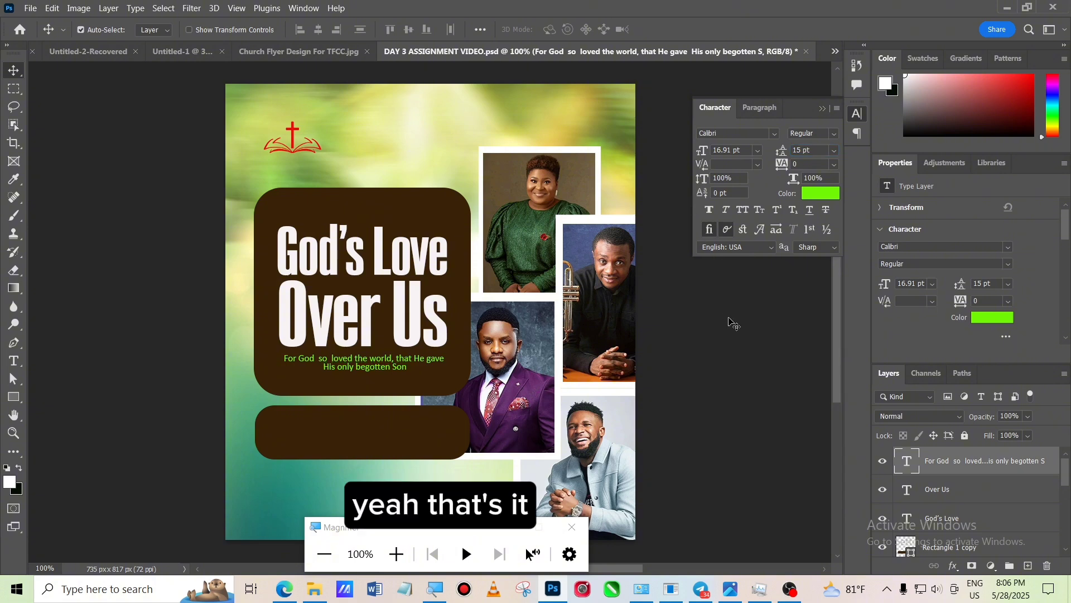
click(732, 322)
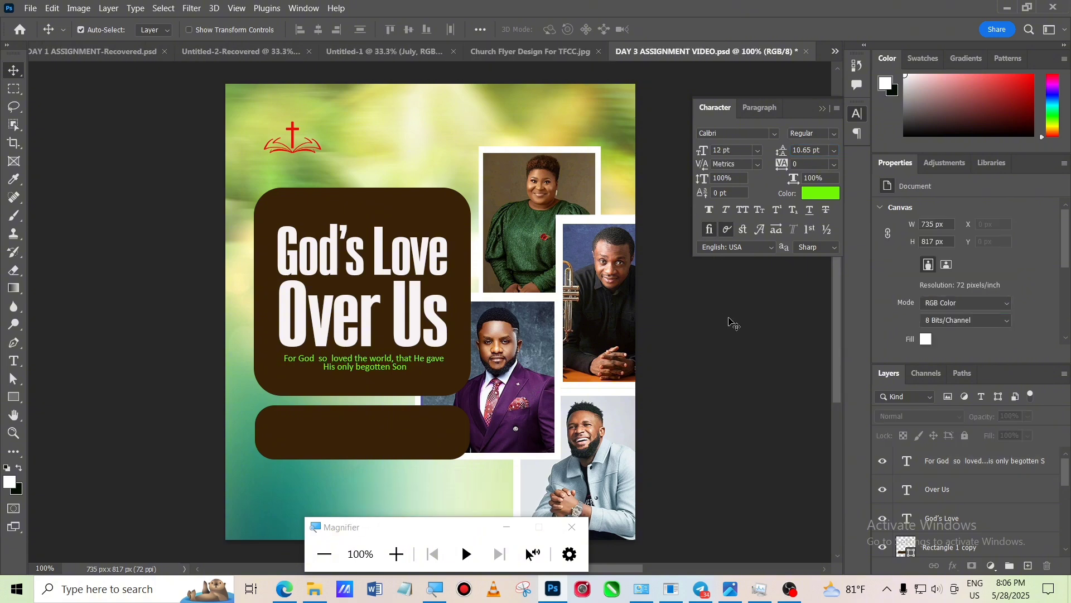
key(4)
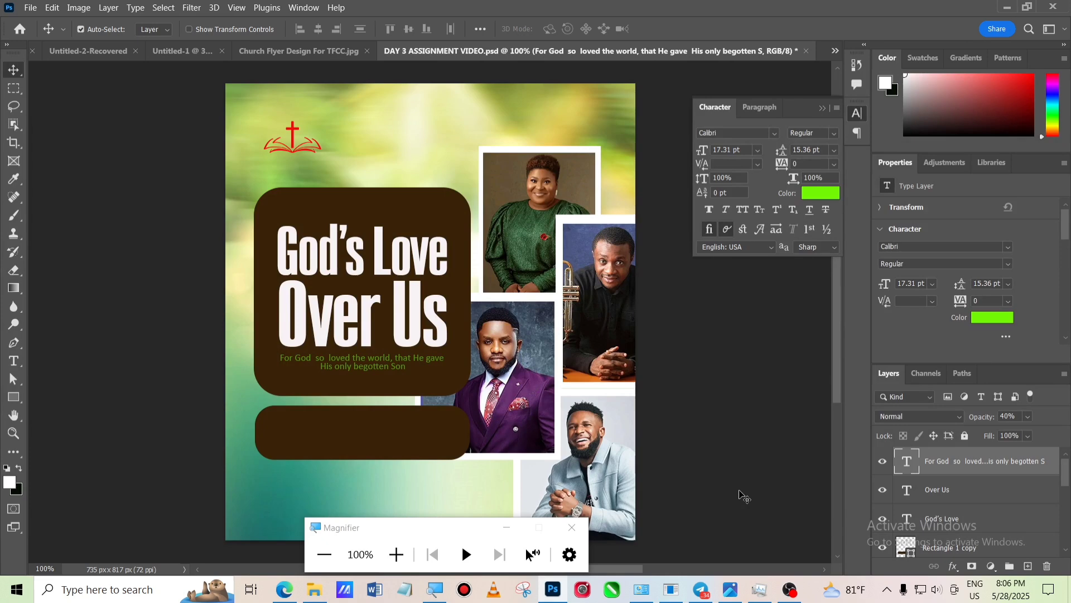
key(0)
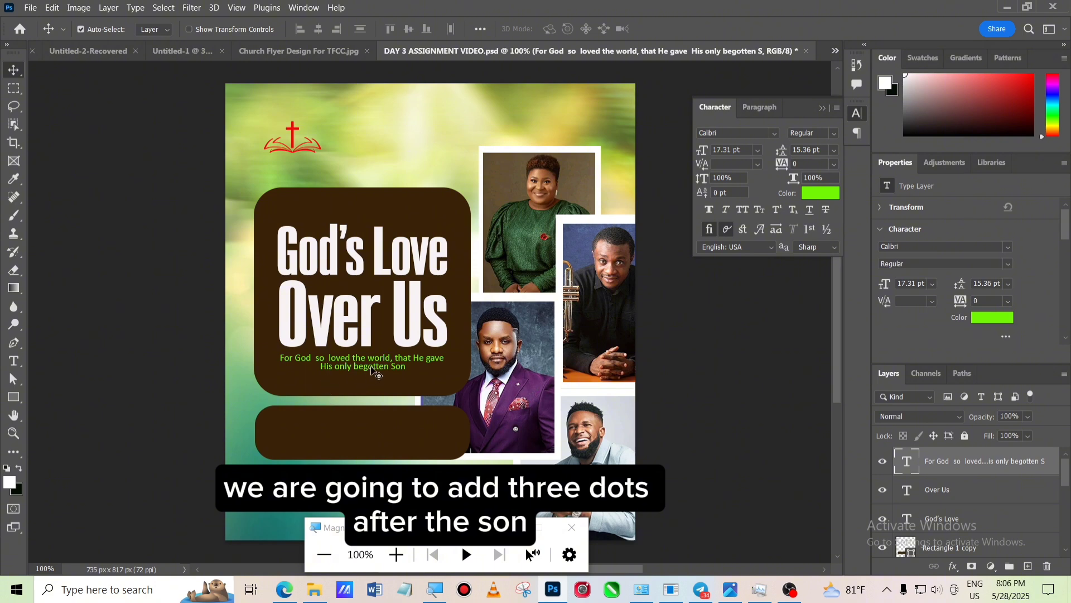
- Append '...' after 'Son' and add a new line 'John 3:16' to the verse, then commit the text
click(14, 362)
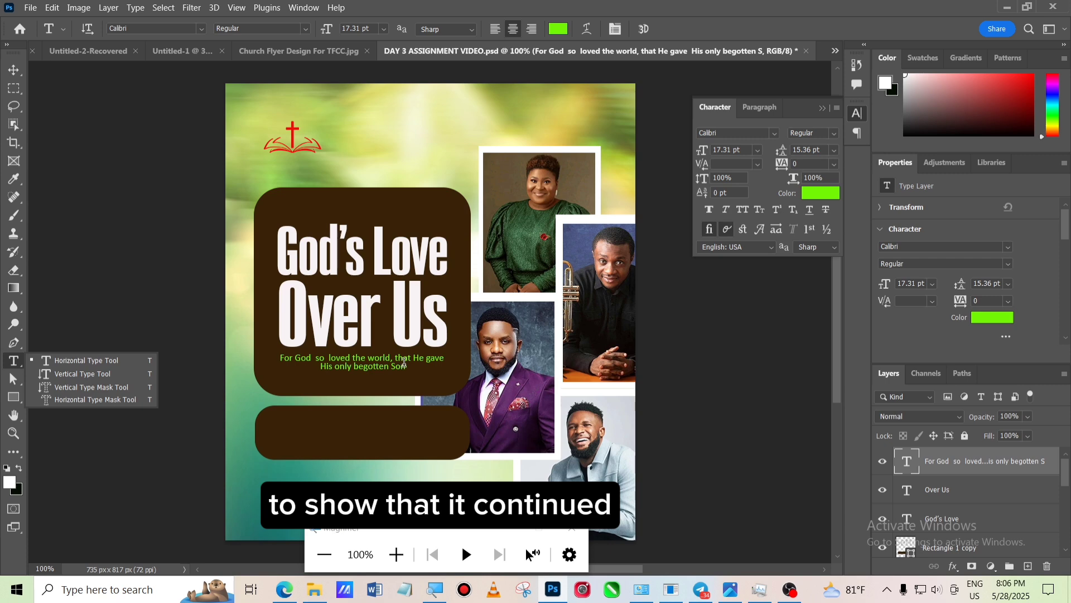
click(406, 367)
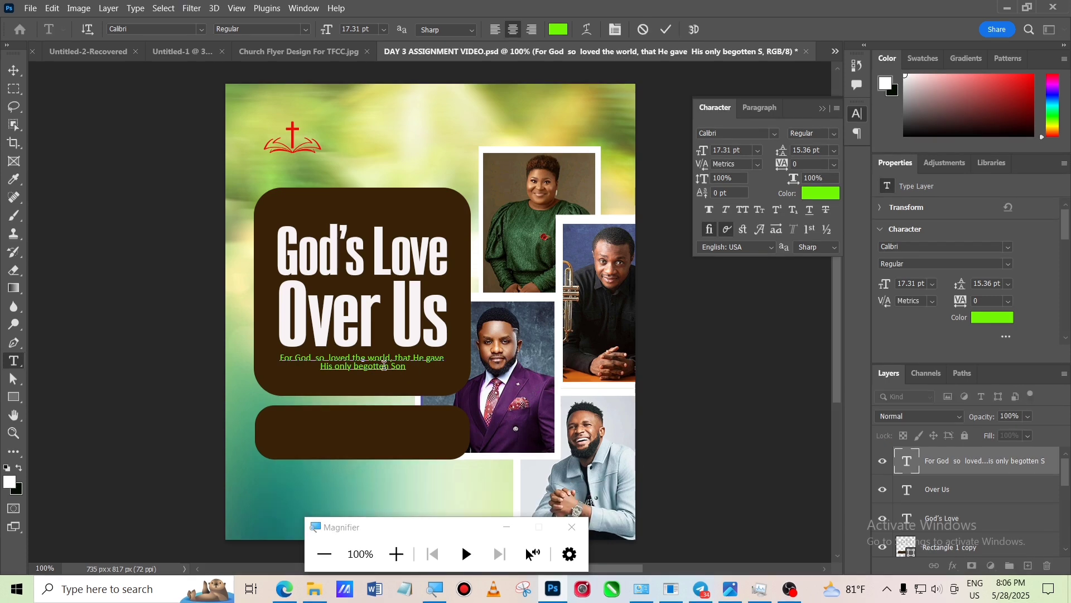
text(...)
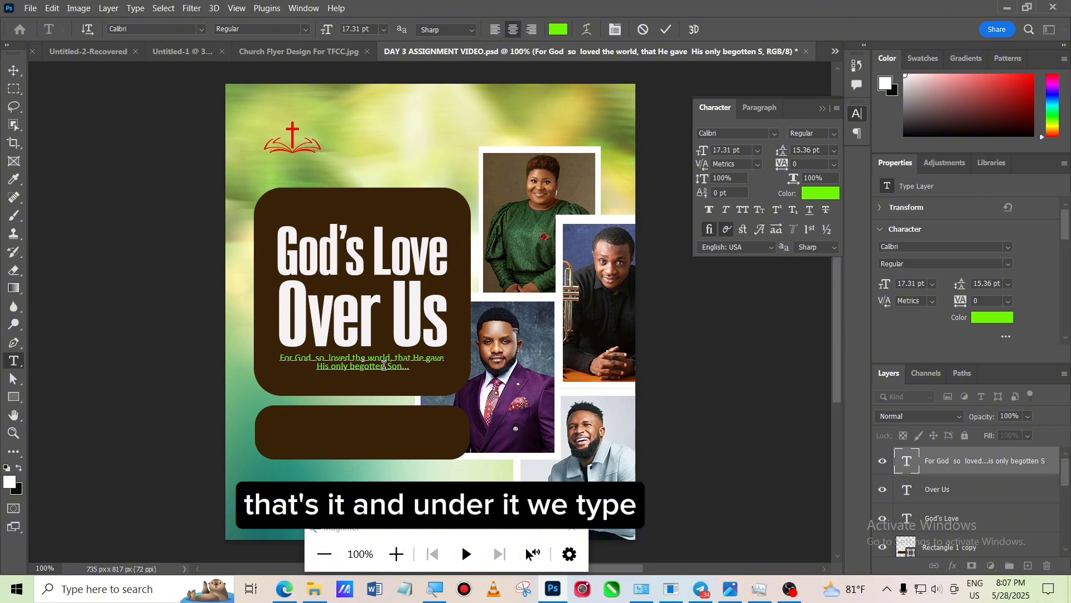
key(Return)
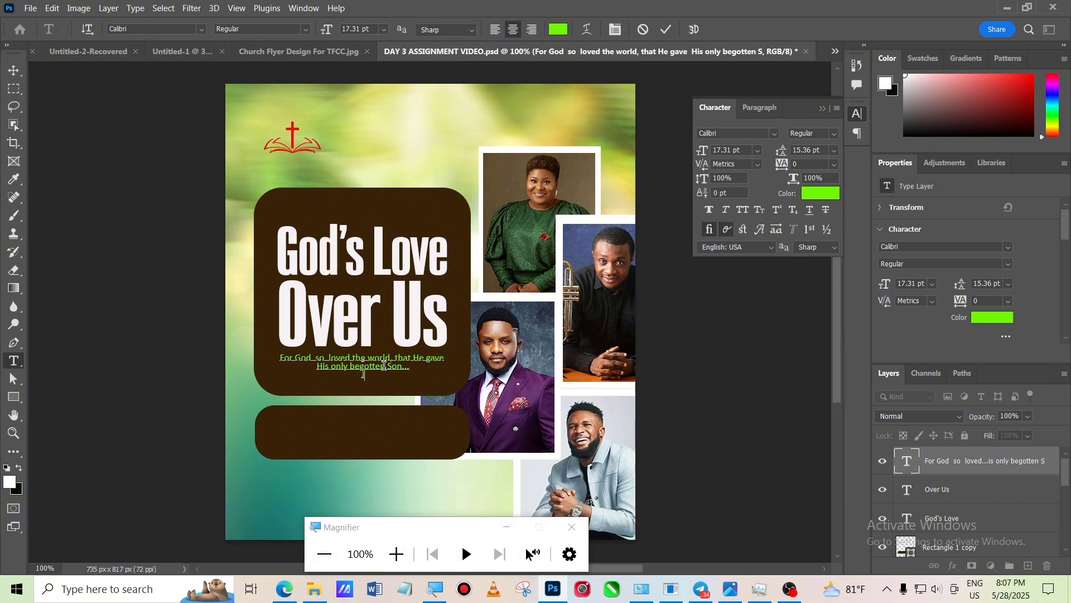
text(John )
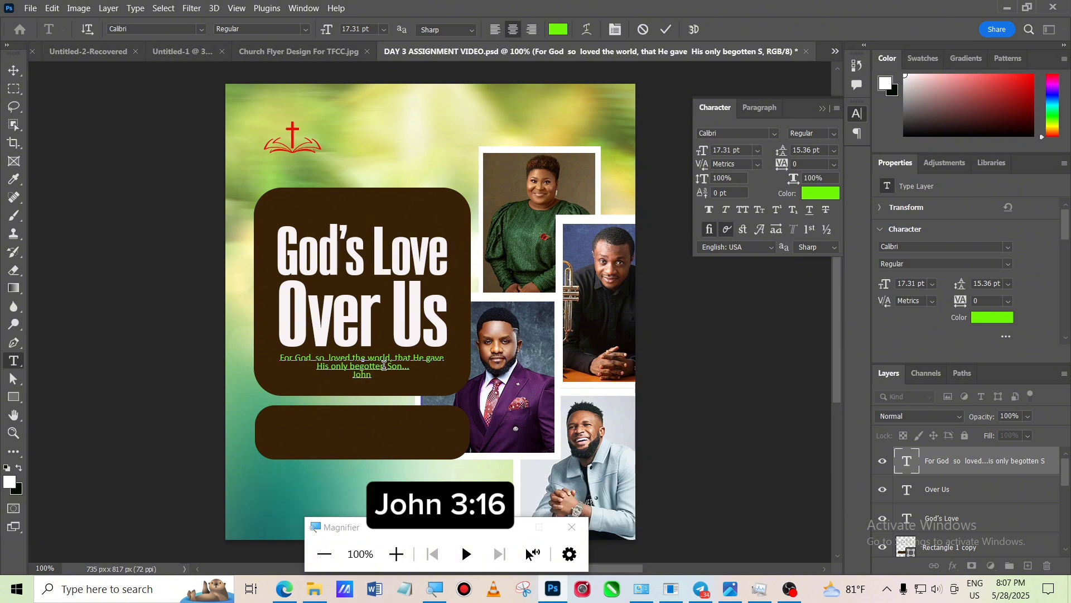
text(3:16)
click(14, 70)
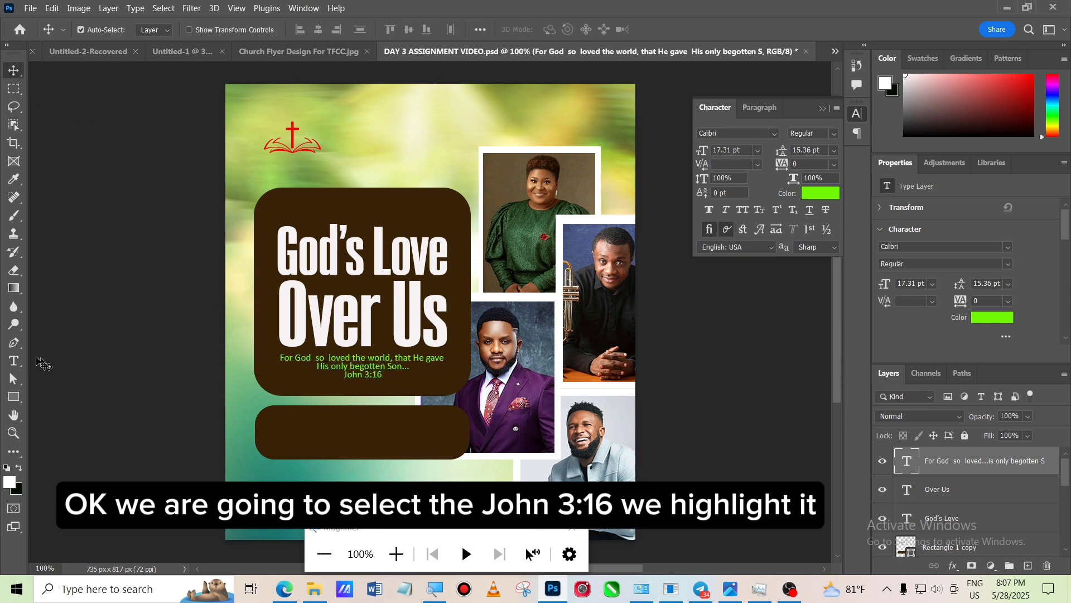
- Select 'John 3:16' in the verse and change its color to white (f8f9f7)
click(14, 361)
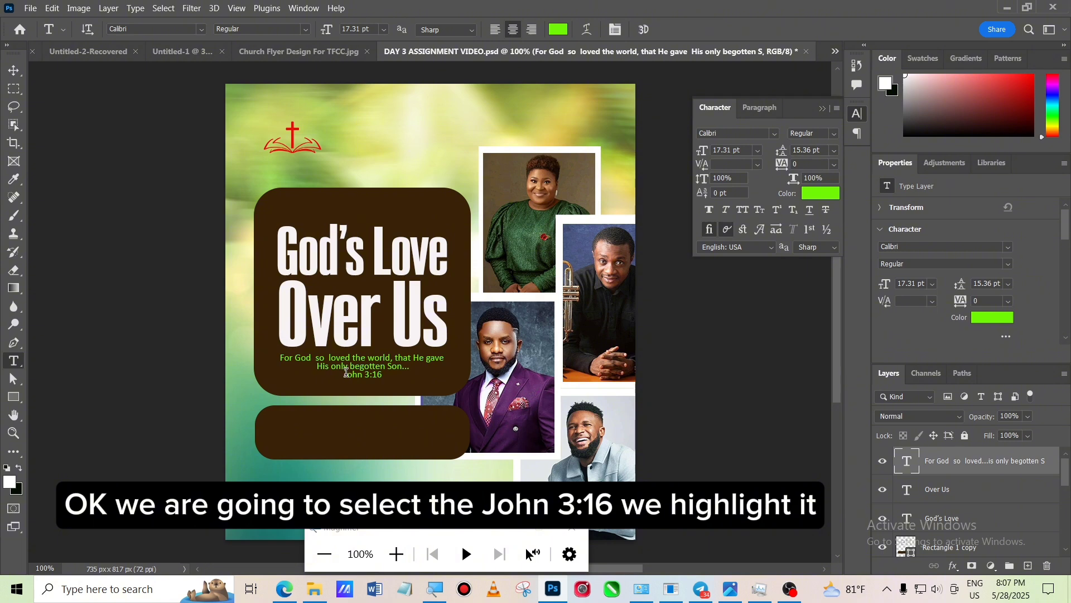
click(346, 373)
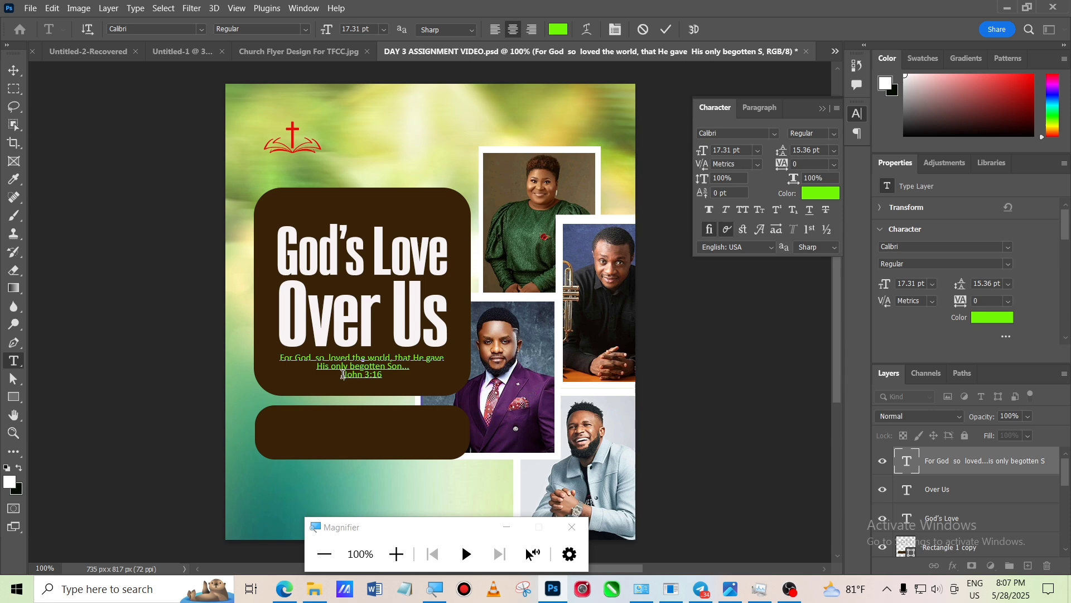
drag(343, 374, 385, 376)
click(820, 193)
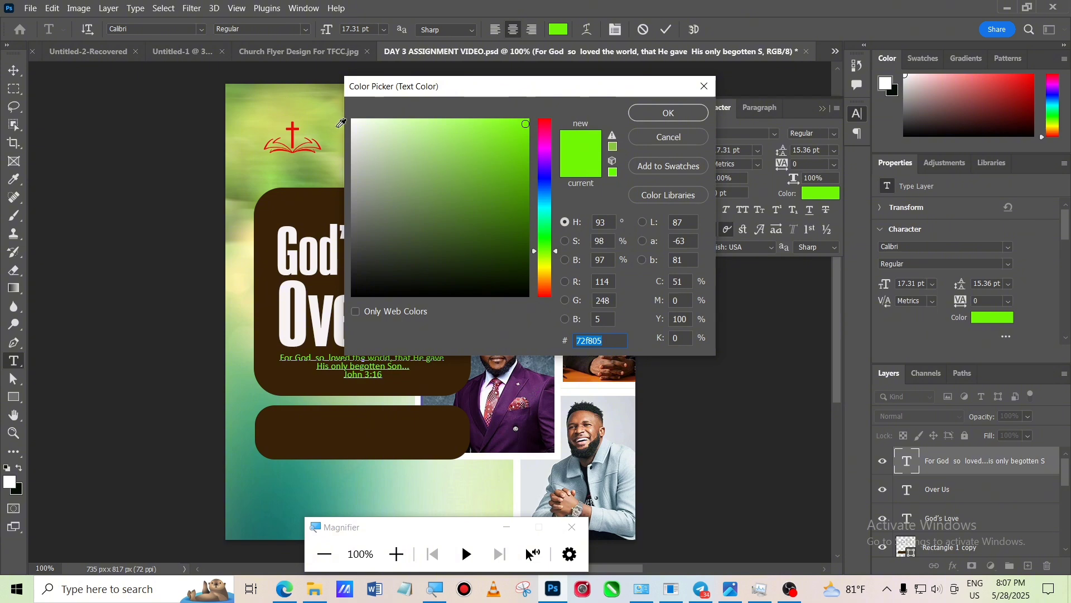
click(354, 122)
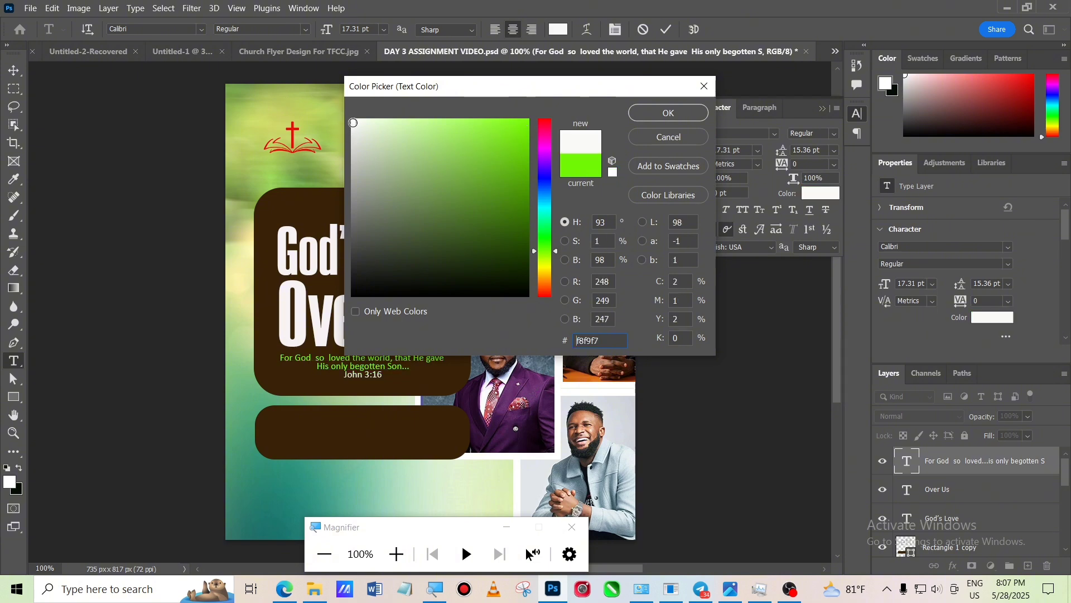
click(658, 113)
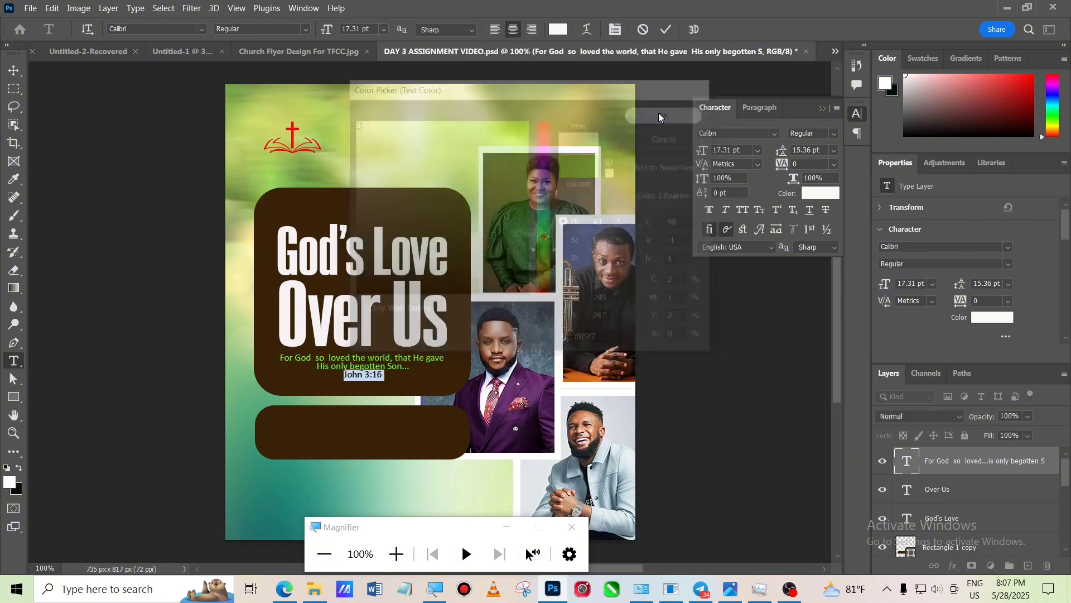
click(666, 30)
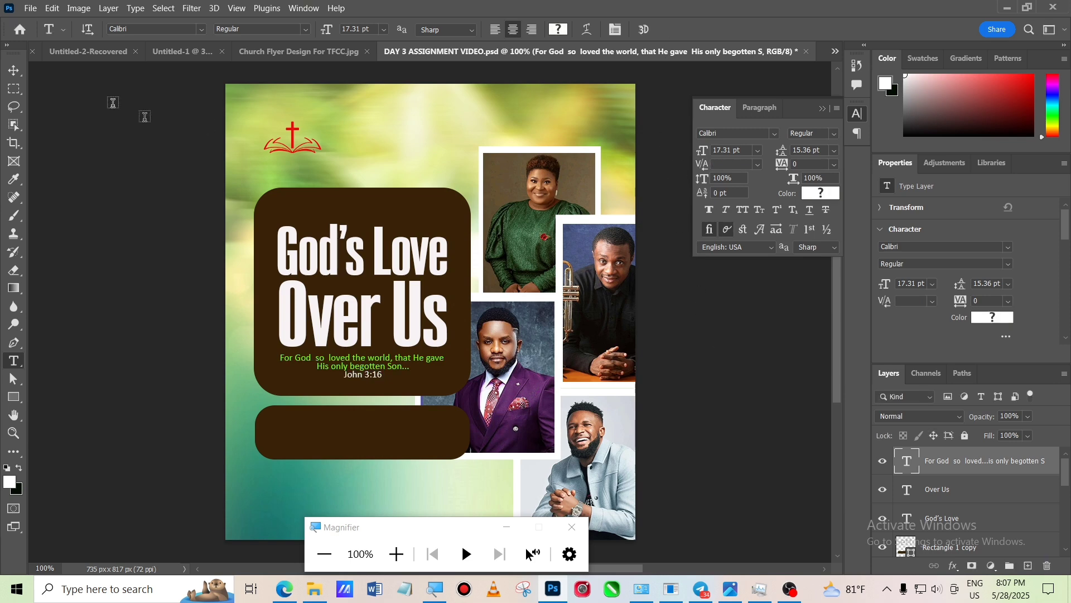
- Add a text layer reading 'SERVICE TIMES' inside the lower brown box
click(14, 70)
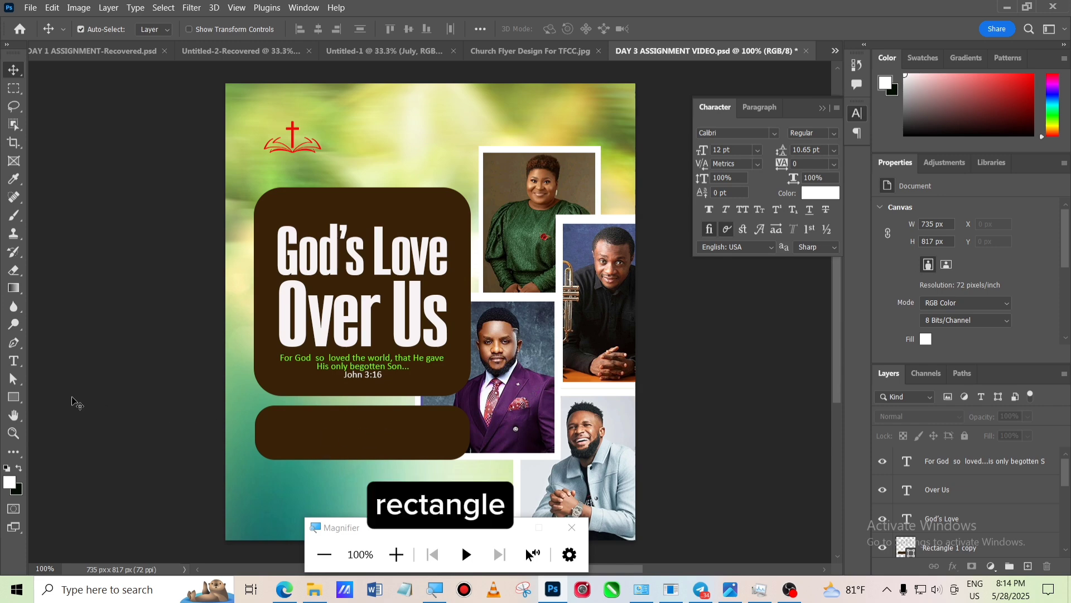
click(14, 362)
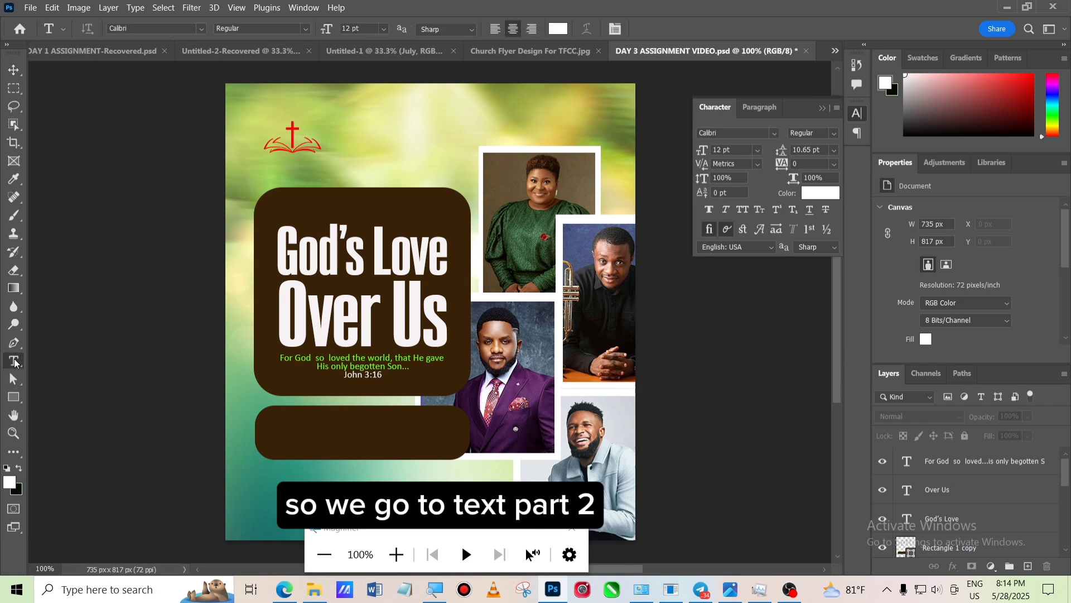
click(278, 434)
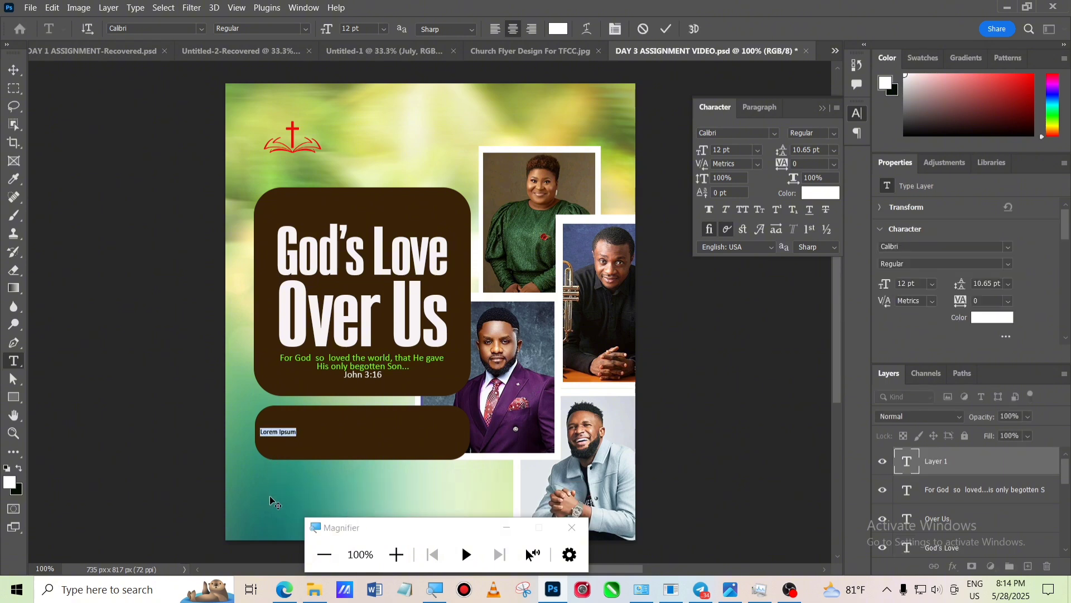
text(SERVICE TIMES)
click(15, 71)
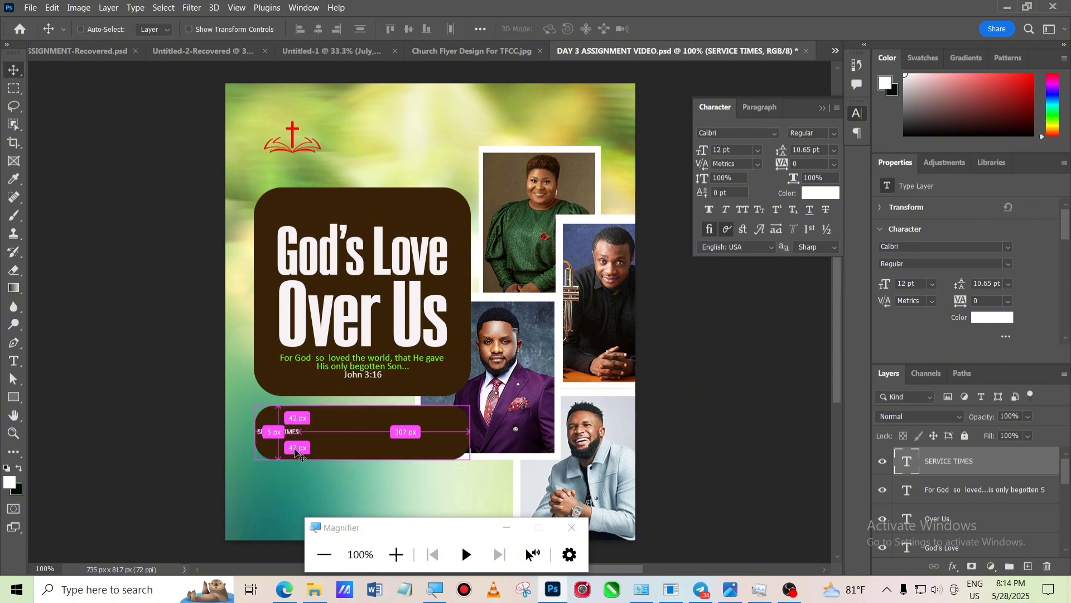
- Enlarge the 'SERVICE TIMES' text with Free Transform to about 17 pt
key(ctrl+t)
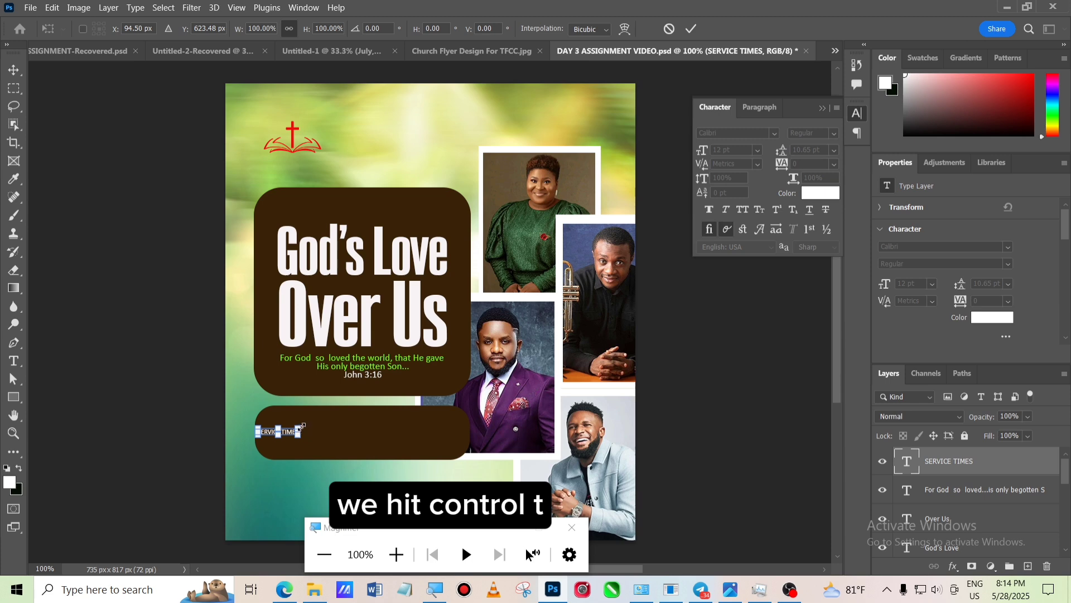
drag(303, 427, 317, 416)
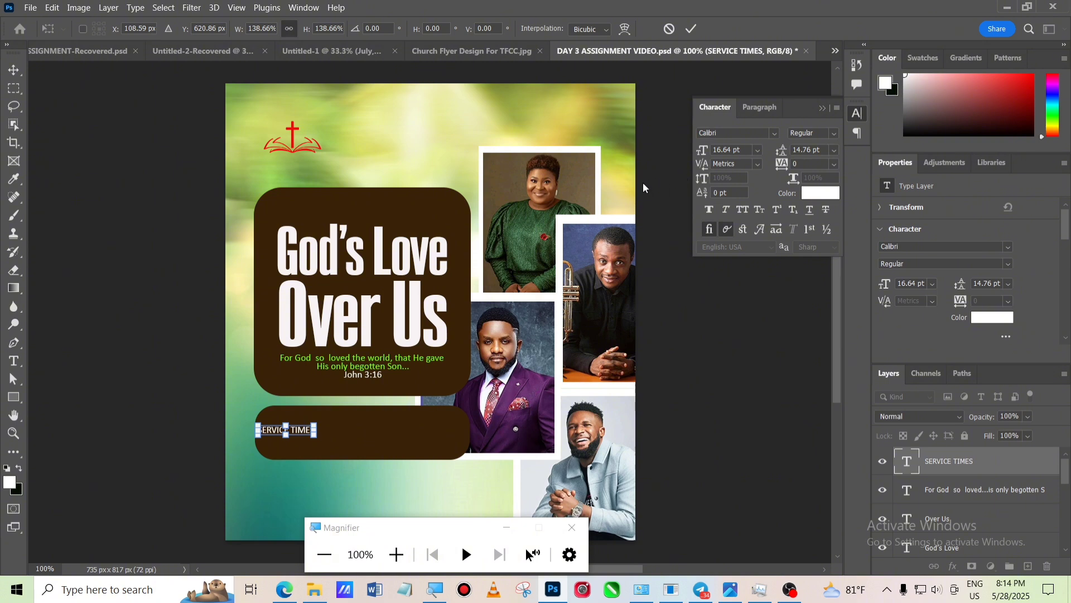
click(691, 28)
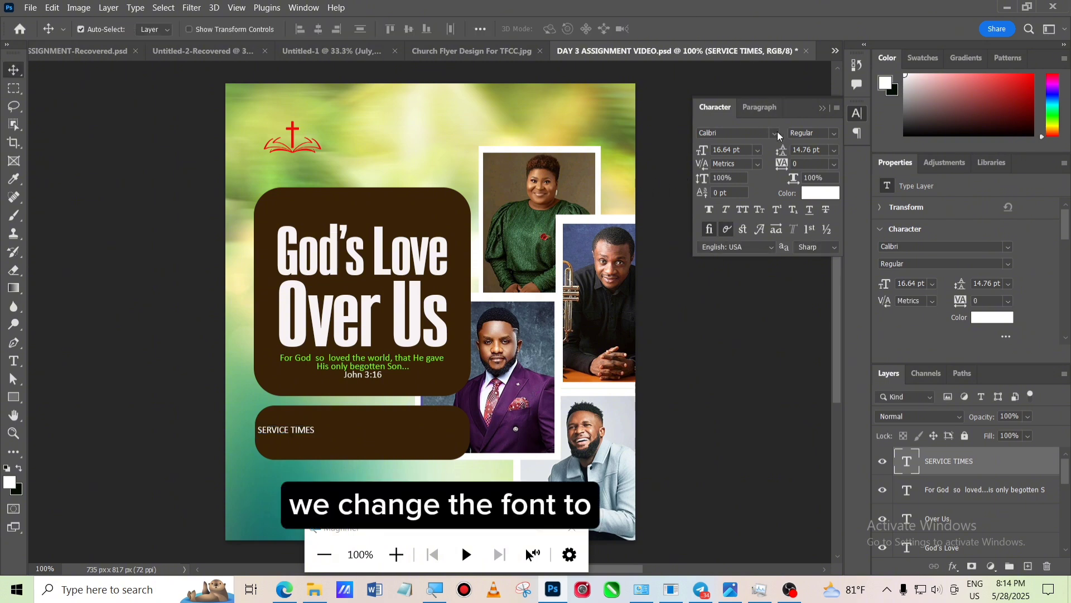
- Move the 'SERVICE TIMES' text slightly up and to the right inside the lower brown box
click(777, 133)
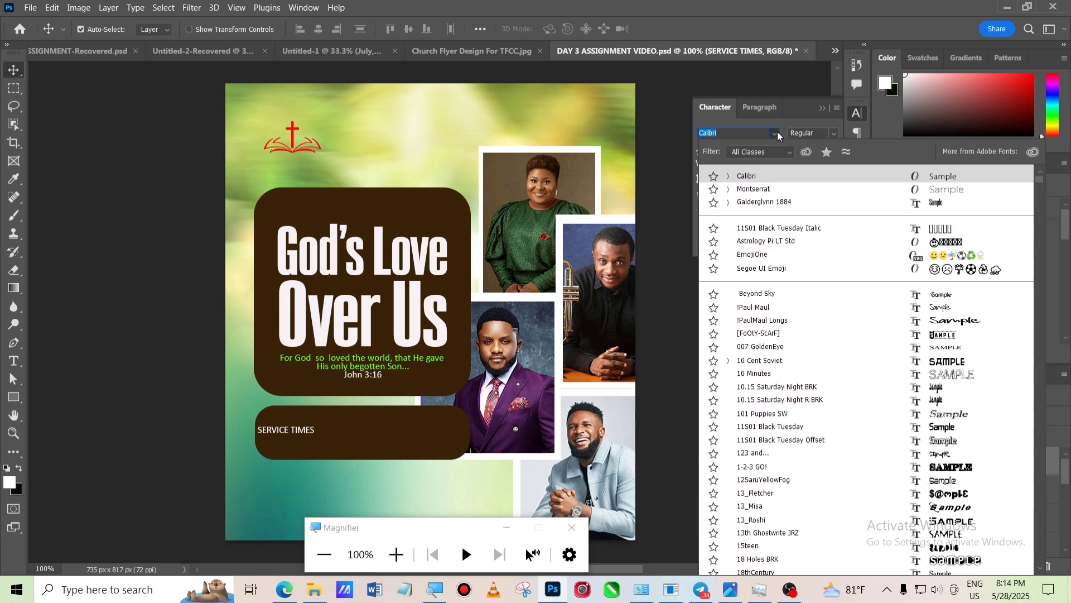
click(726, 68)
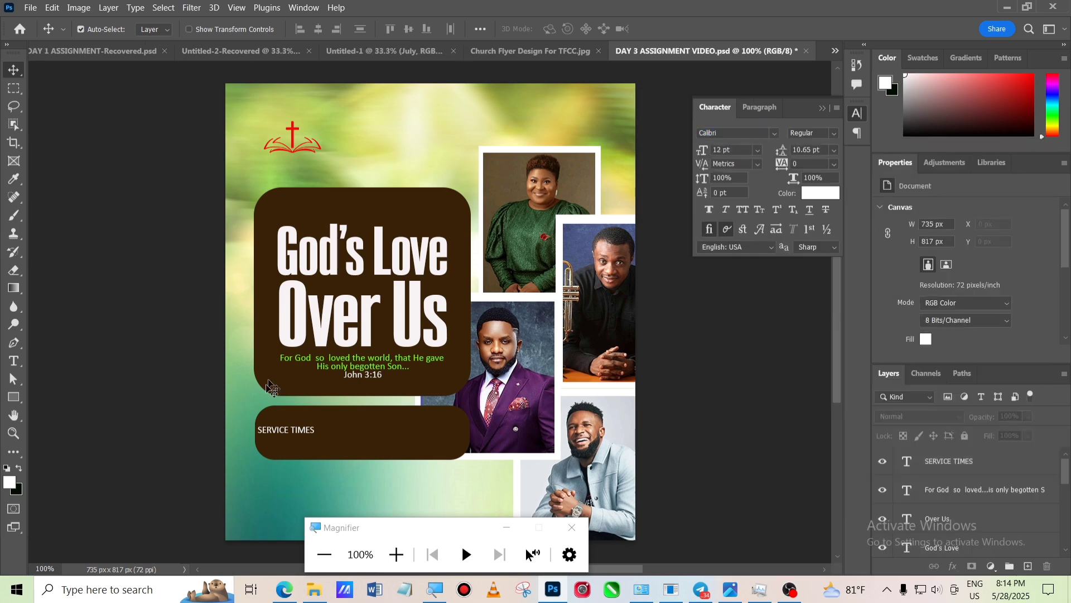
drag(297, 433, 310, 425)
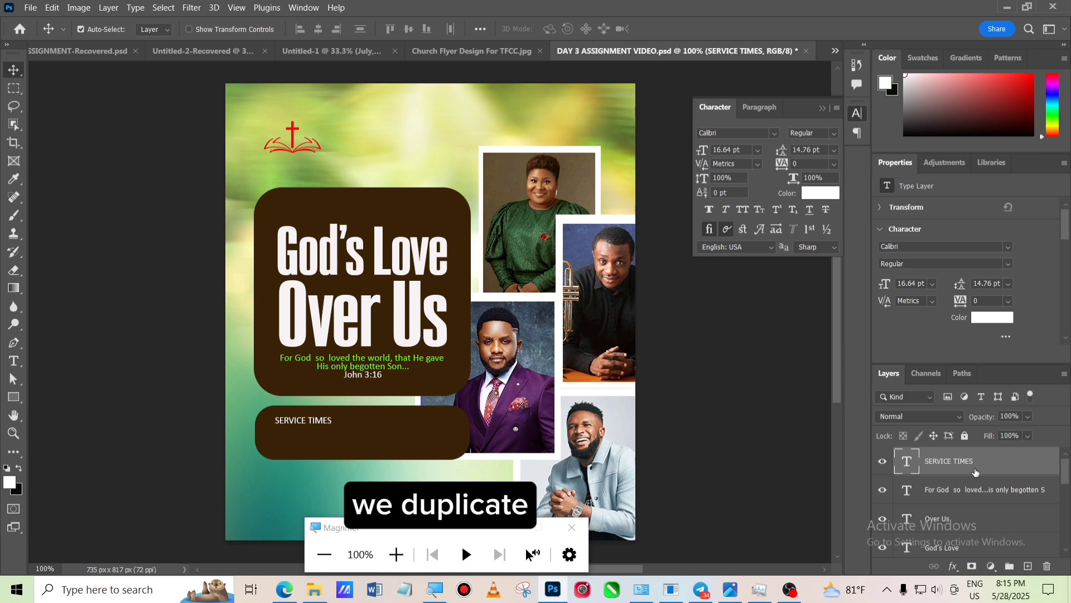
- Duplicate the 'SERVICE TIMES' text layer and move the copy just below the original
drag(986, 468, 1031, 564)
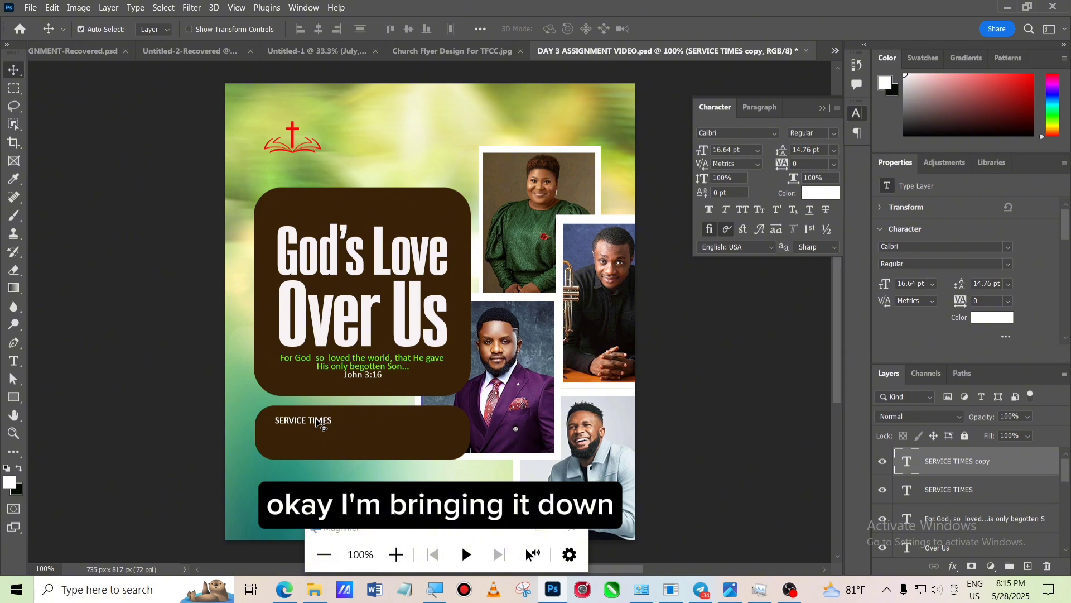
drag(323, 426, 316, 433)
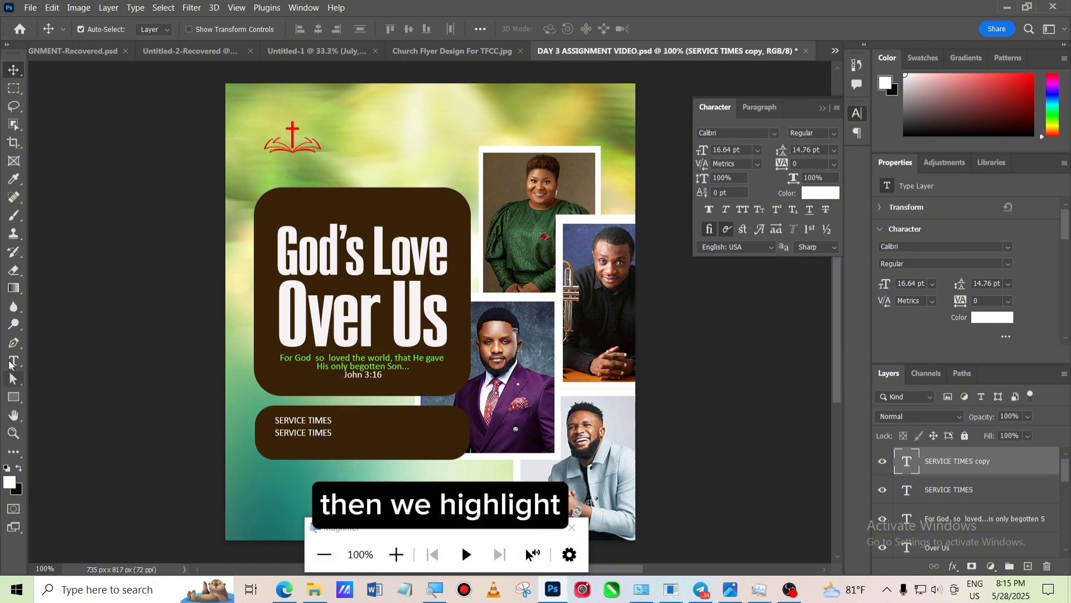
- Replace the copy's text with two lines, 'FIRST SERIVE : 8AM' and 'SECOND SERVICE : 10:30AM', and commit it
click(13, 364)
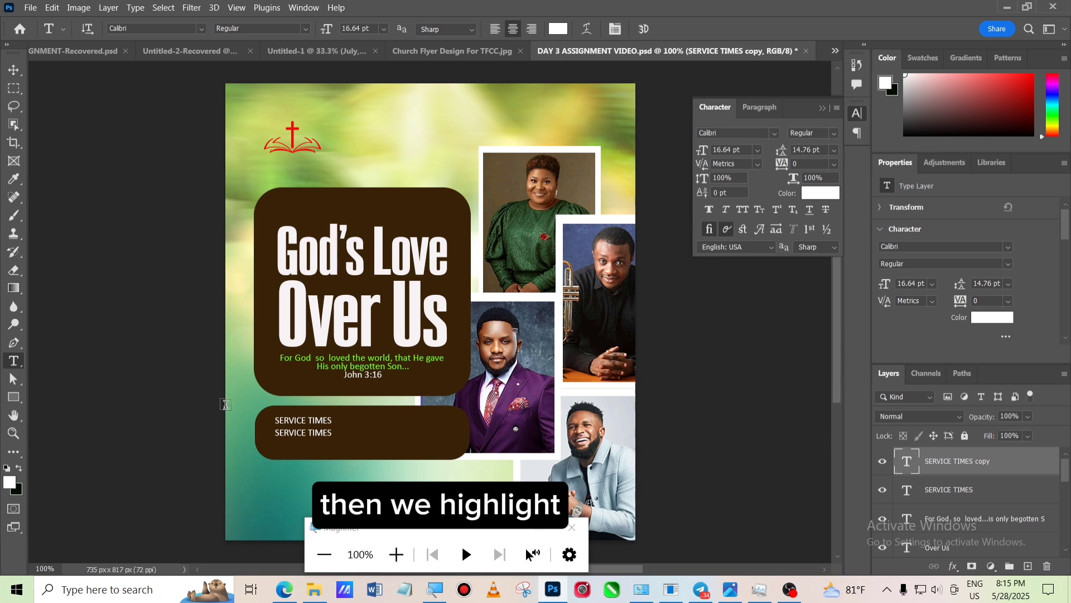
click(279, 430)
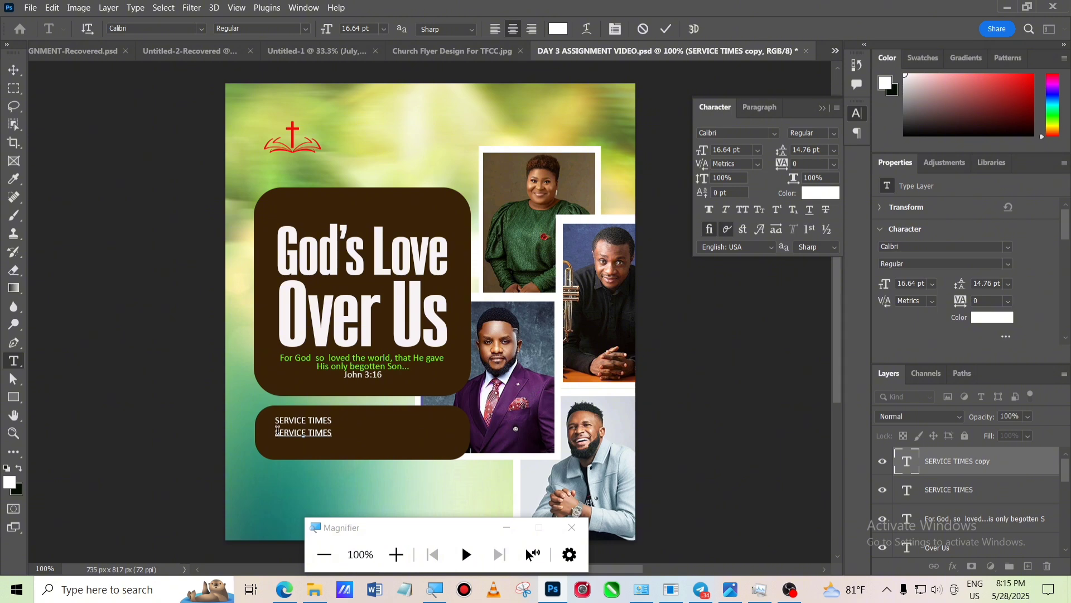
drag(278, 431, 335, 436)
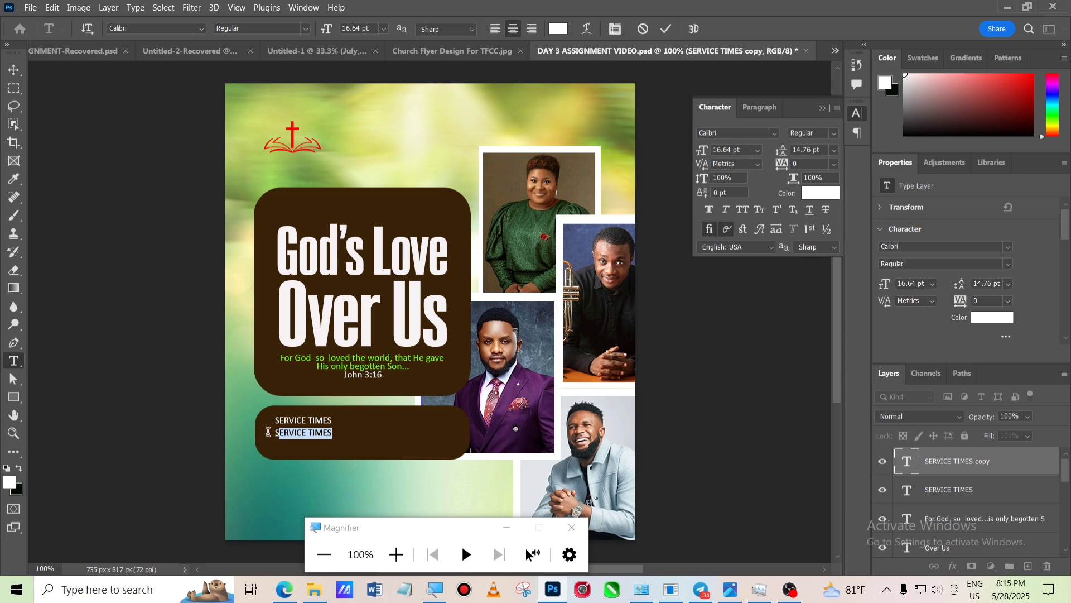
drag(273, 433, 356, 435)
text(FIRST S)
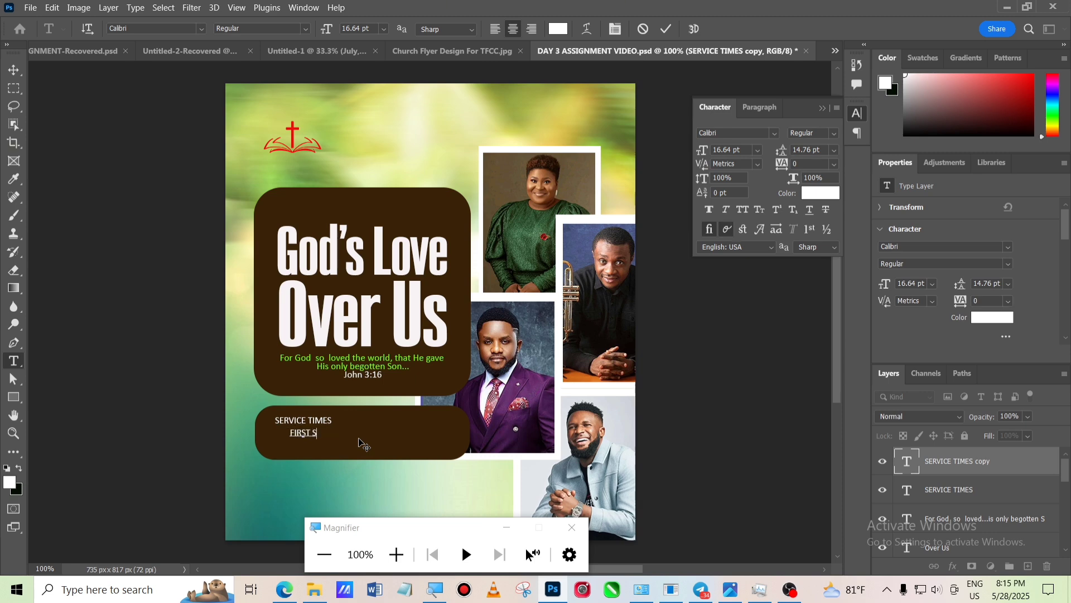
text(ERIVE :)
text(8AM SEC)
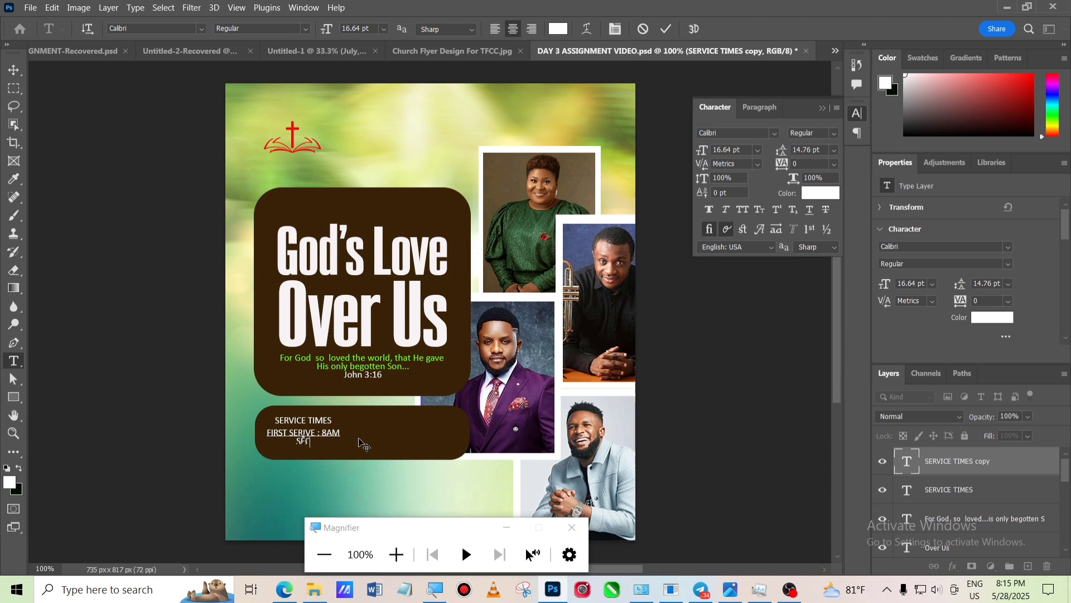
text(OND SERVICE : 10:)
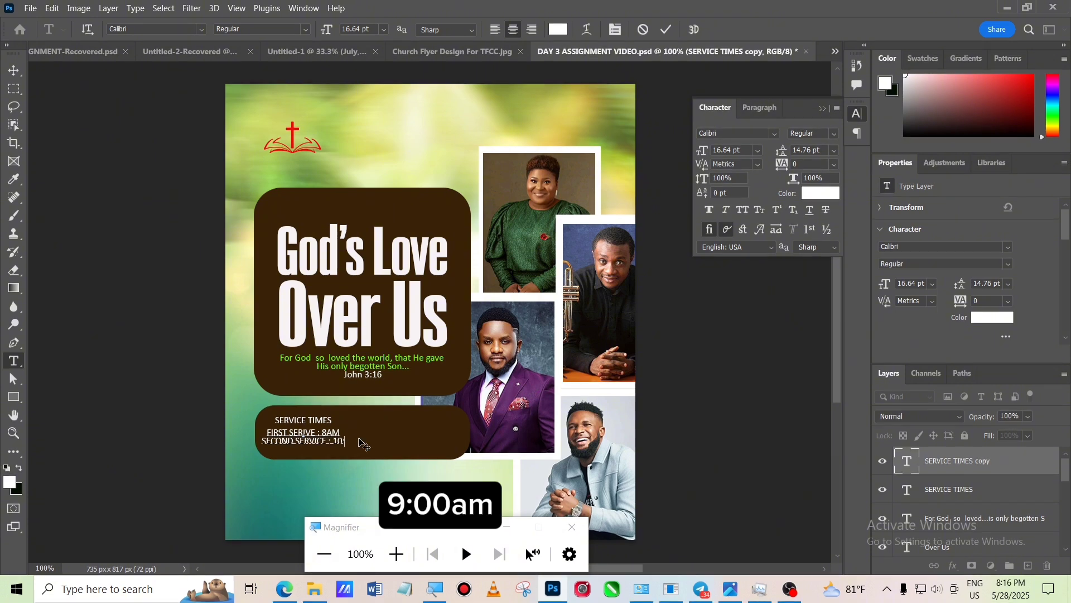
text(30AM)
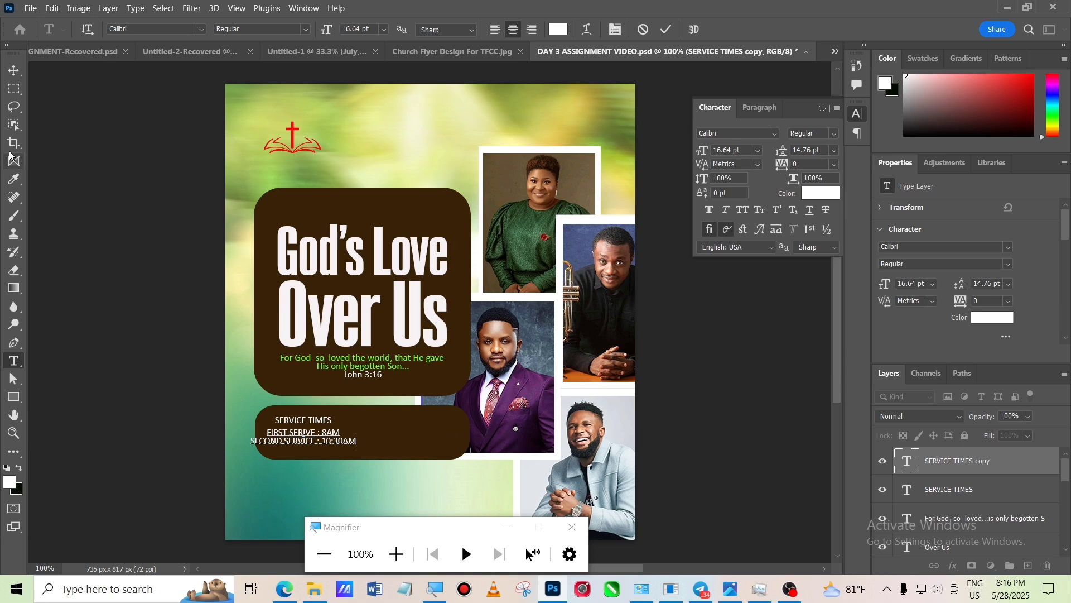
click(14, 70)
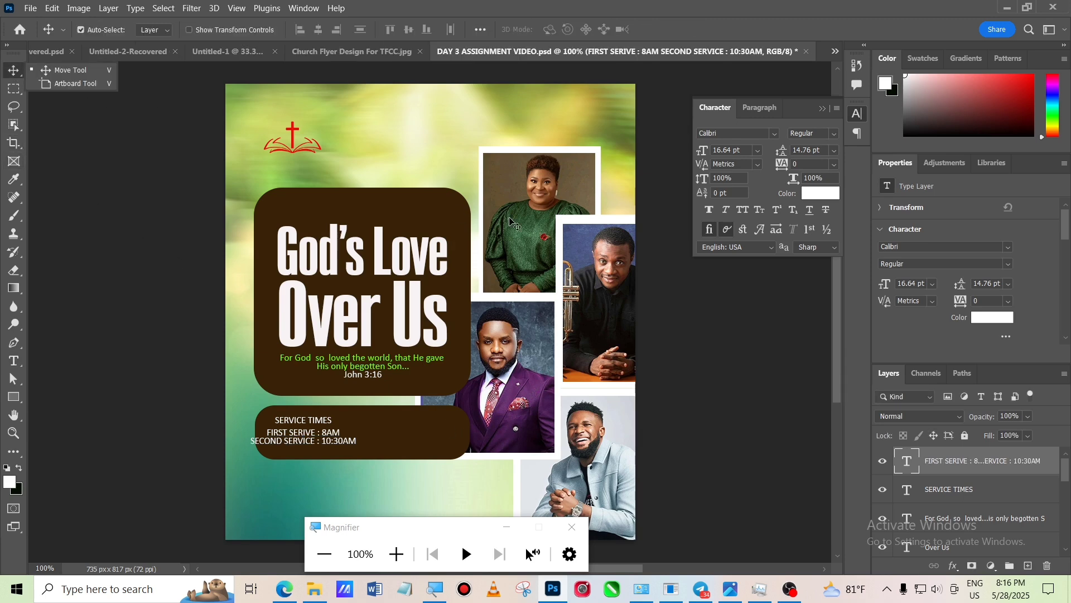
- Left-align the service times text and move it left beneath the 'SERVICE TIMES' heading
click(761, 109)
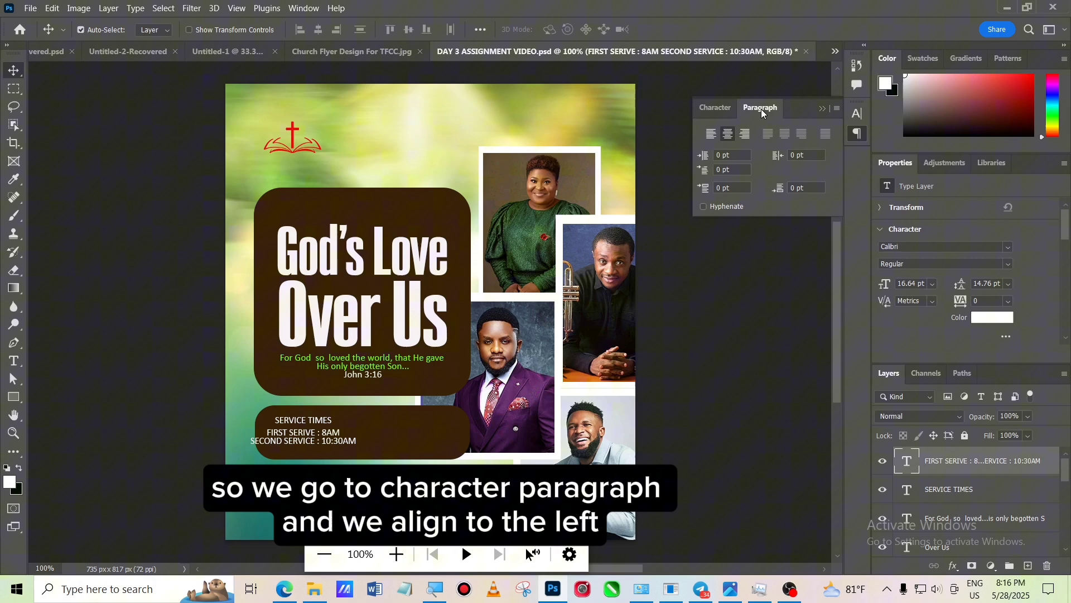
click(712, 135)
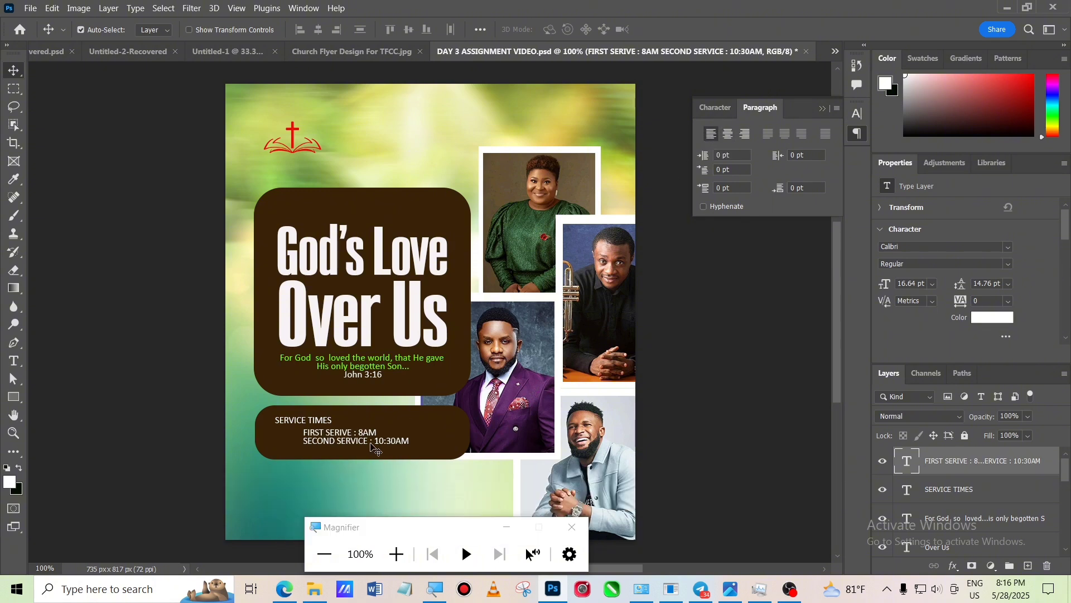
drag(371, 445, 342, 444)
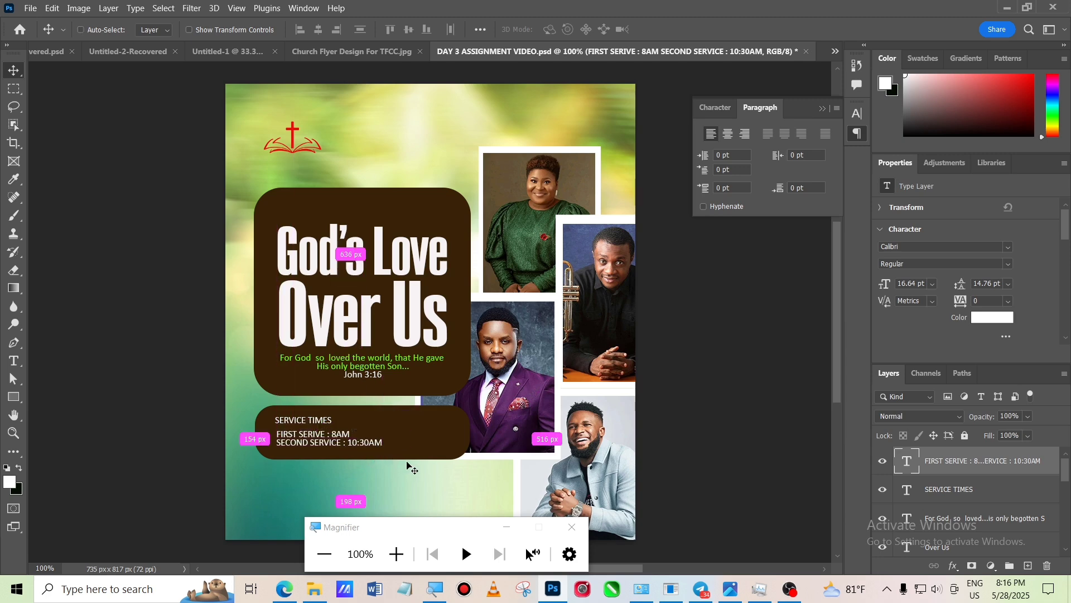
- Enlarge the service times text with Free Transform to about 23 pt, then nudge it down slightly
key(ctrl+t)
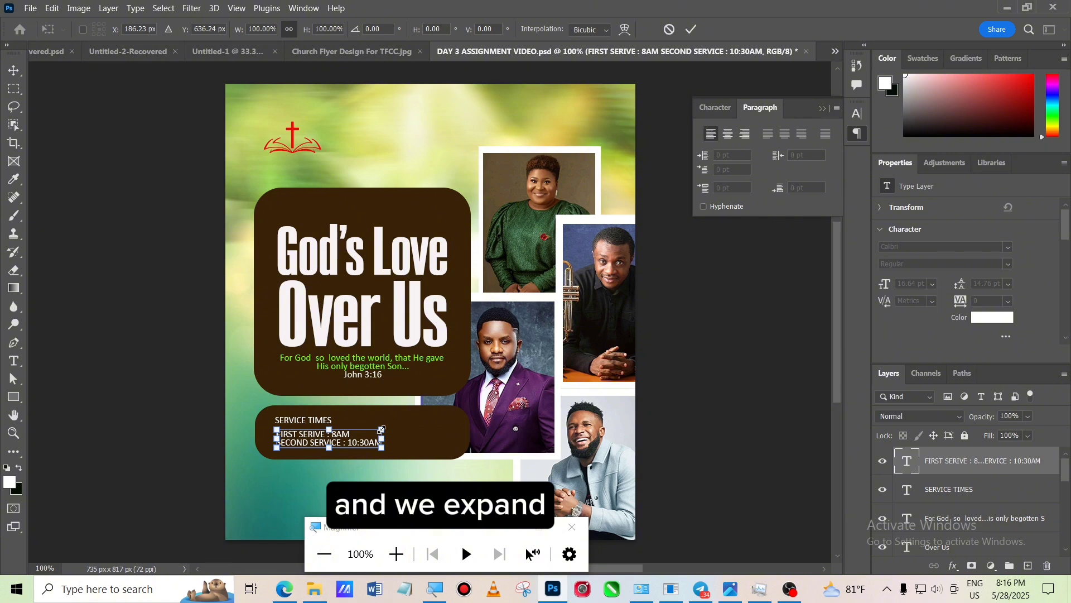
drag(382, 431, 414, 450)
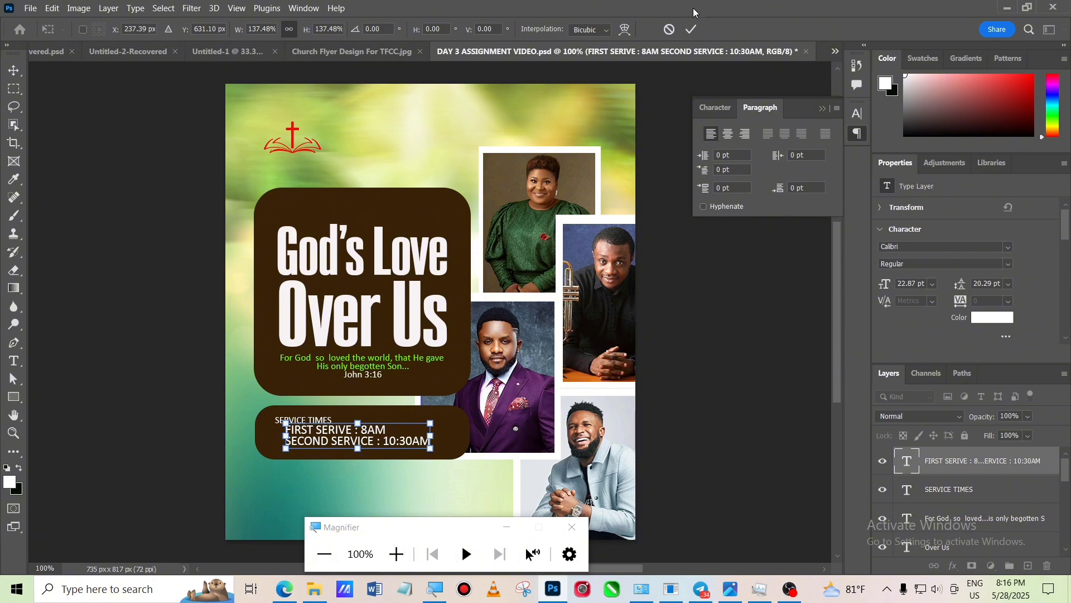
click(692, 29)
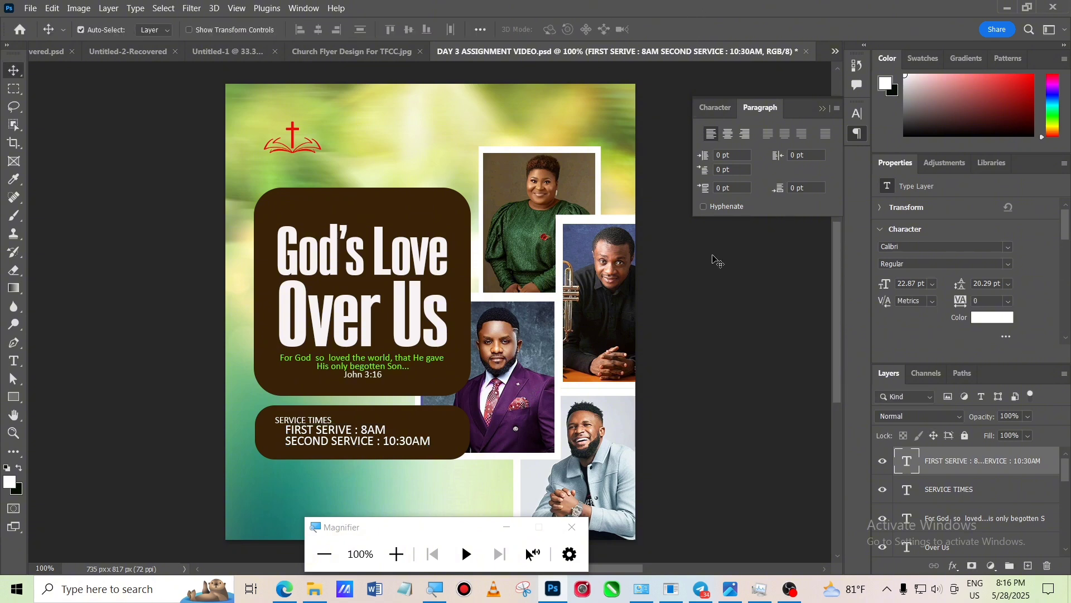
key(Down)
key(Down)
key(Down)
key(Down)
key(Down)
key(Down)
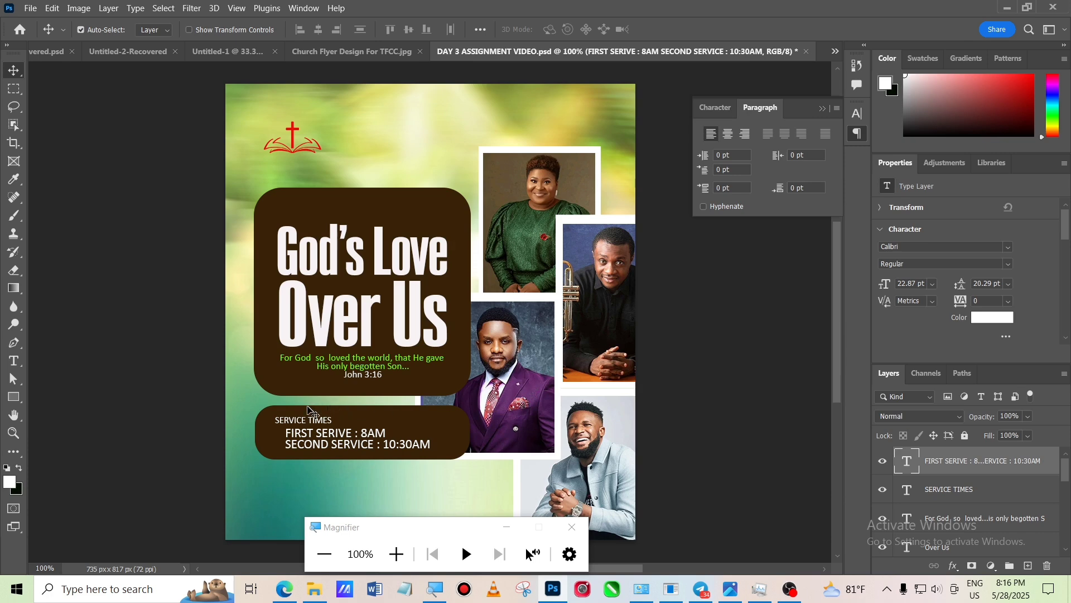
- Select the 'SERVICE TIMES' heading and nudge it right to align with the service times lines
click(316, 427)
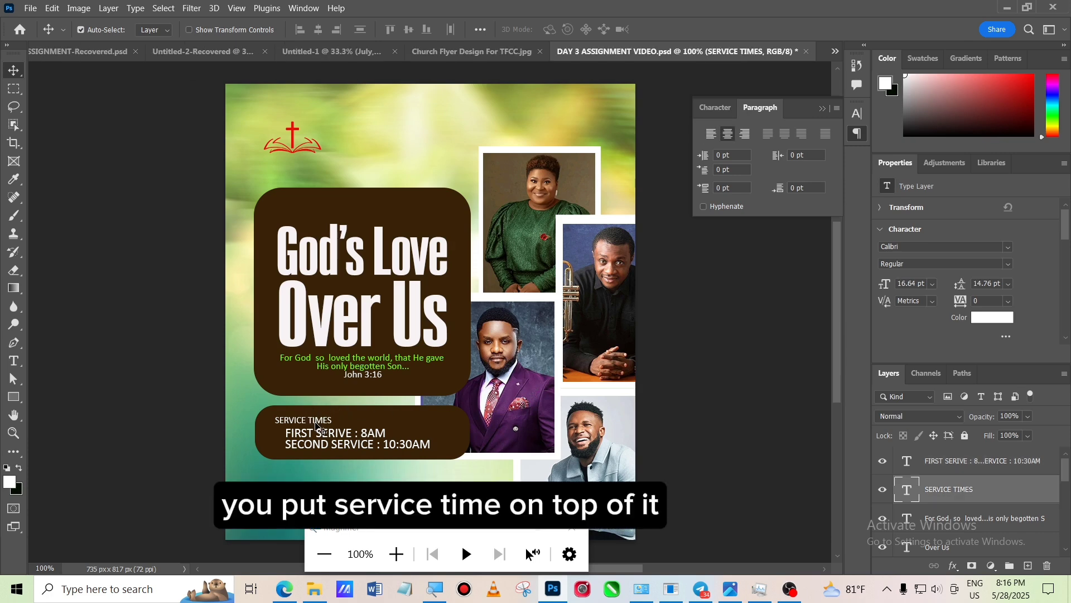
key(Right)
key(Right)
key(Right)
key(Right)
key(Right)
key(Right)
key(Right)
key(Right)
key(Right)
key(Right)
key(Right)
key(Right)
key(Right)
key(Right)
key(Right)
key(Right)
key(Right)
key(Right)
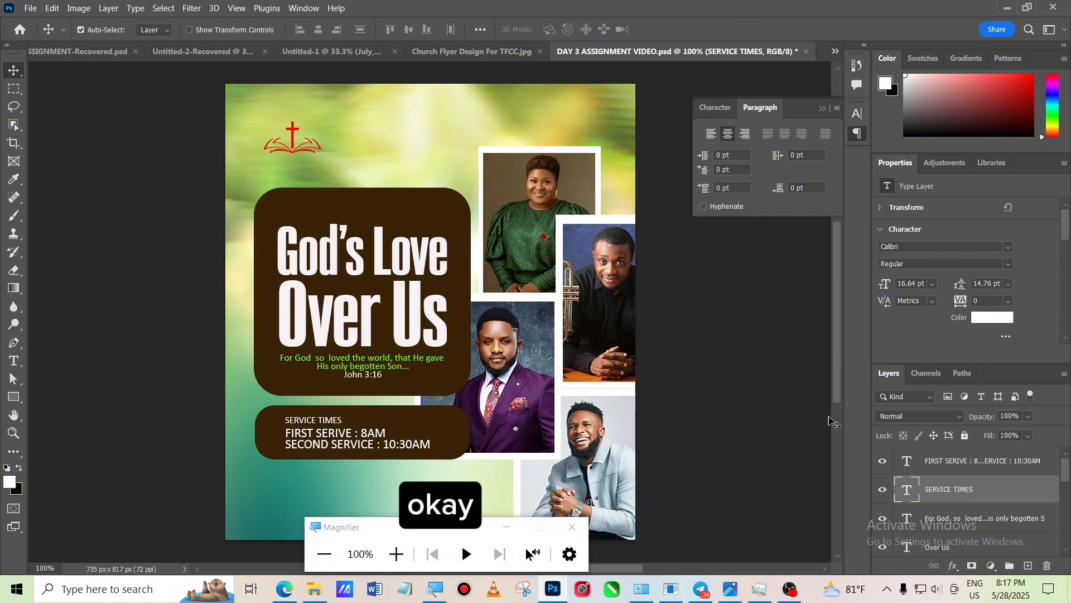
- Select both the heading and service times layers and nudge them together slightly to the right
ctrl+click(933, 470)
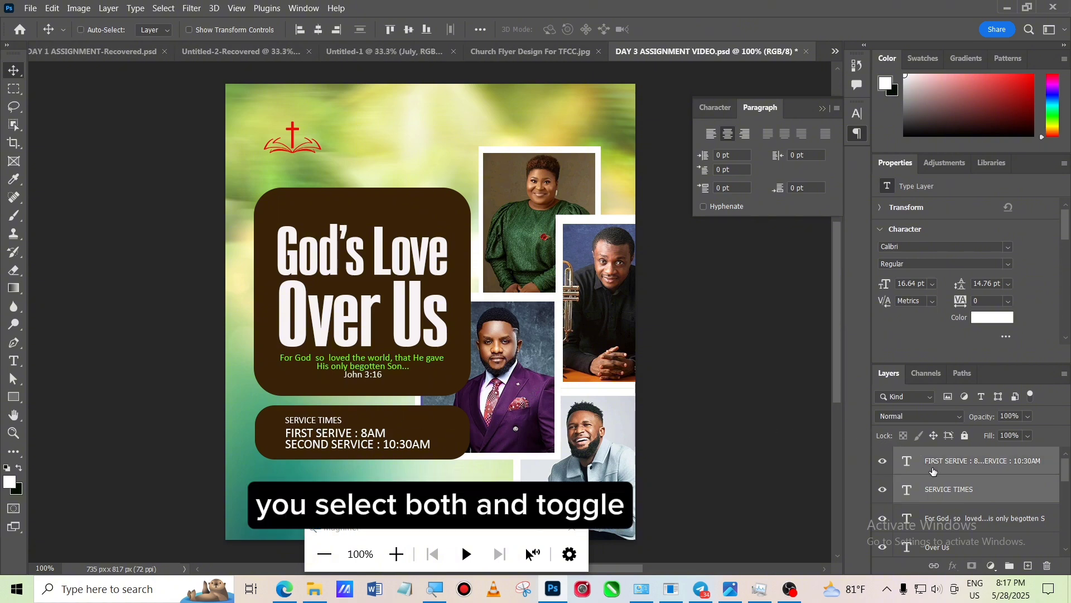
key(Right)
key(Right)
key(Right)
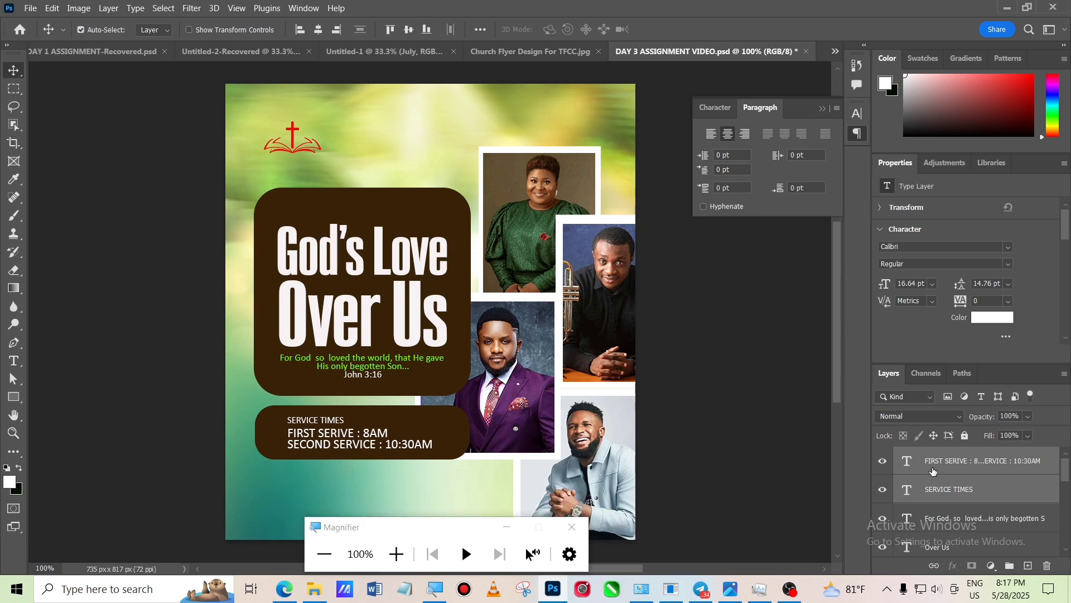
key(Right)
key(Right)
key(Right)
key(Right)
key(Left)
key(Left)
key(Left)
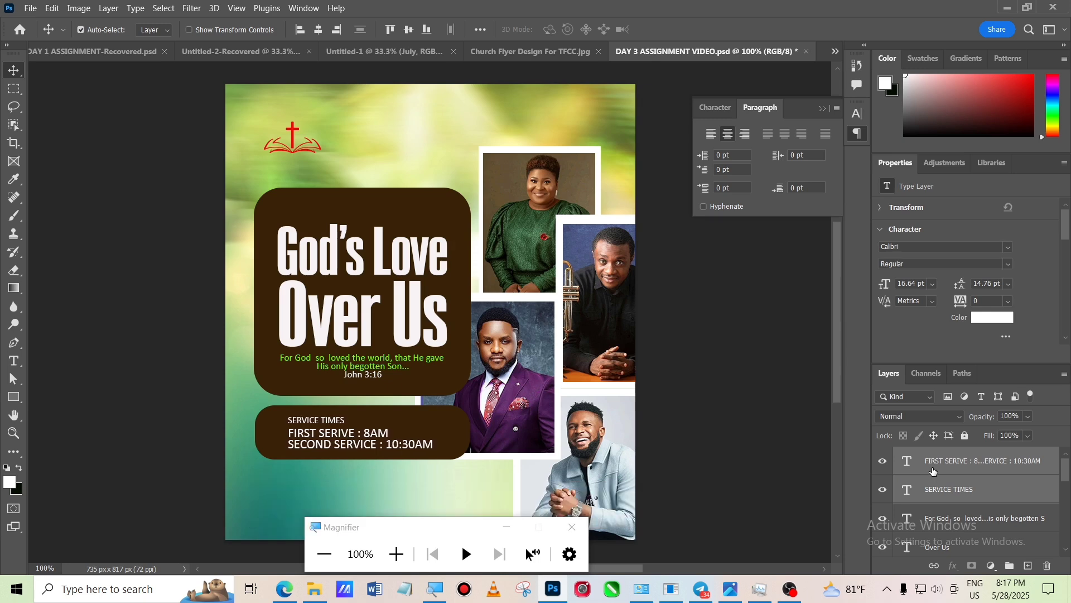
click(745, 439)
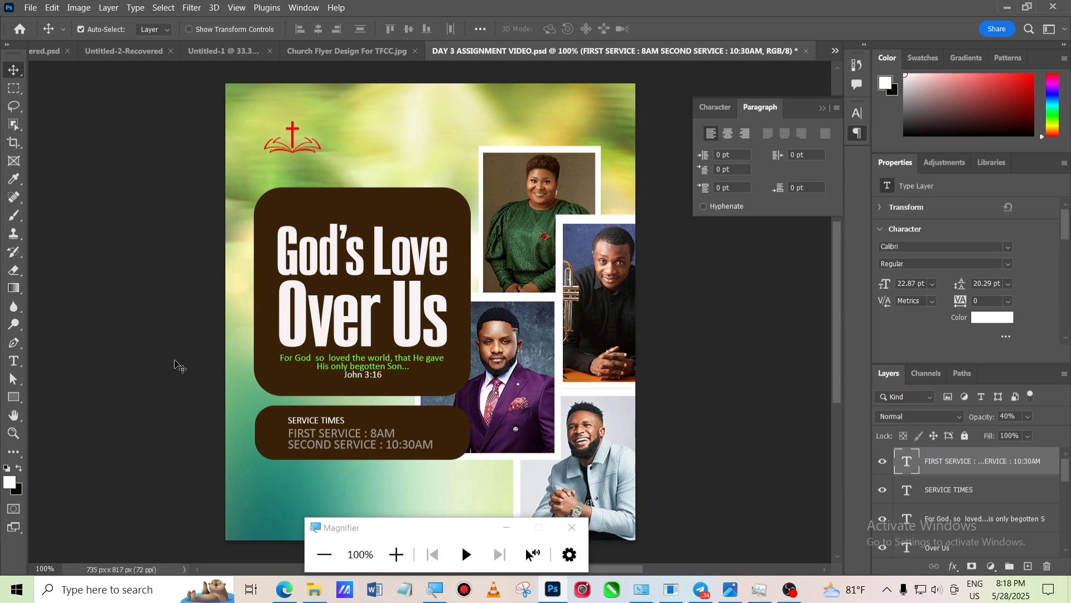
- Set the service times layer's opacity to 100% and change its font style to Calibri Bold
key(0)
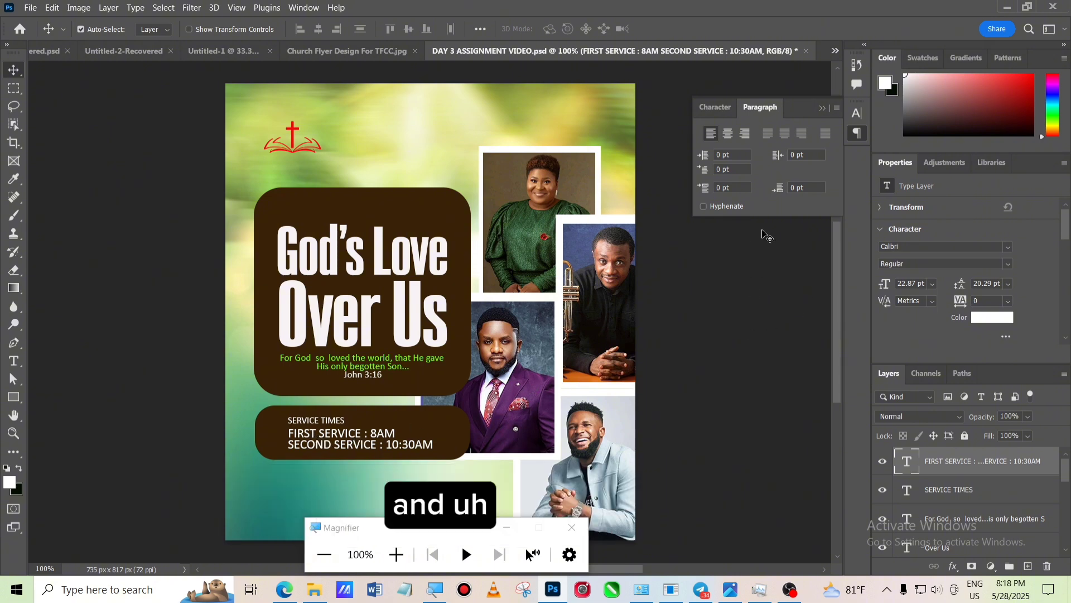
click(717, 109)
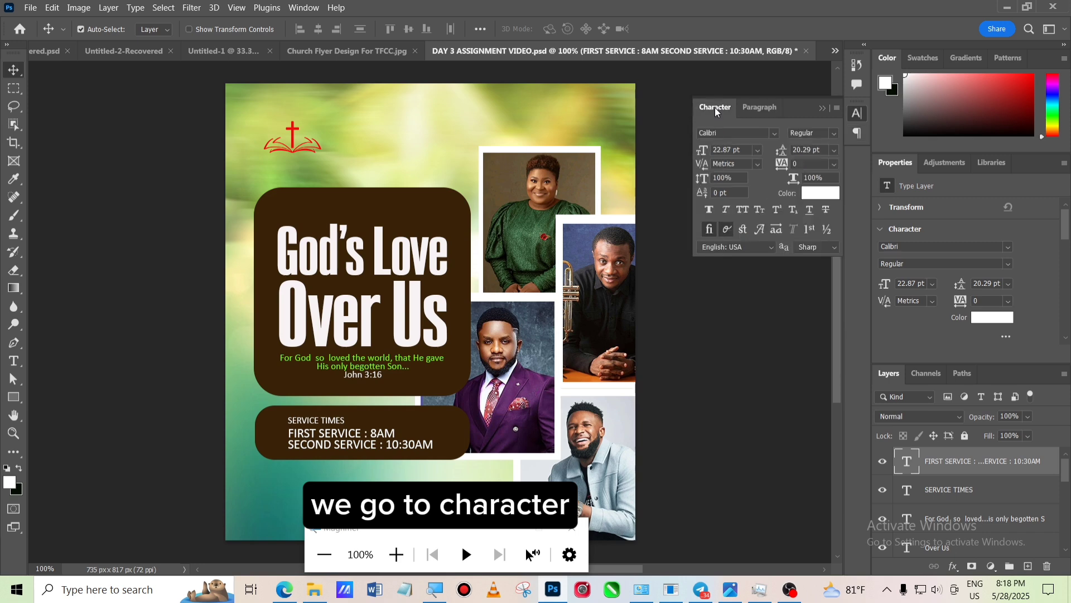
click(836, 136)
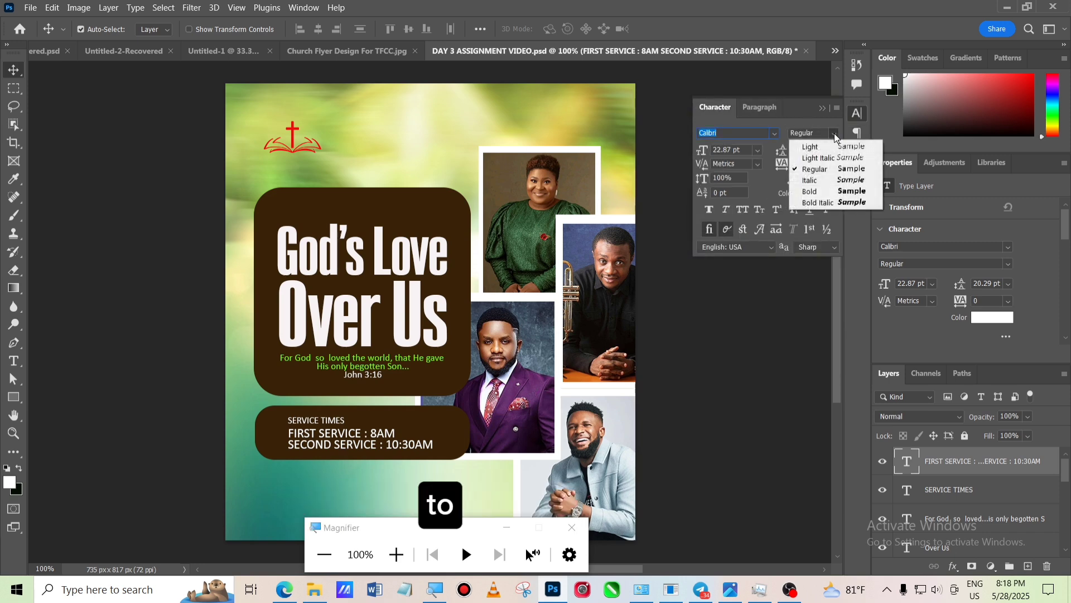
click(821, 192)
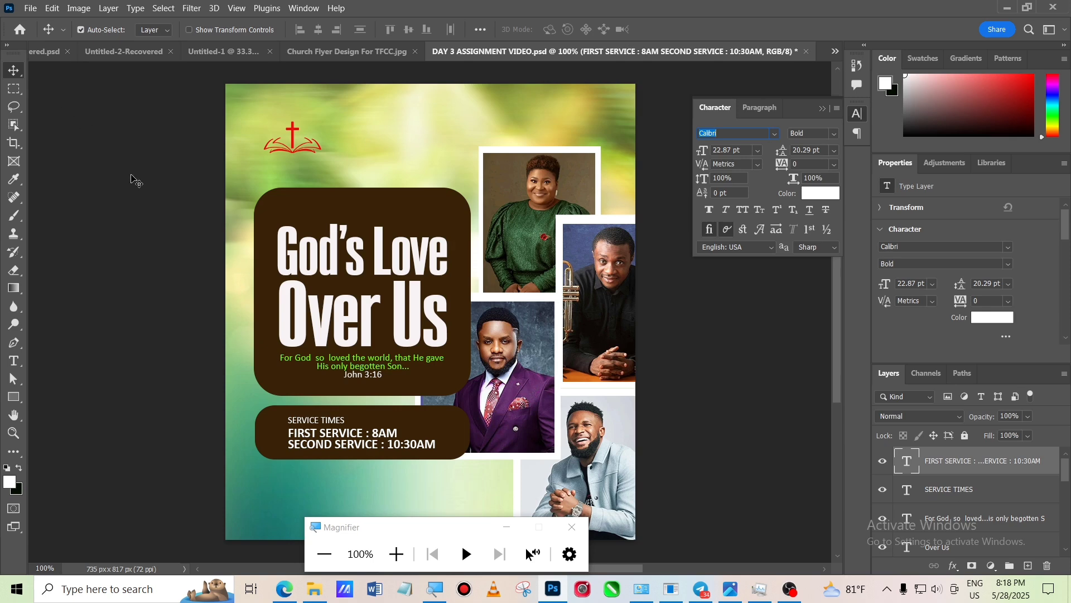
click(133, 179)
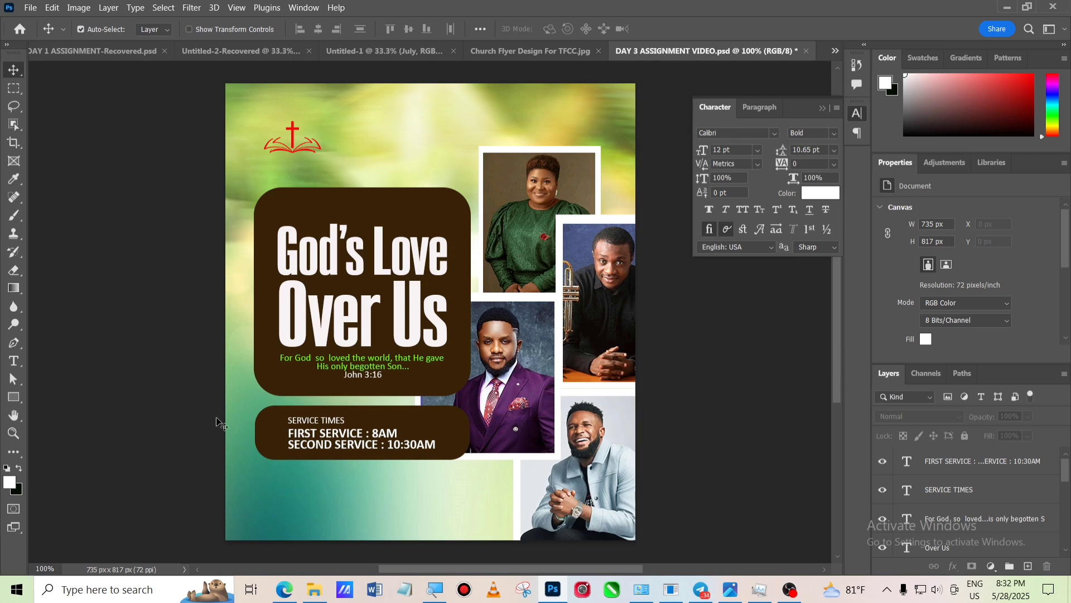
click(325, 427)
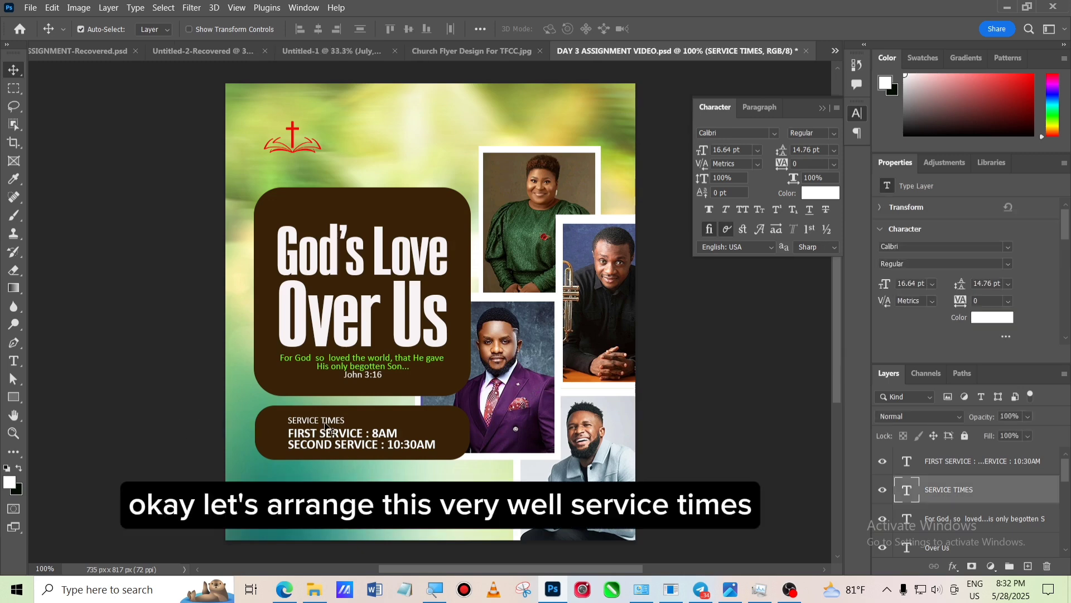
click(972, 517)
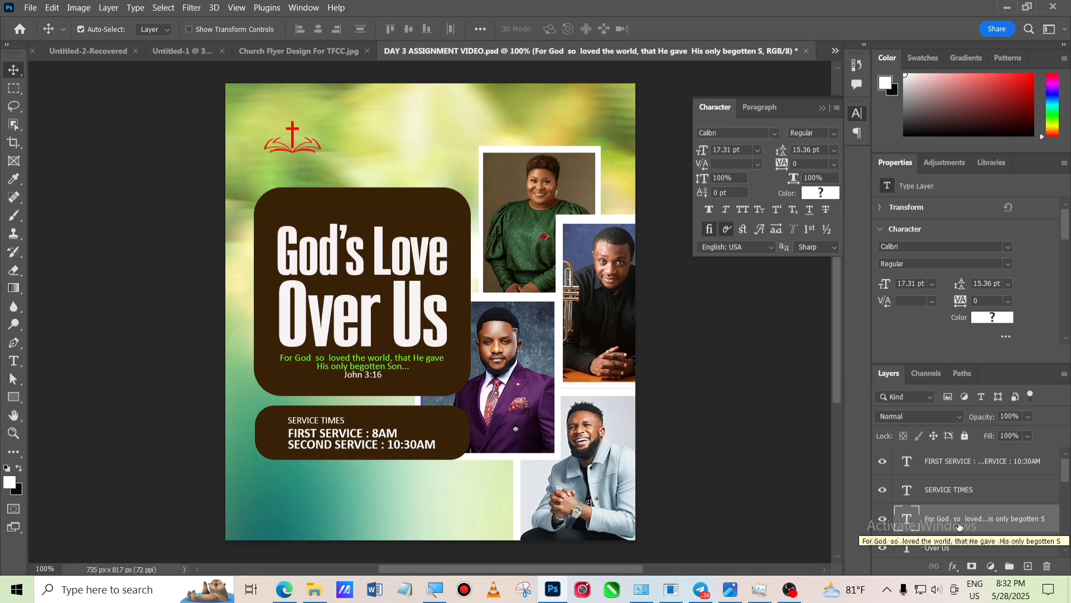
click(974, 491)
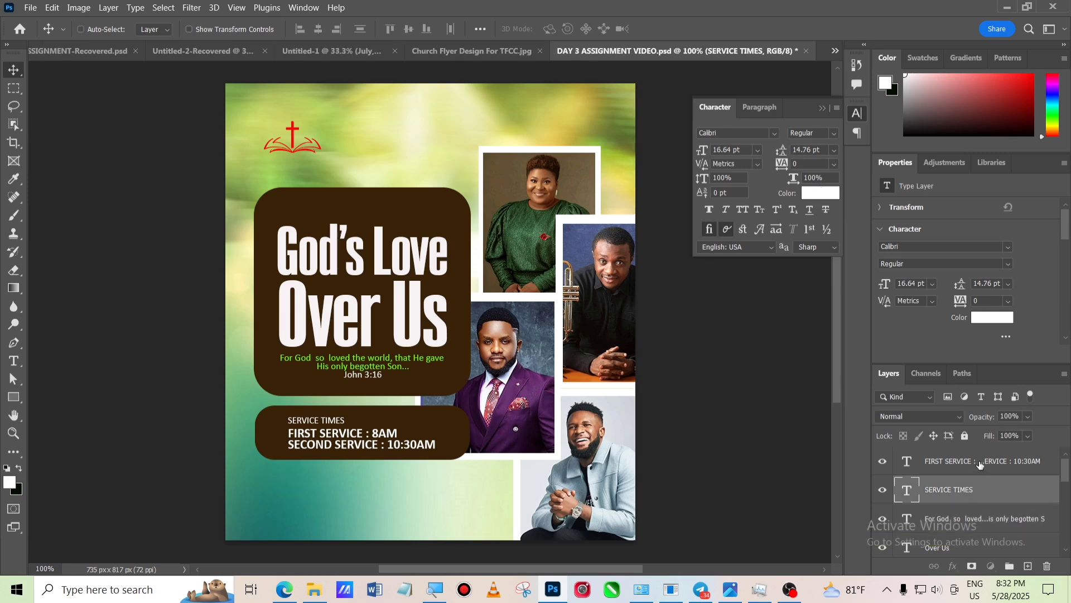
ctrl+click(981, 462)
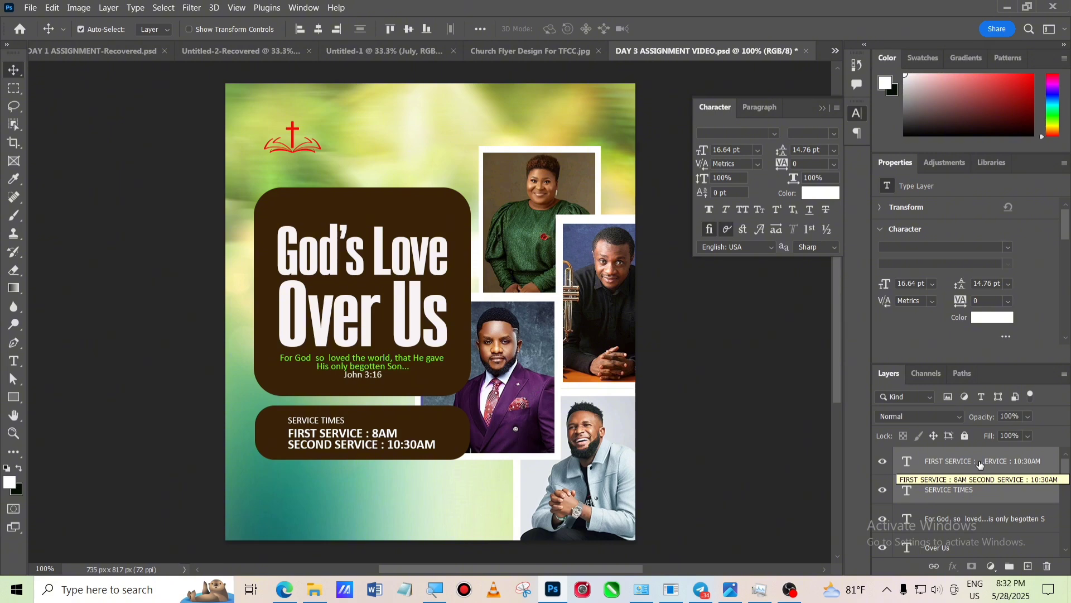
key(Left)
key(Left)
key(Left)
key(Left)
key(Left)
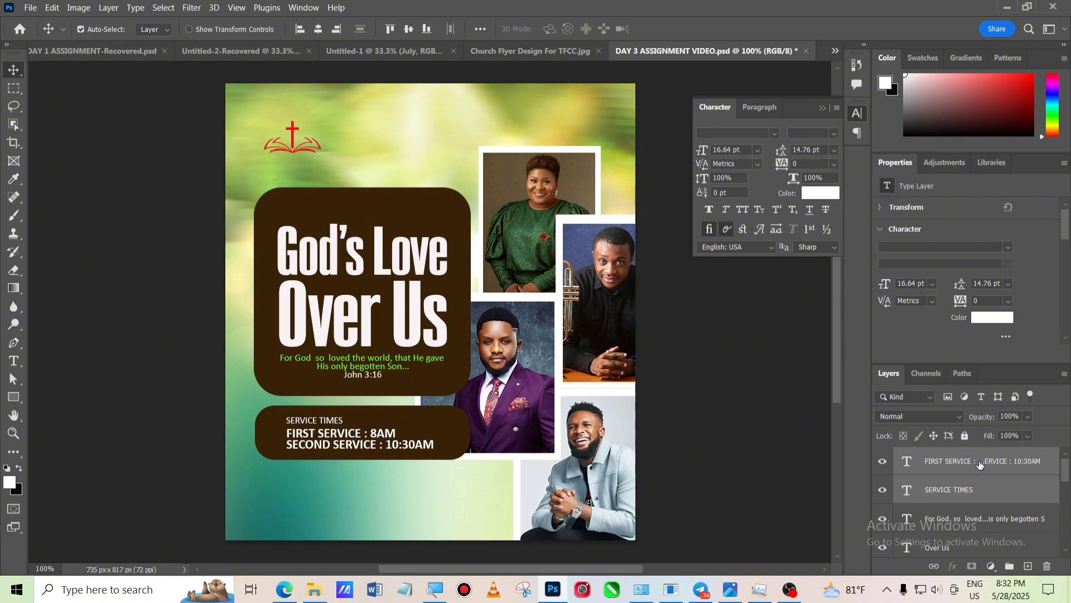
key(Left)
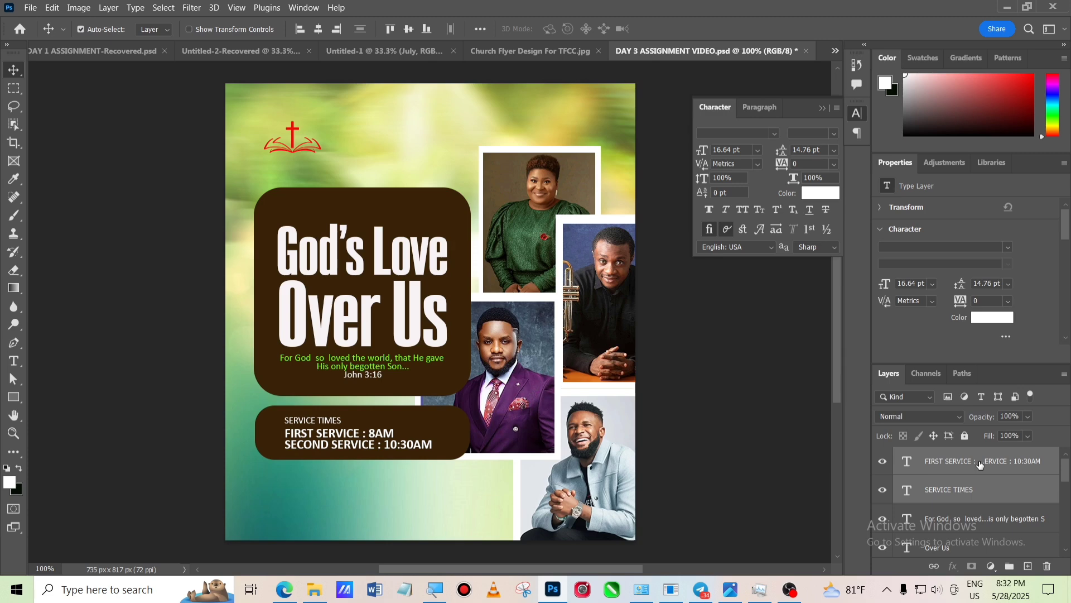
key(Right)
key(Right)
key(Right)
key(Right)
key(Right)
key(Right)
key(Right)
key(Right)
key(Right)
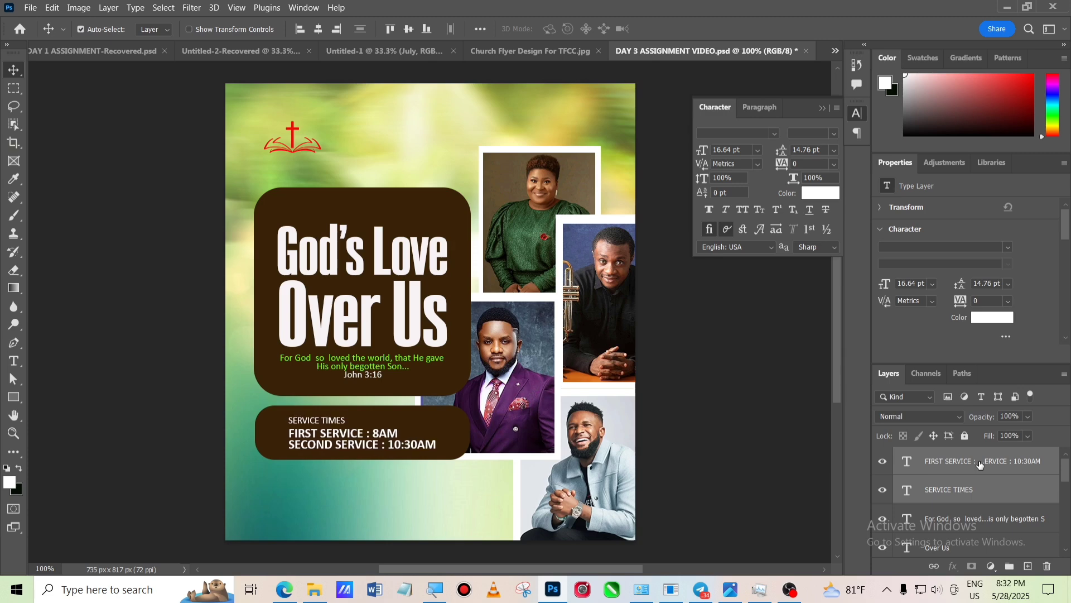
key(Right)
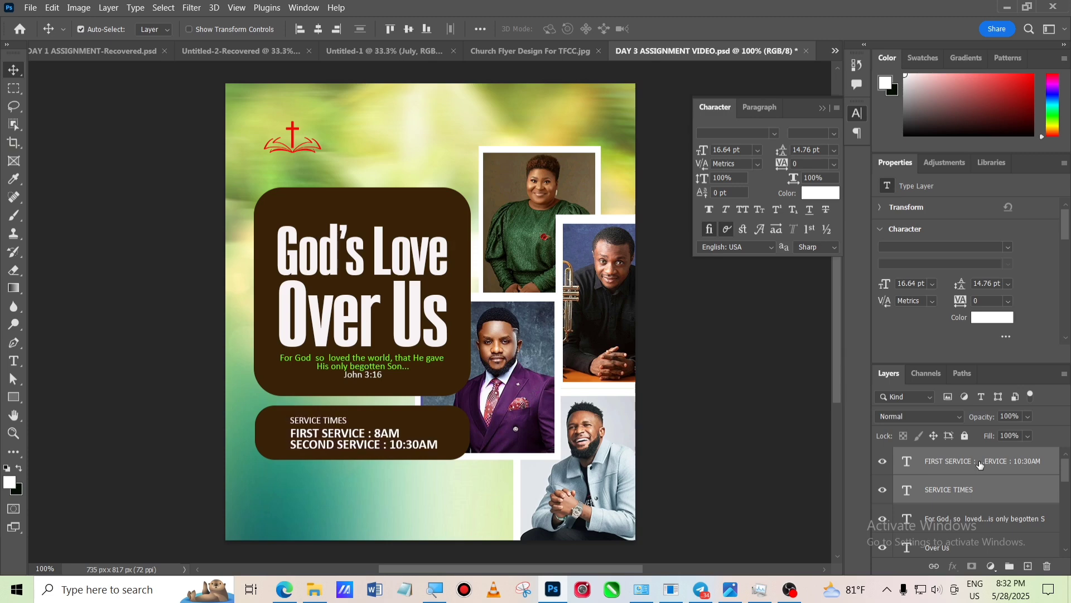
- Add the text 'The Love of God Global Church' below the service times box and position it there
click(14, 362)
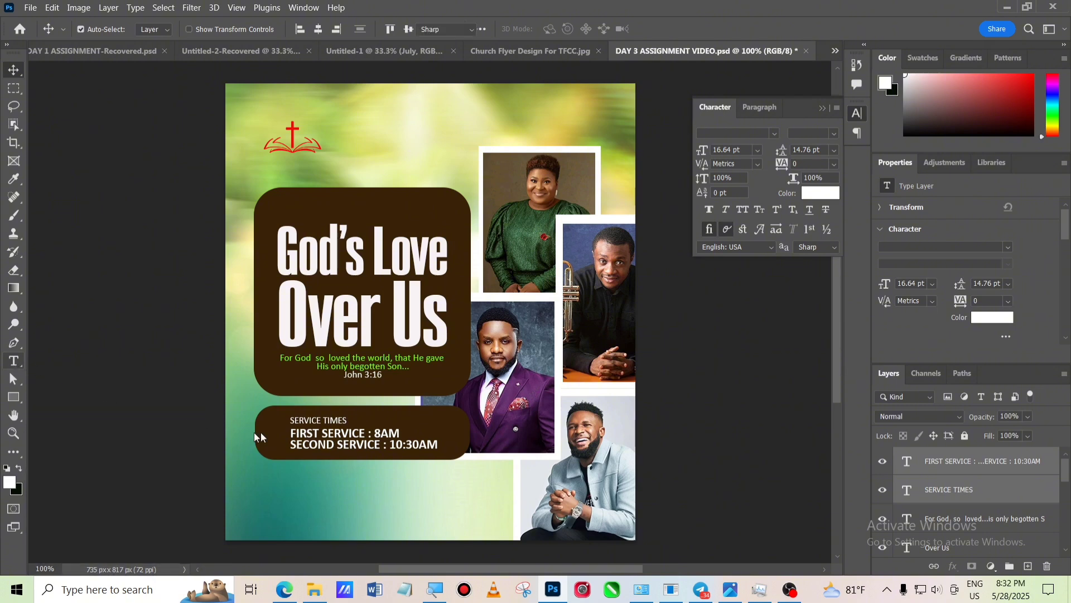
click(258, 499)
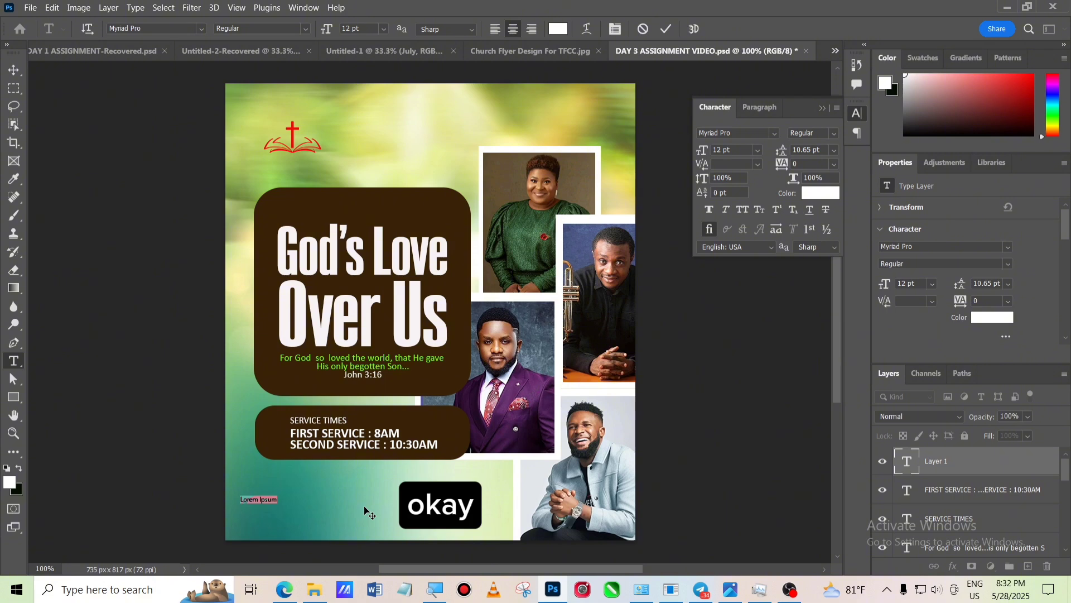
text(Th)
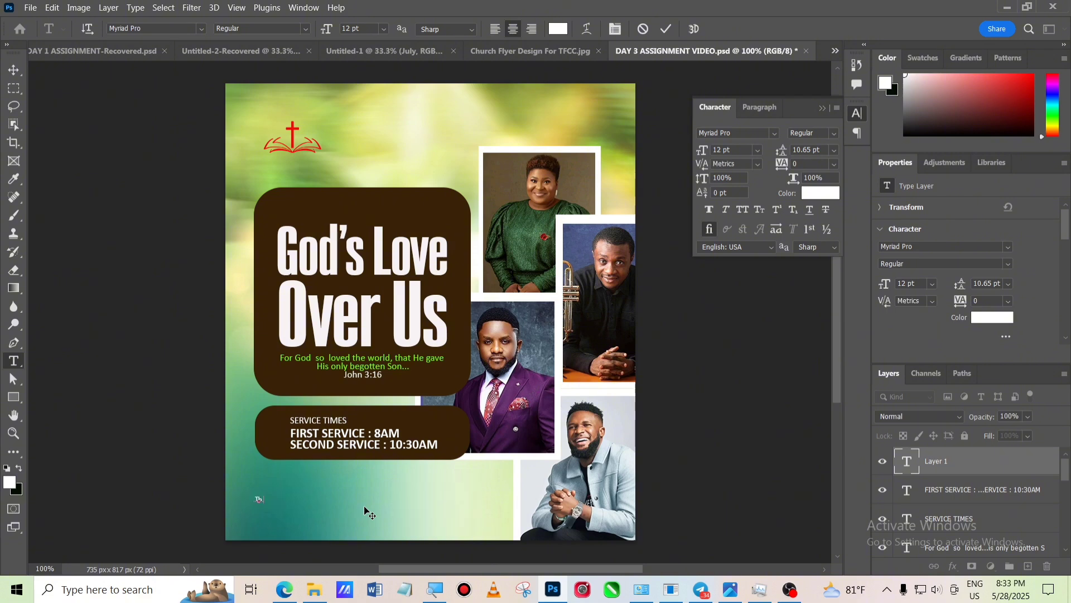
text(e Lo)
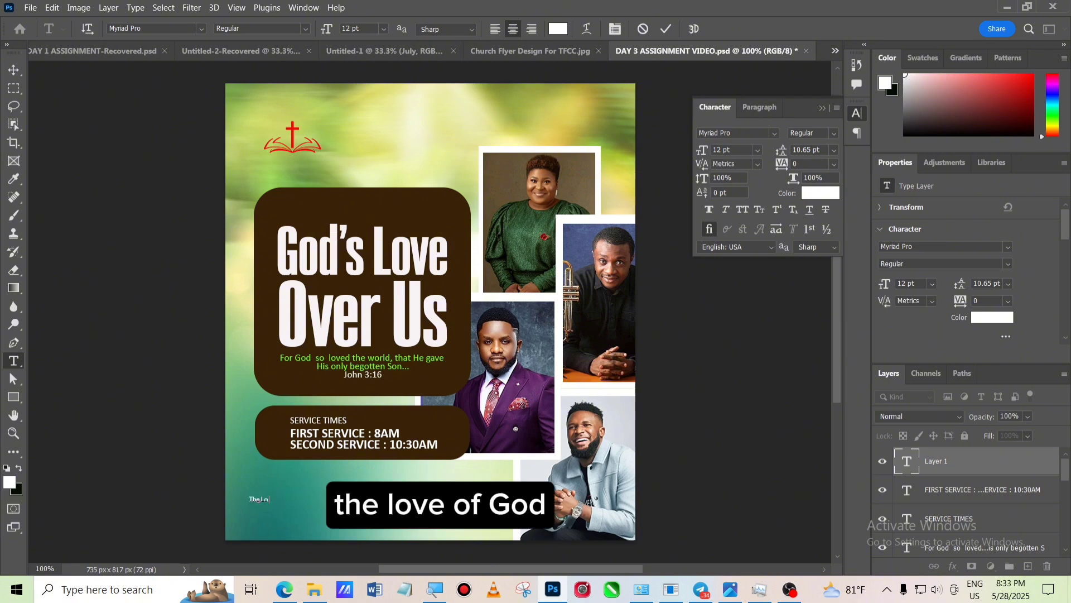
text(ve of God G)
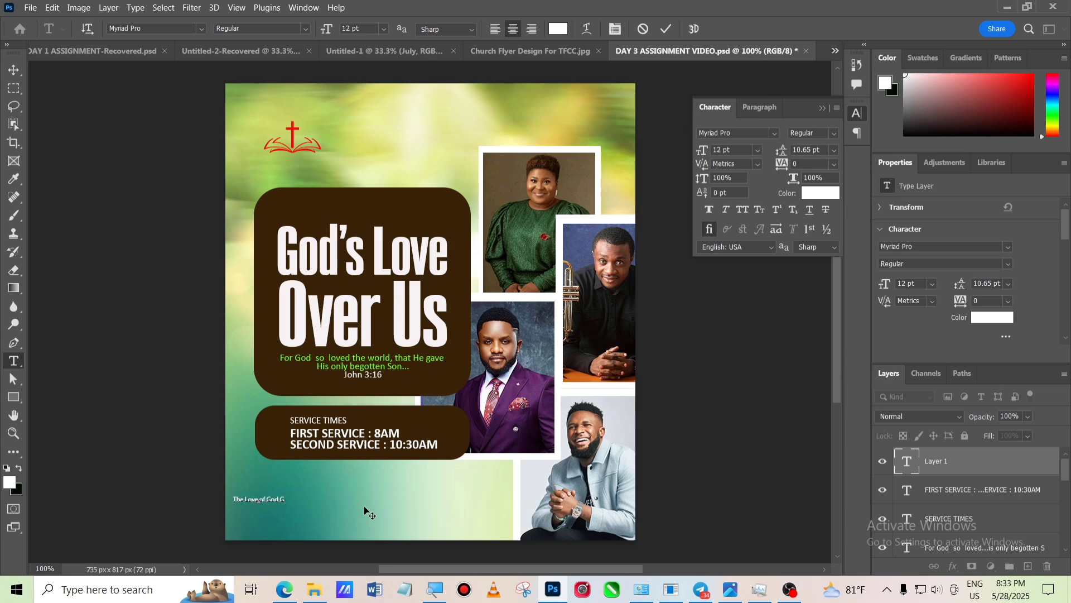
text(lobal Church)
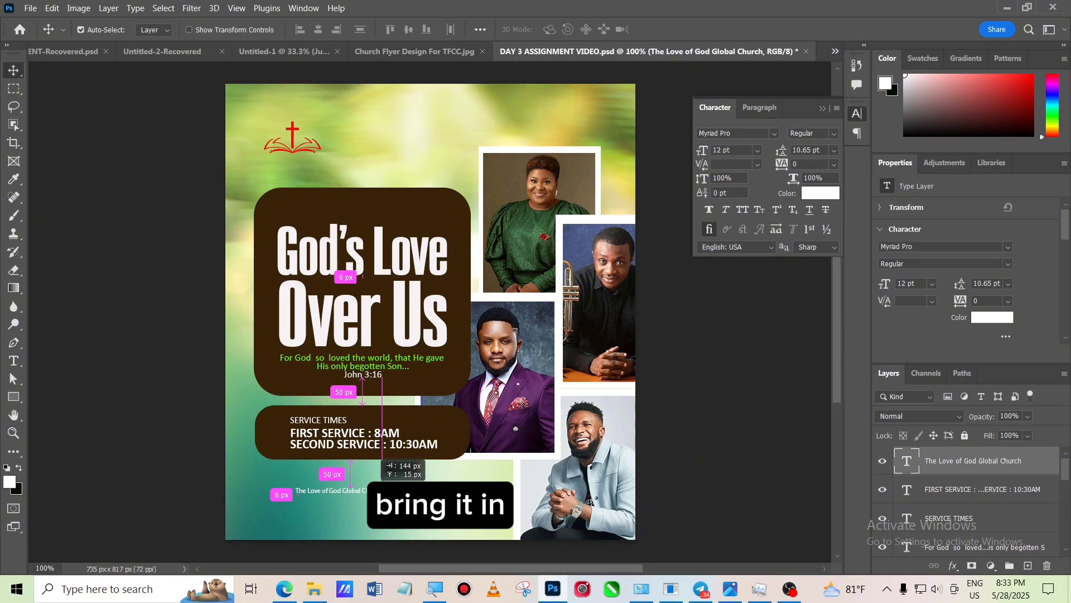
drag(369, 495, 350, 495)
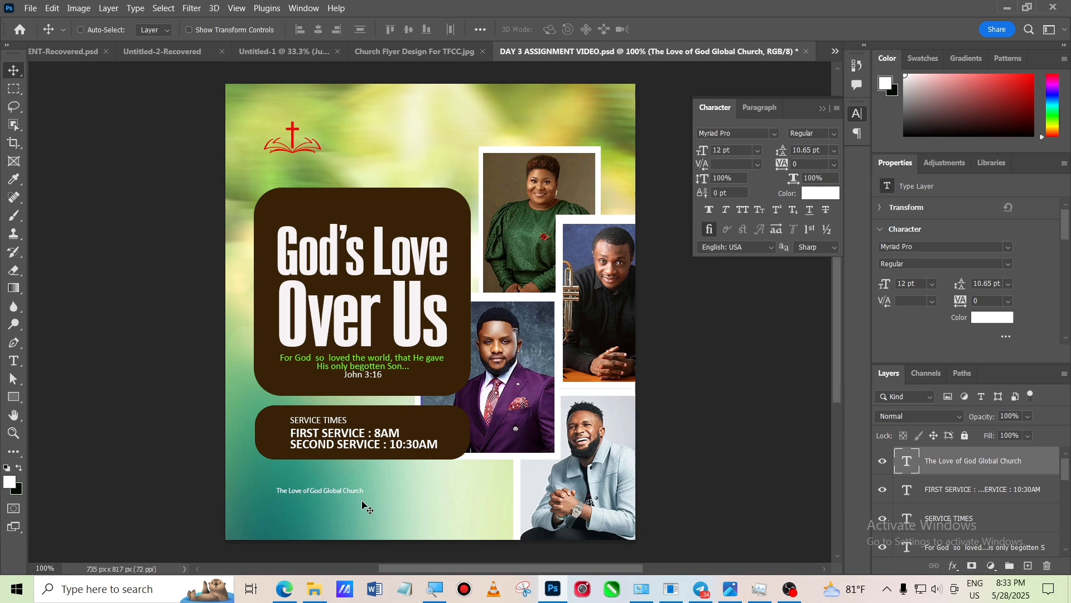
- Enlarge the church name text with Free Transform to about 25 pt
key(ctrl+t)
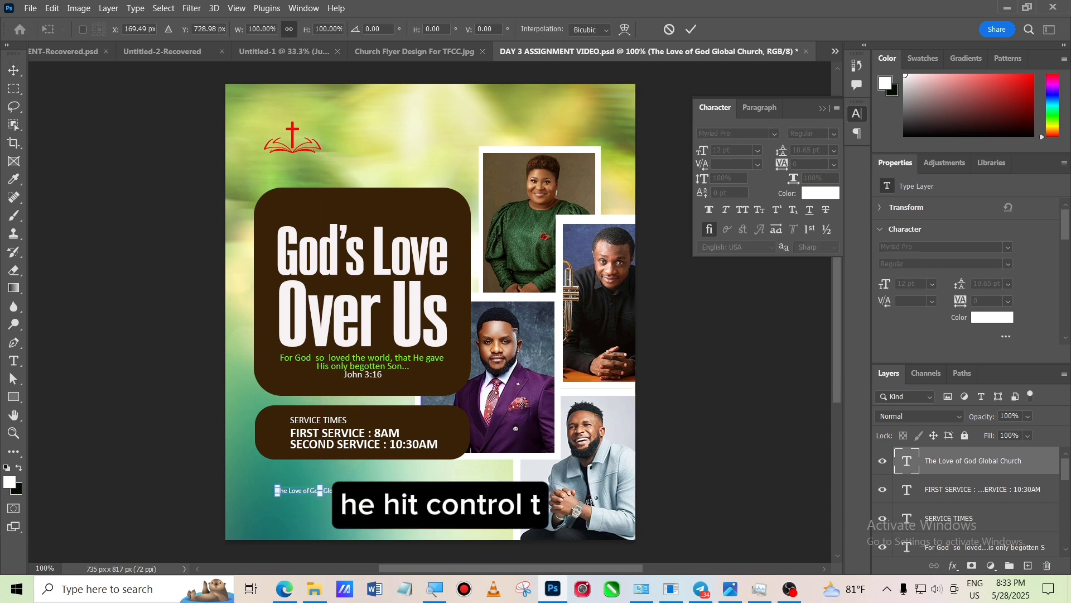
drag(363, 495, 454, 528)
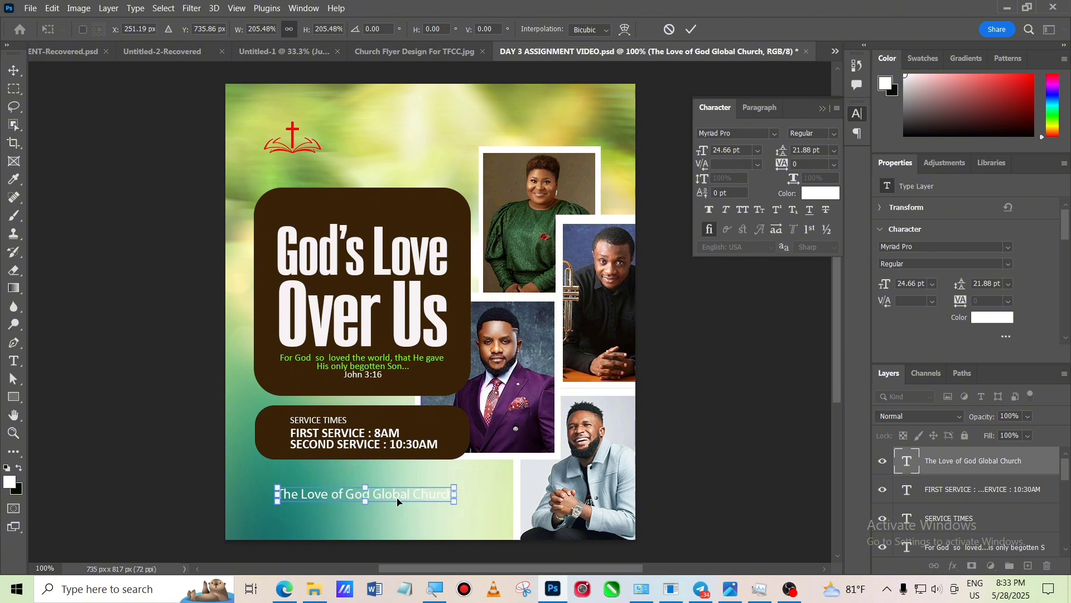
drag(397, 501, 397, 499)
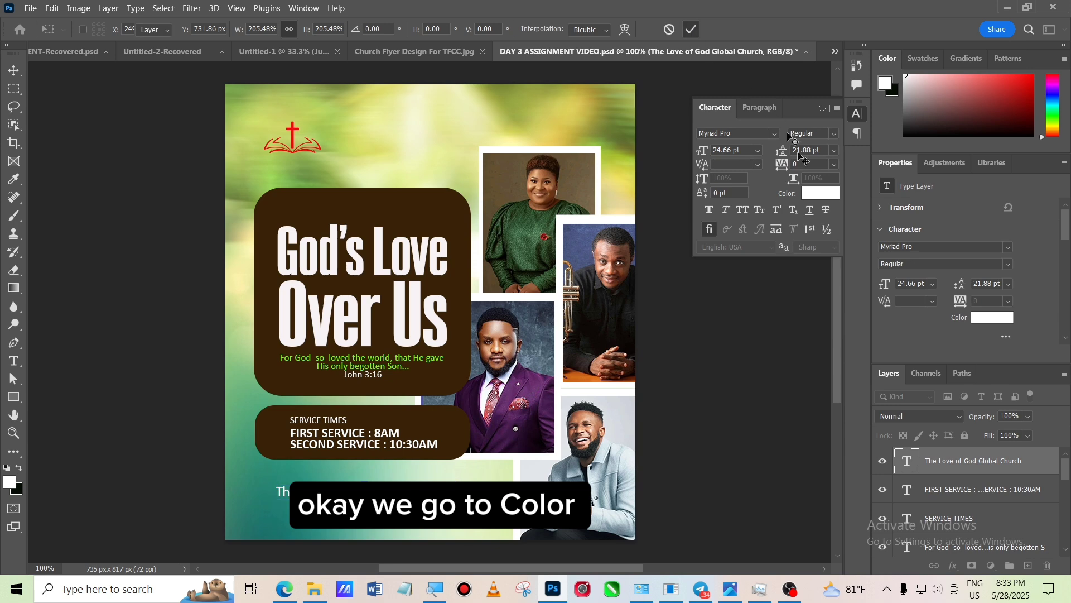
- Set the church name's text color to dark brown #382208, sampled from the service times box
click(818, 192)
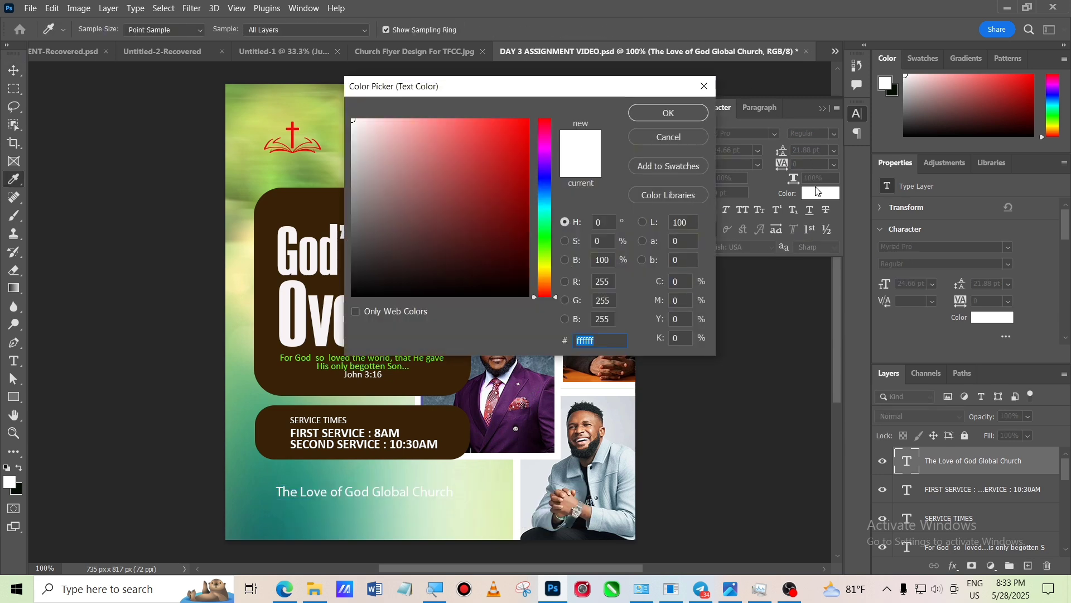
click(440, 376)
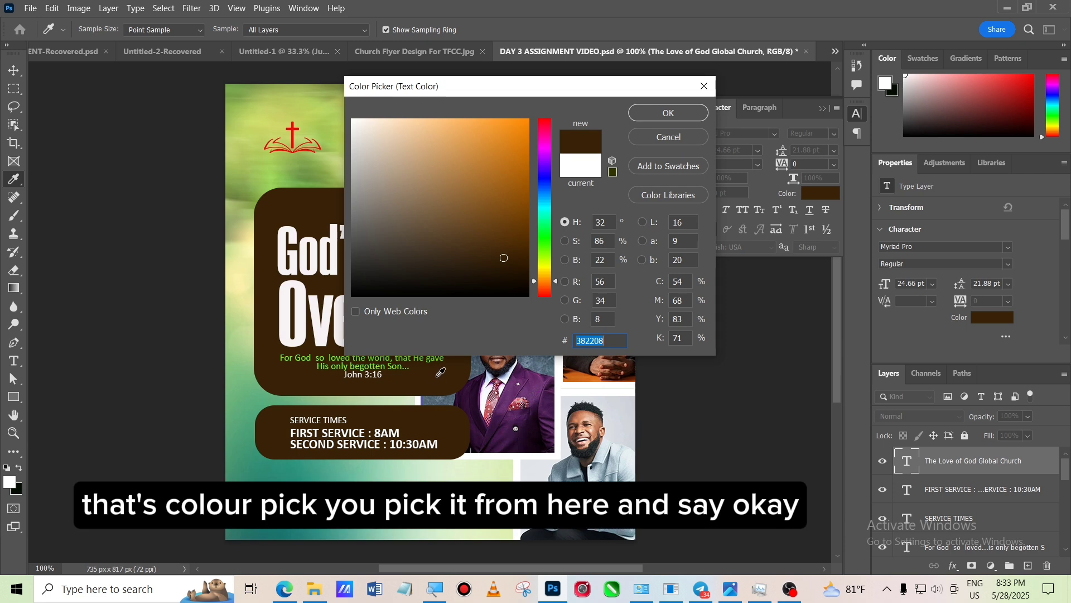
click(668, 114)
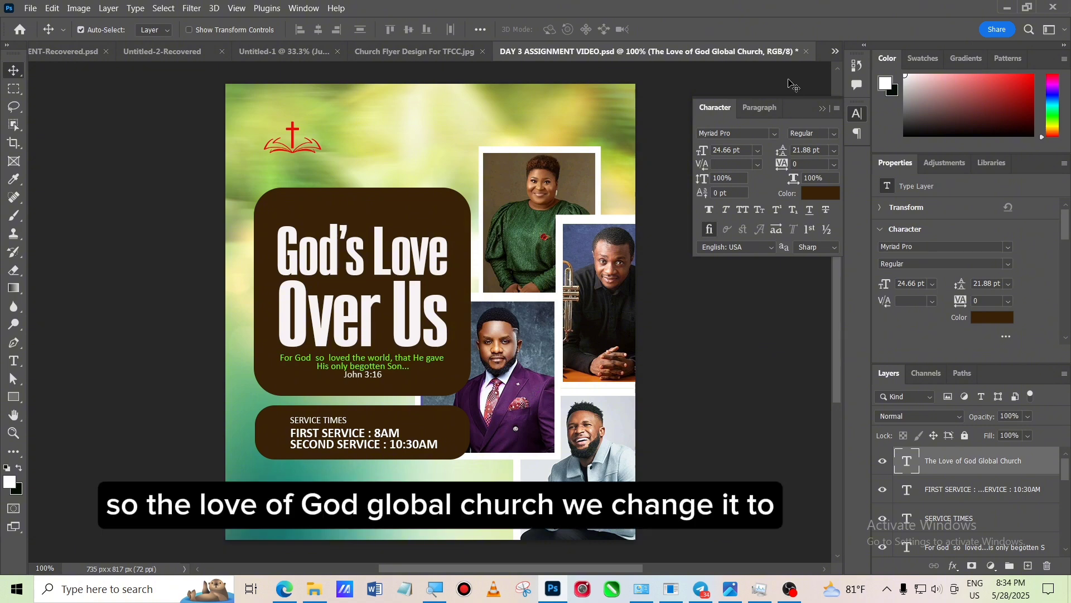
- Change the church name's font style to Bold
click(833, 133)
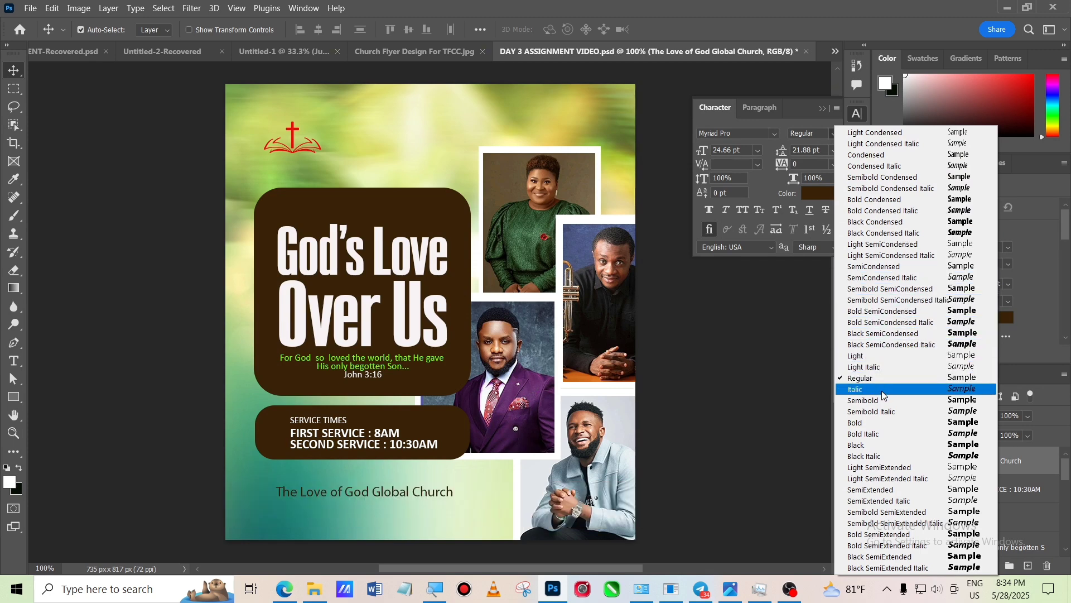
click(880, 420)
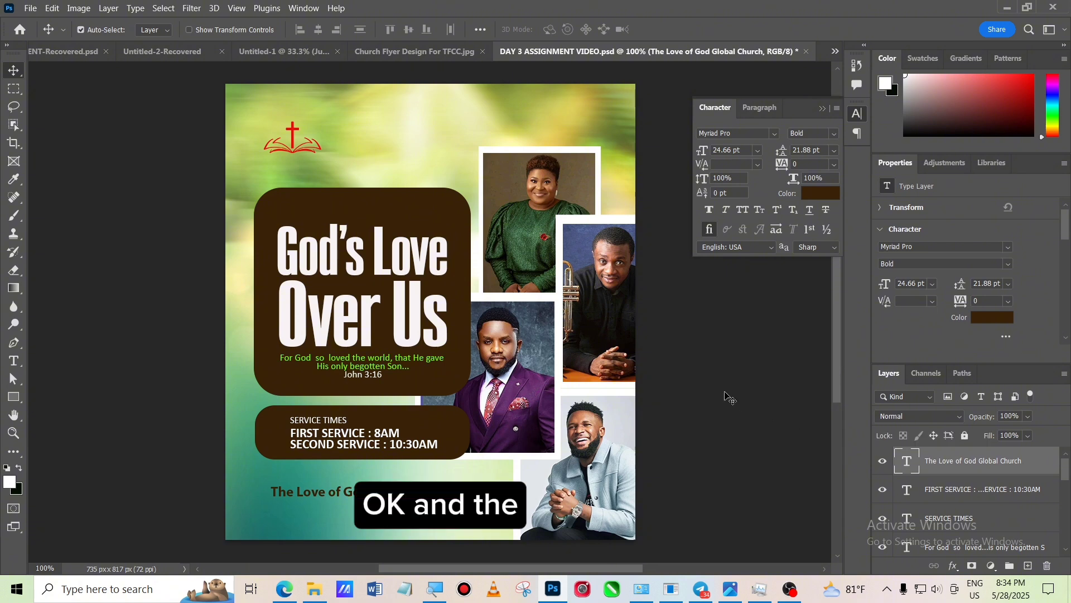
click(729, 398)
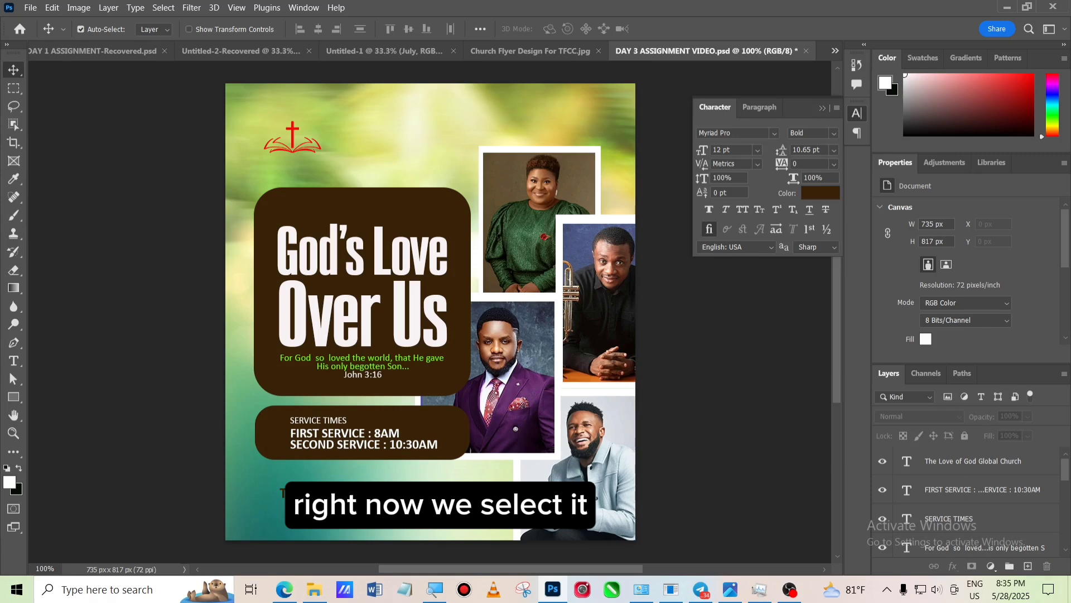
- Duplicate the church name layer and replace the copy's text with 'Millborn Hotel, Area C Last Road, Agedo - Abuja'
click(467, 495)
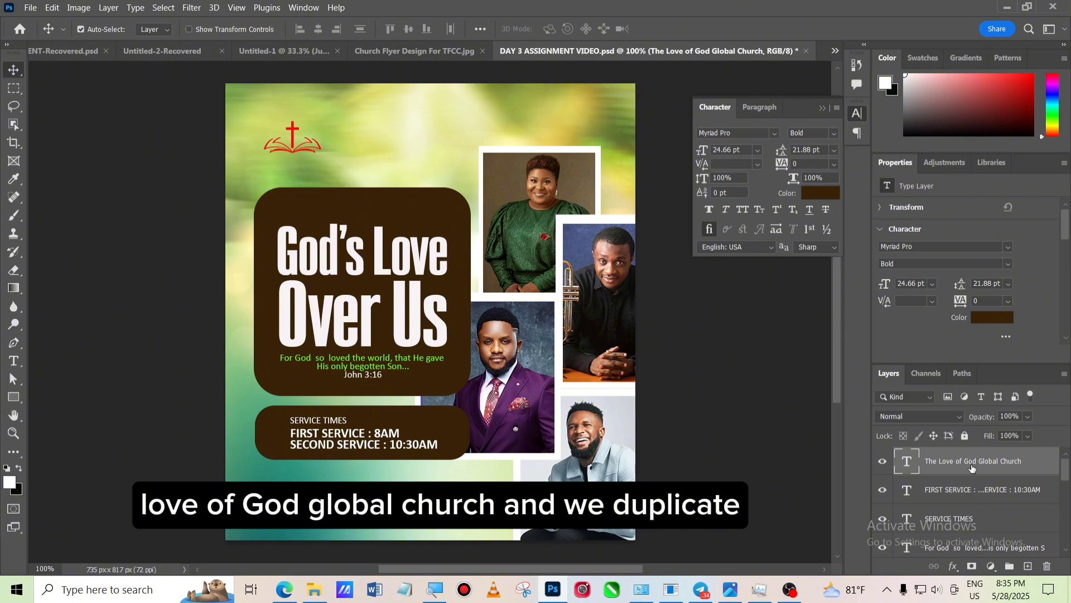
drag(972, 468, 1028, 569)
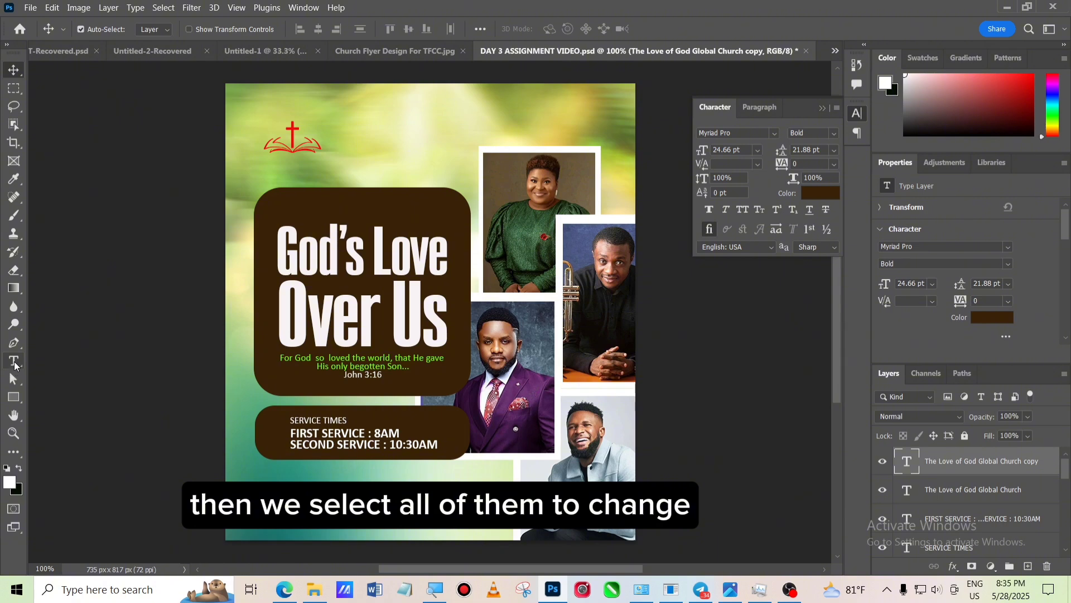
click(14, 363)
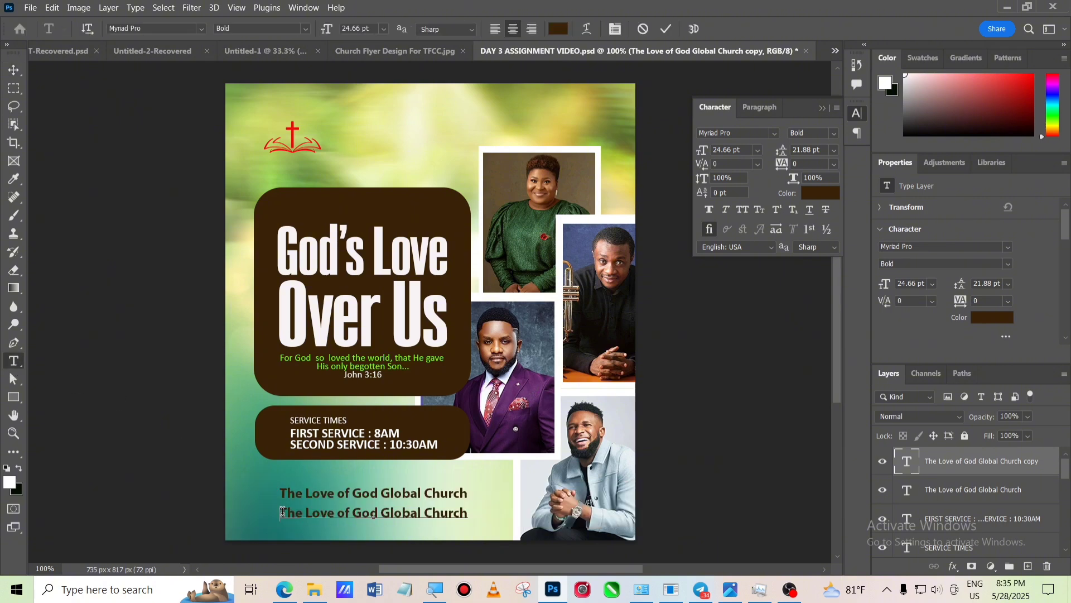
drag(281, 512, 525, 550)
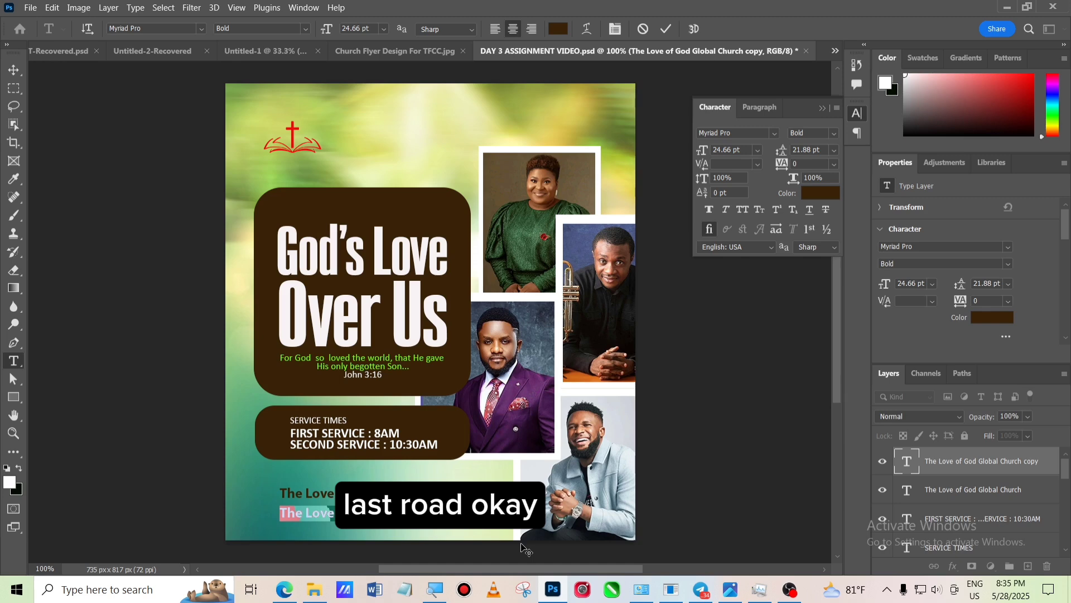
text(Mi)
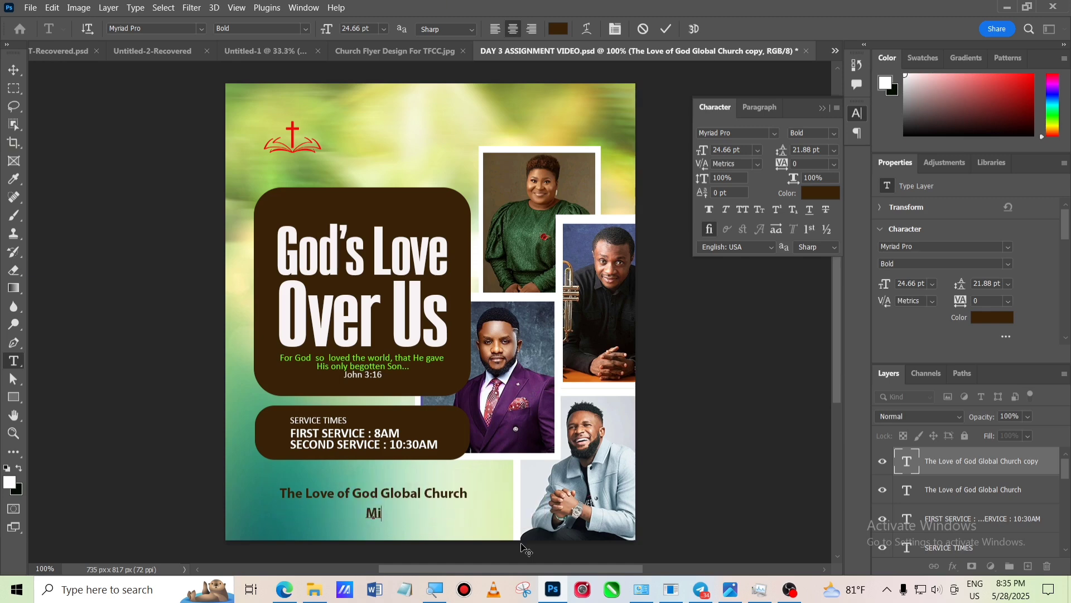
text(llborn)
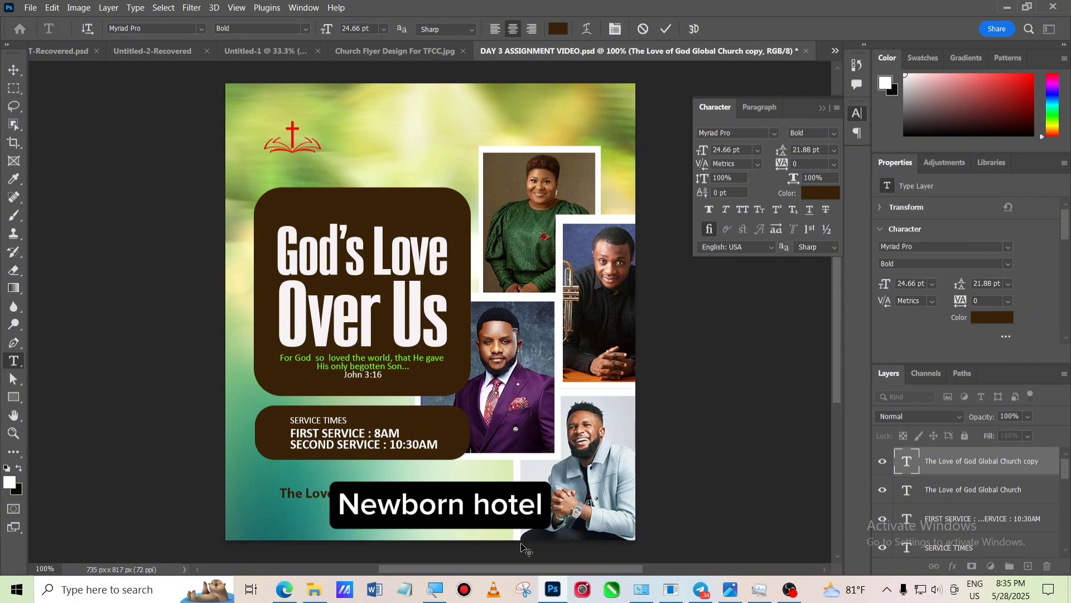
text( Hotel, Area C)
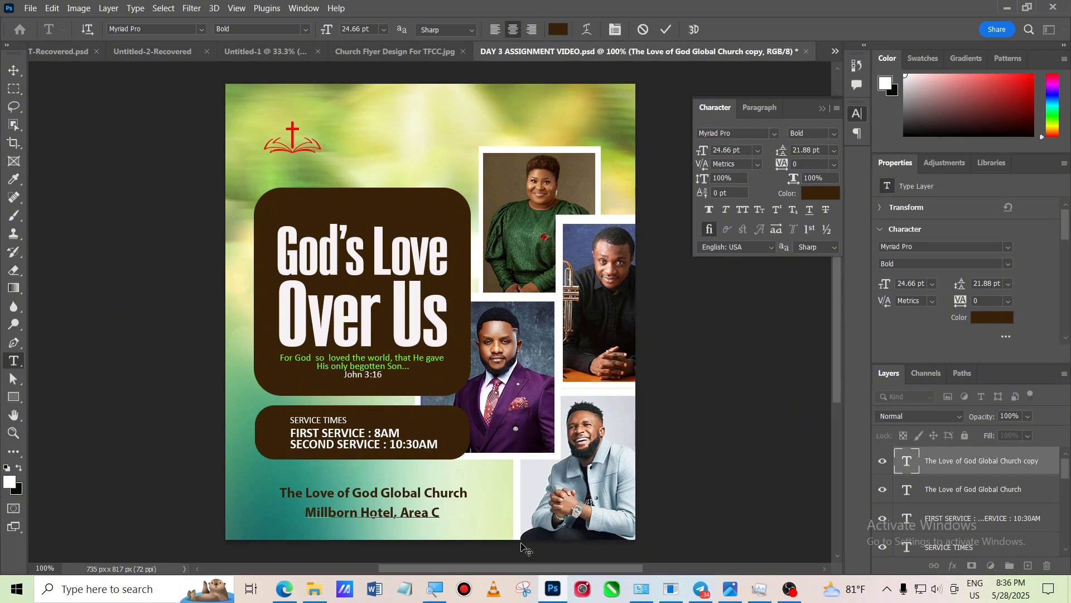
text( Last Road, Agedo)
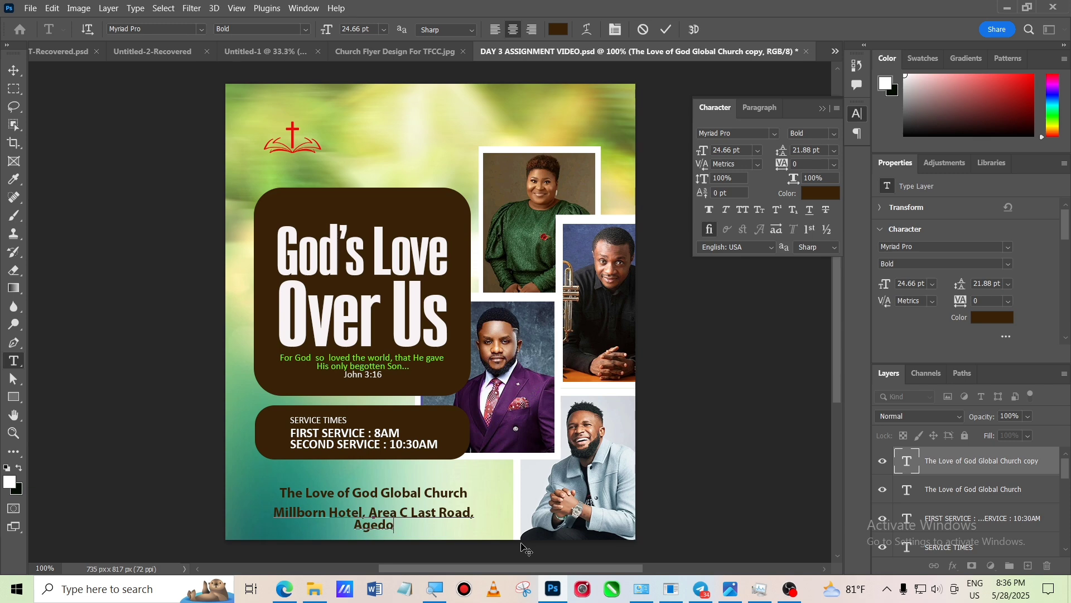
text( - Abuja)
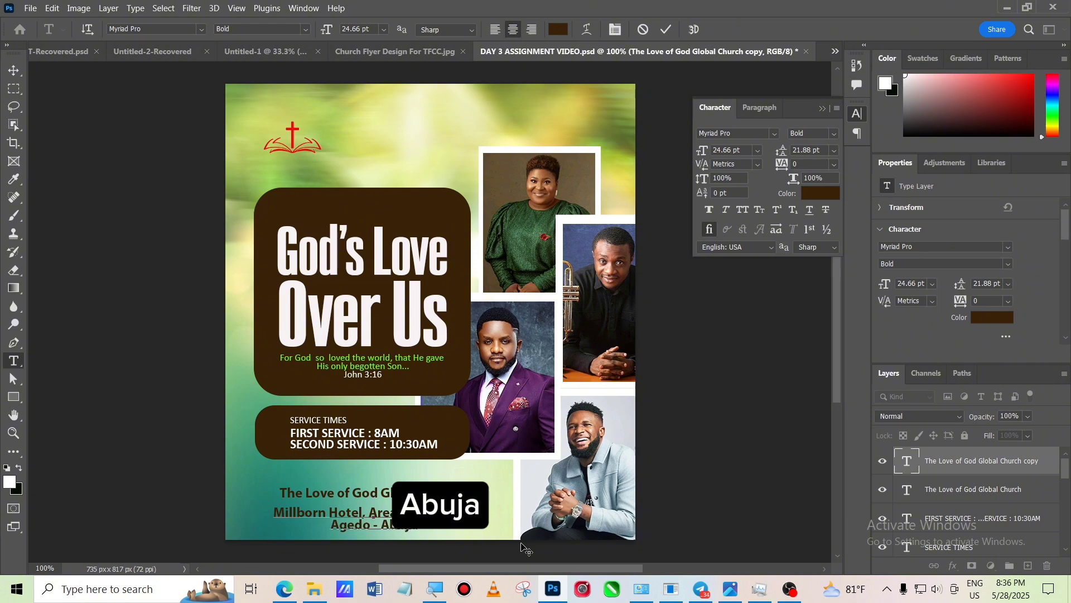
key(ctrl+Return)
key(v)
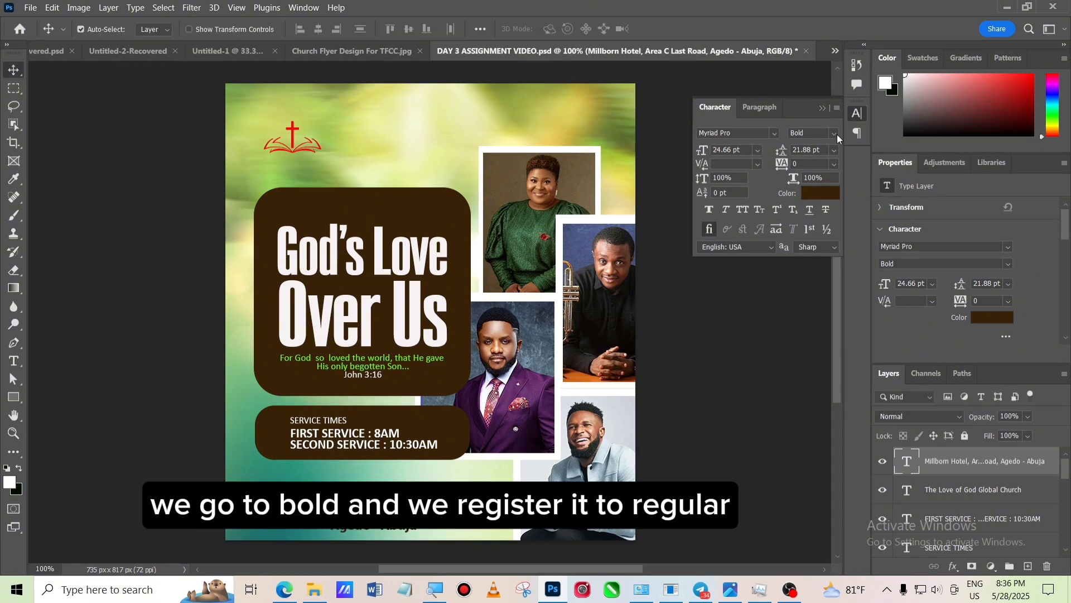
- Change the address text's font style to Regular
click(835, 134)
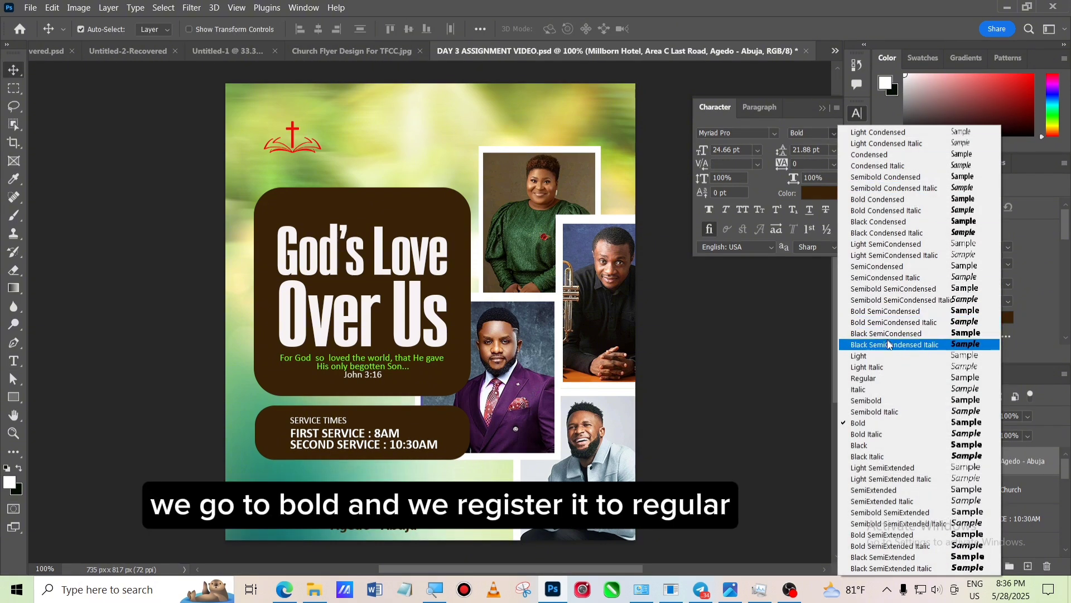
click(885, 379)
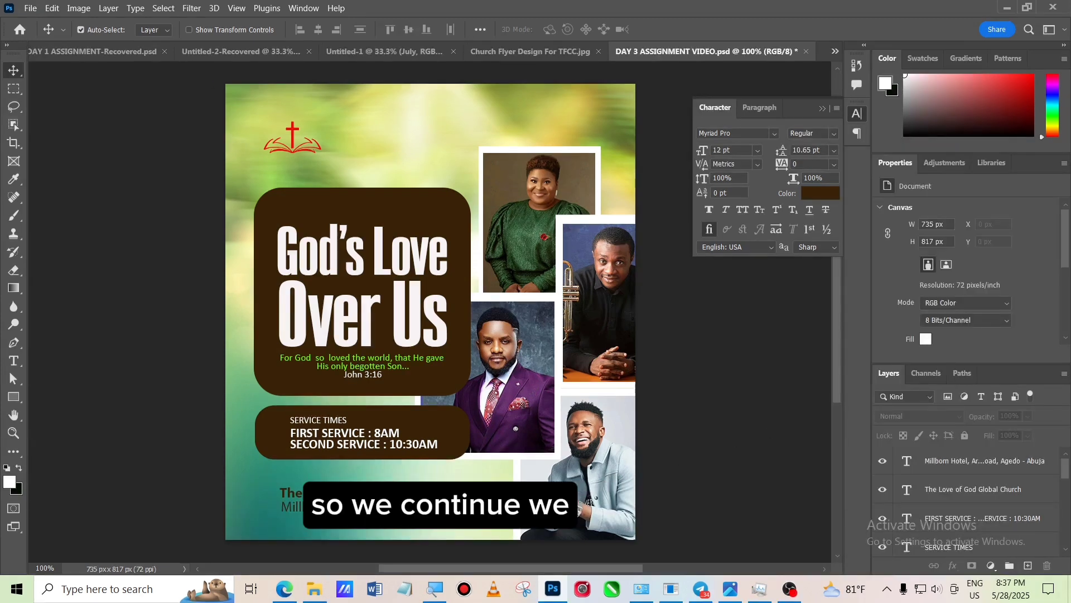
click(416, 522)
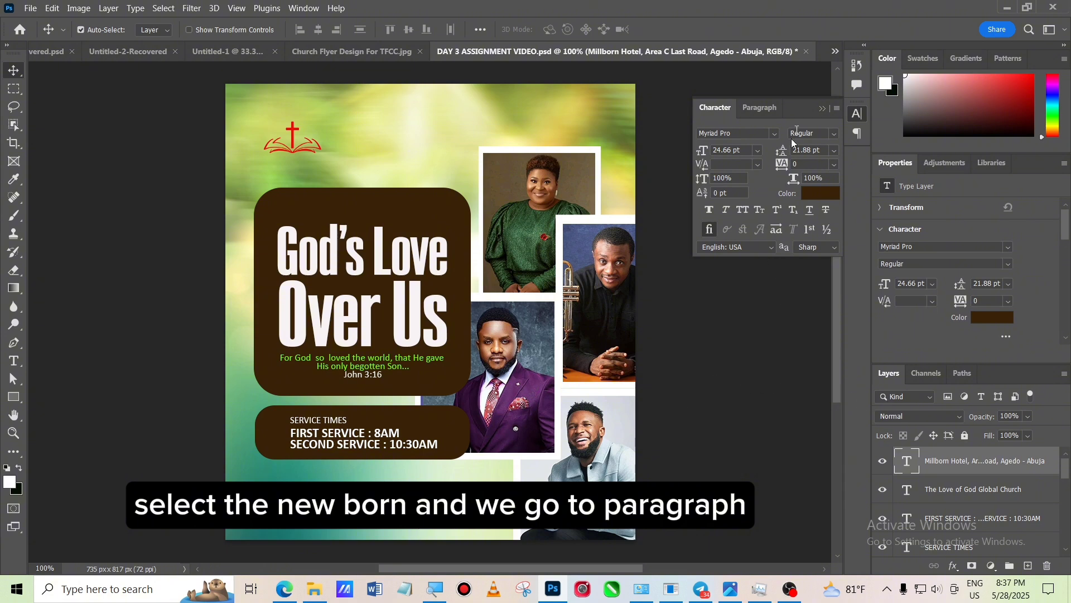
- Move the address text left so it sits beneath the church name
click(755, 108)
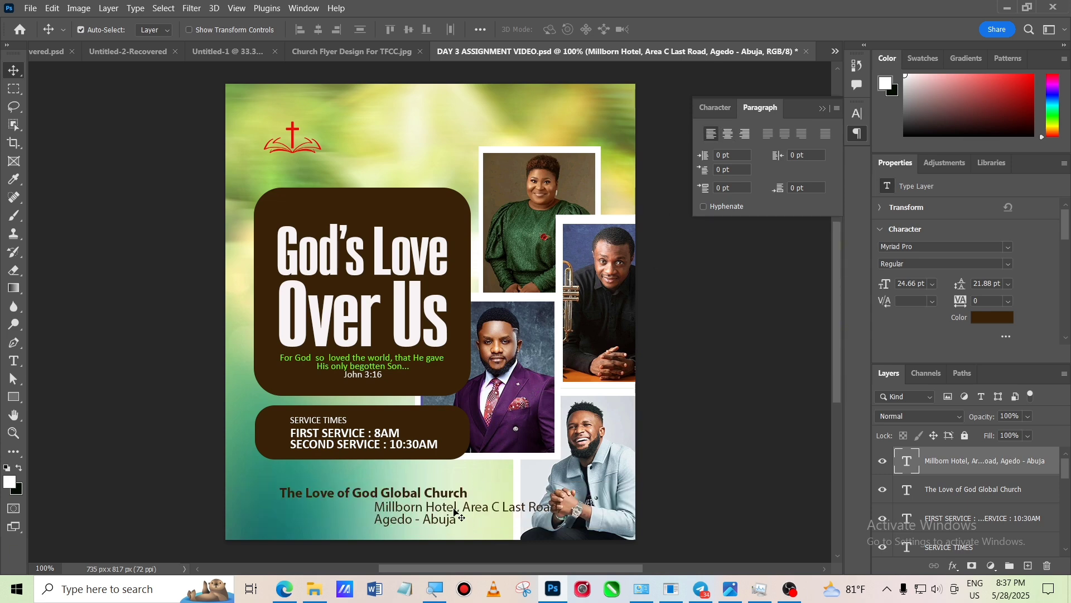
drag(454, 509, 362, 509)
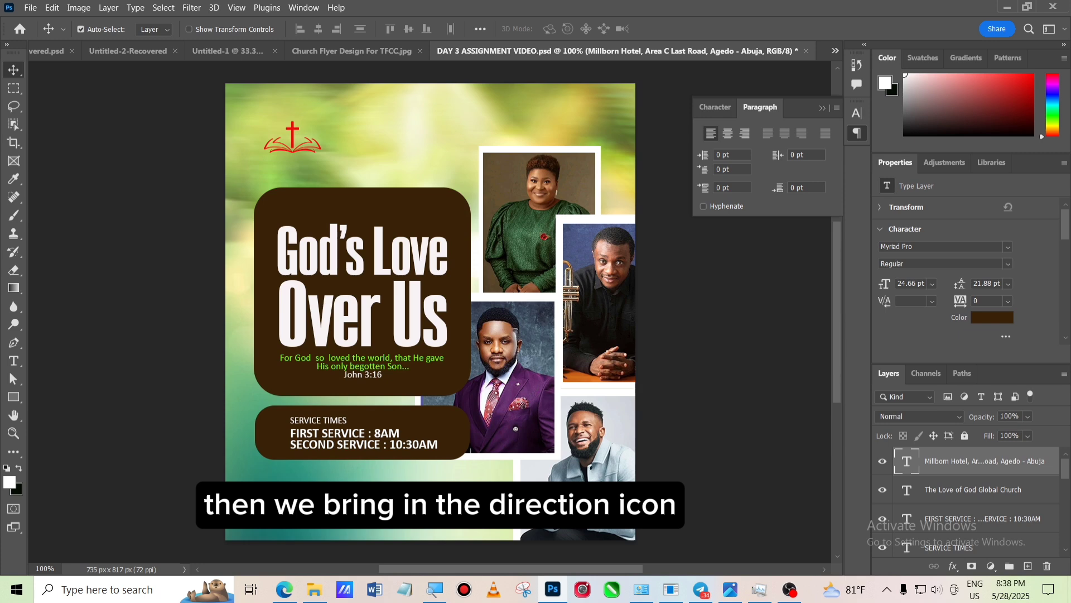
- Import the location pin icon from the resources folder and scale it down beside the church name and address
click(314, 589)
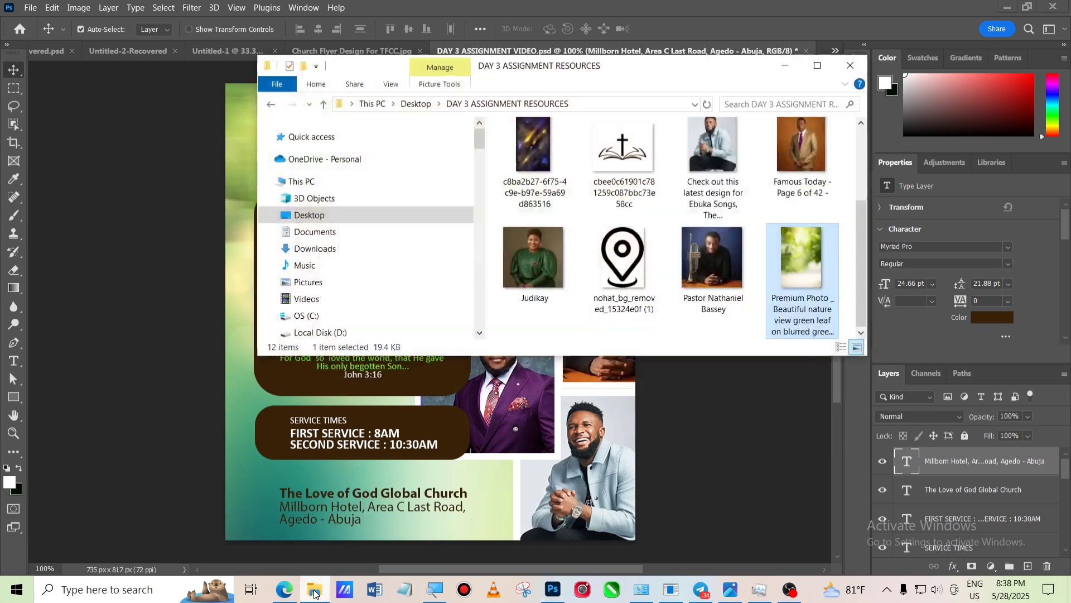
click(620, 254)
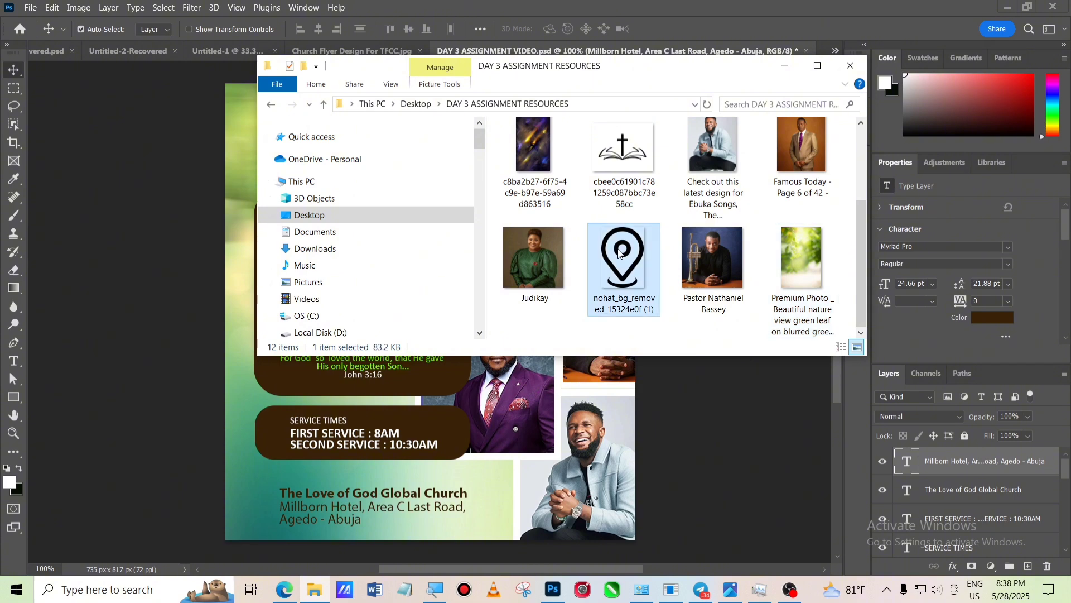
drag(620, 254, 359, 443)
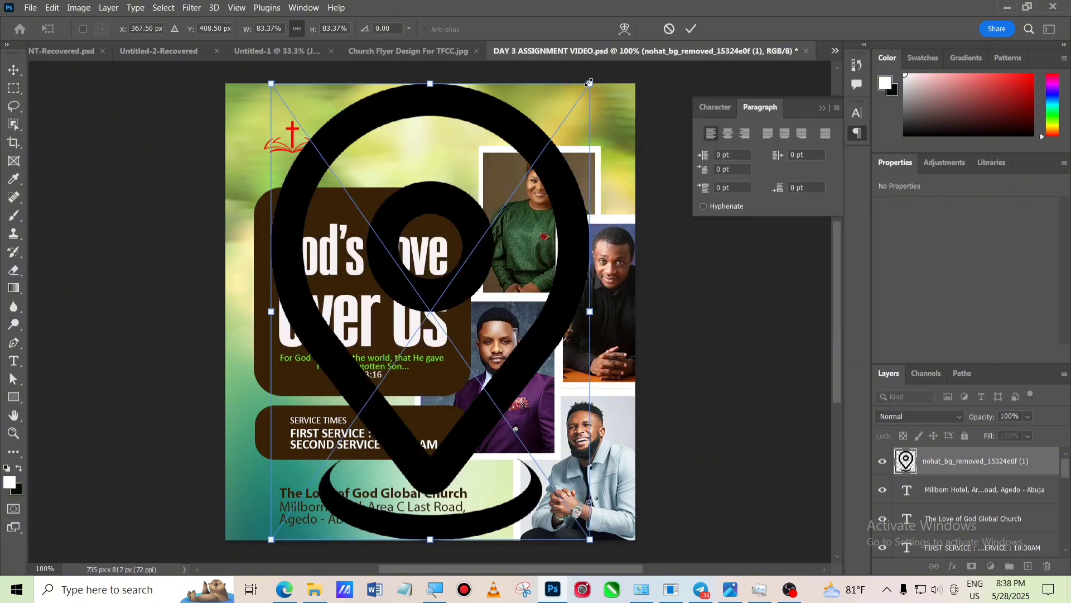
drag(592, 82, 290, 511)
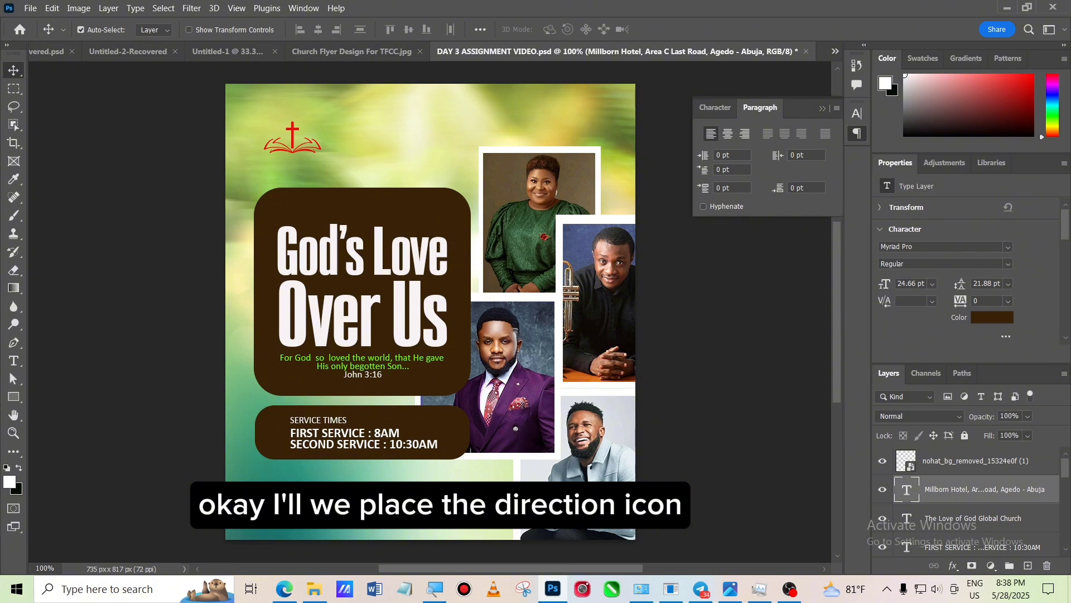
click(263, 500)
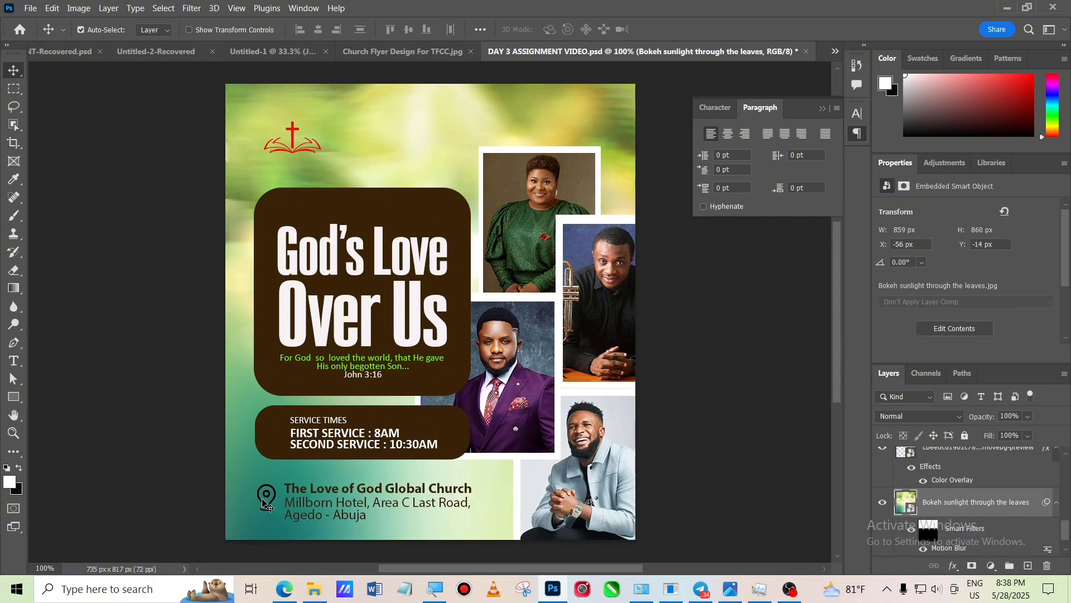
- Nudge the pin icon into position to the left of the church name and address
click(266, 500)
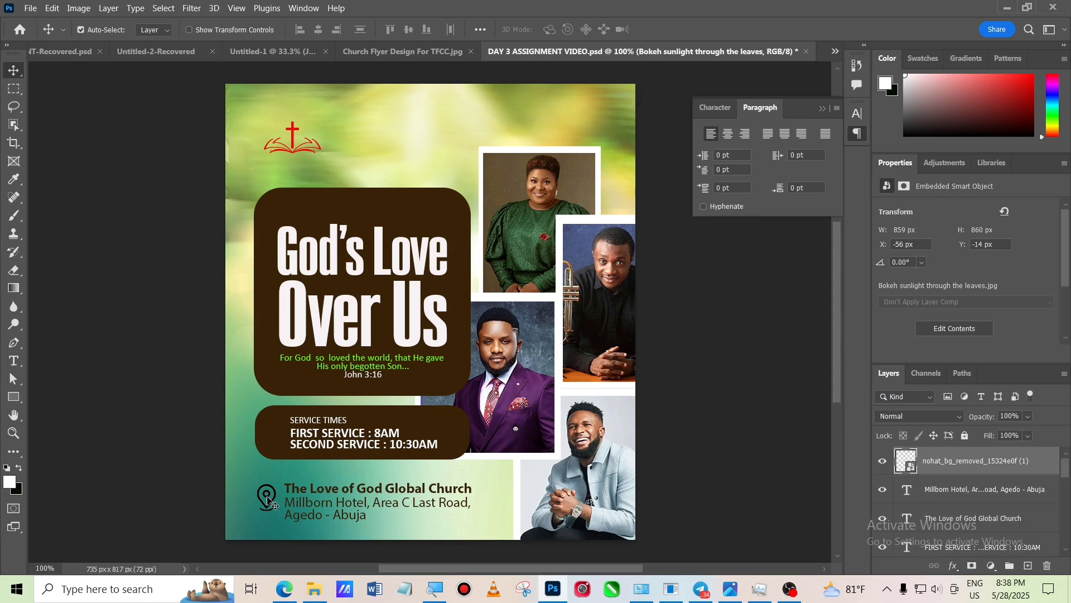
key(Down)
key(Down)
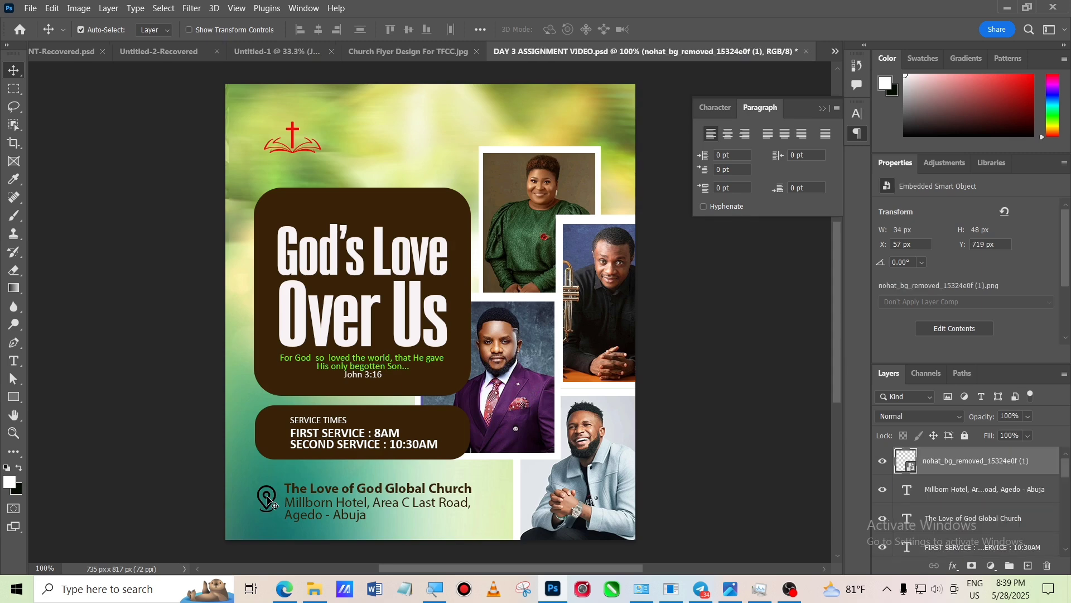
key(Right)
key(Right)
key(Right)
key(Right)
key(Right)
key(Right)
key(Right)
key(Right)
key(Right)
key(Right)
key(Right)
key(Right)
key(Right)
key(Right)
key(Left)
key(Left)
key(Left)
key(Left)
- Apply a red #ac1010 Color Overlay to the pin icon
double_click(983, 472)
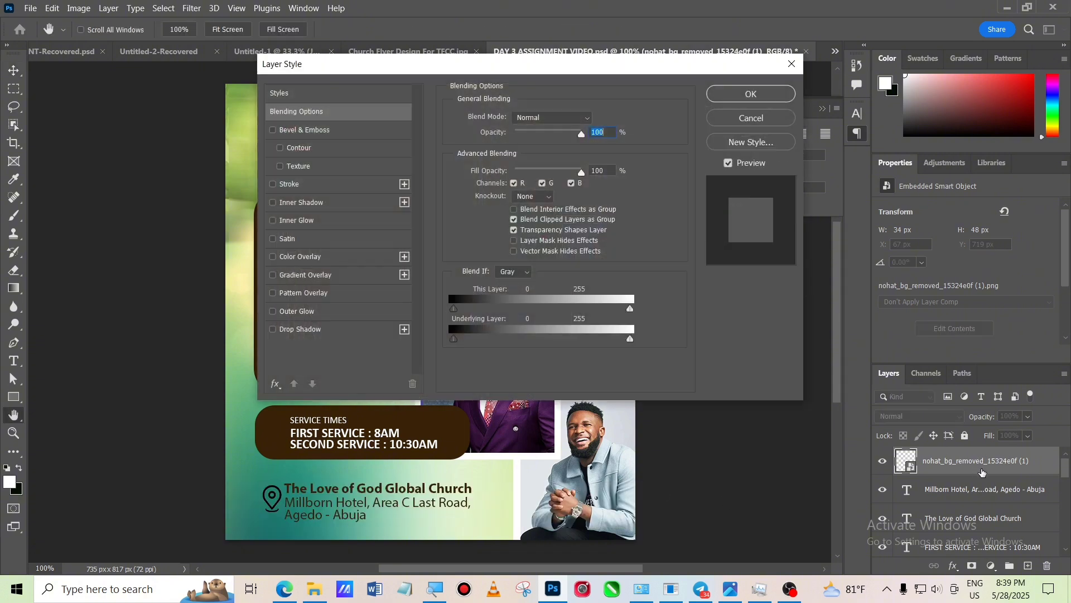
click(351, 261)
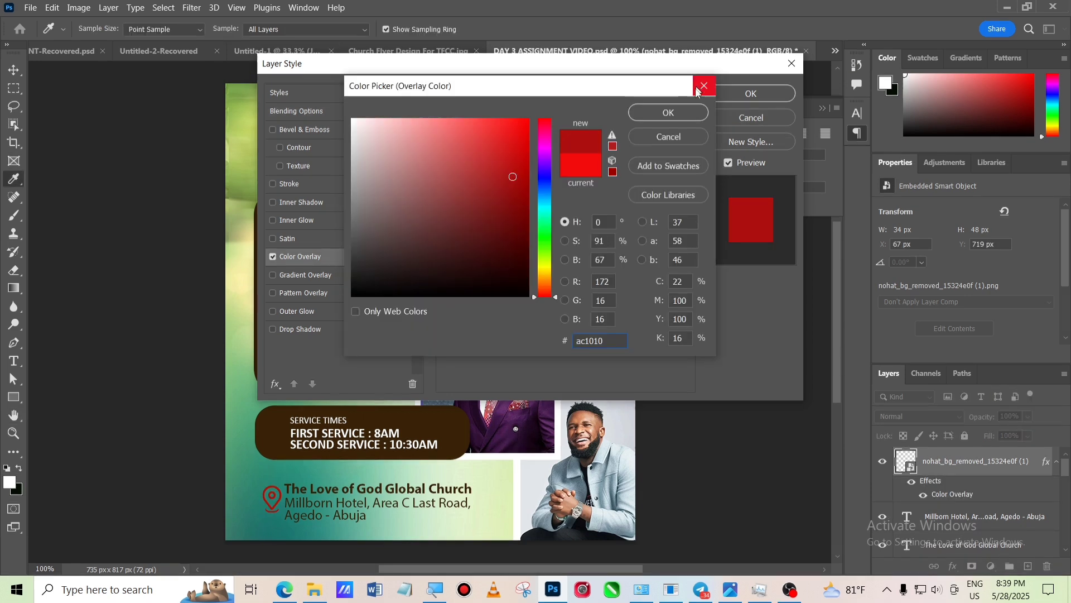
click(675, 113)
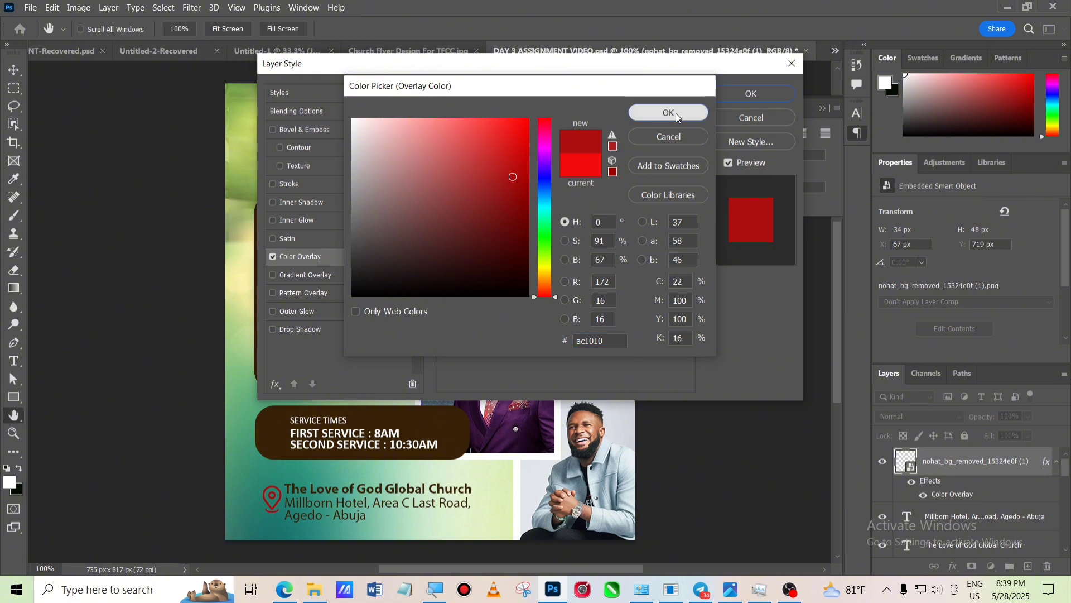
click(754, 94)
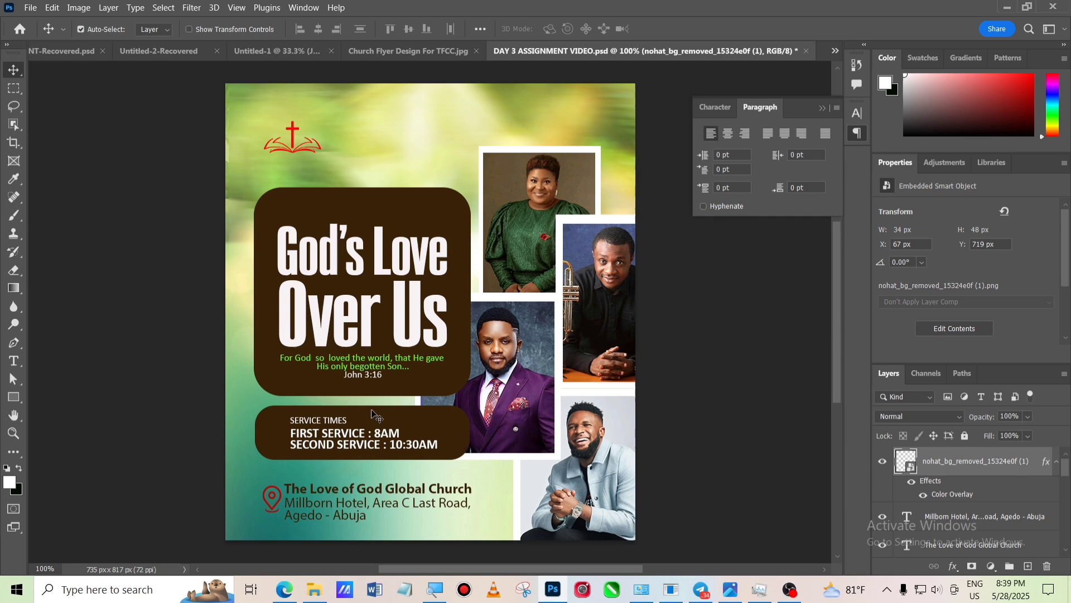
- Darken the cross logo's Color Overlay to a deeper red
click(292, 142)
click(293, 143)
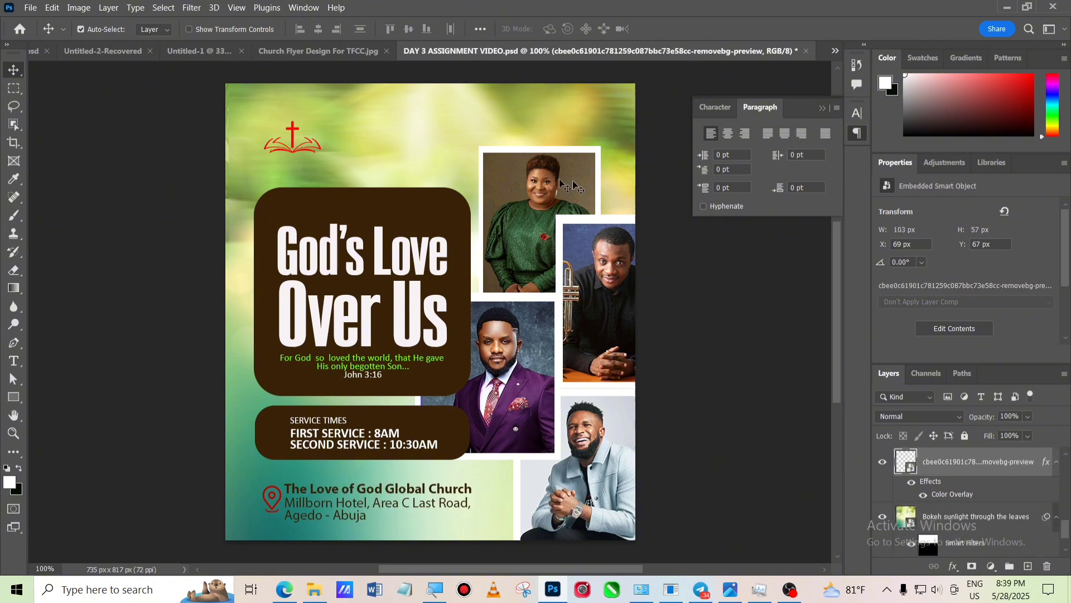
double_click(950, 472)
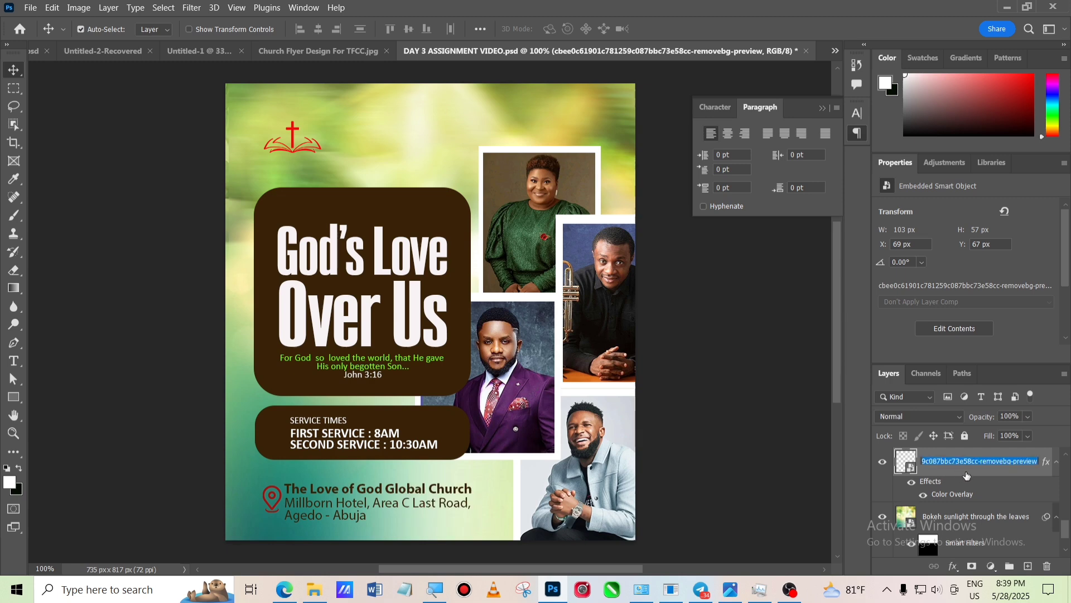
click(966, 475)
double_click(967, 475)
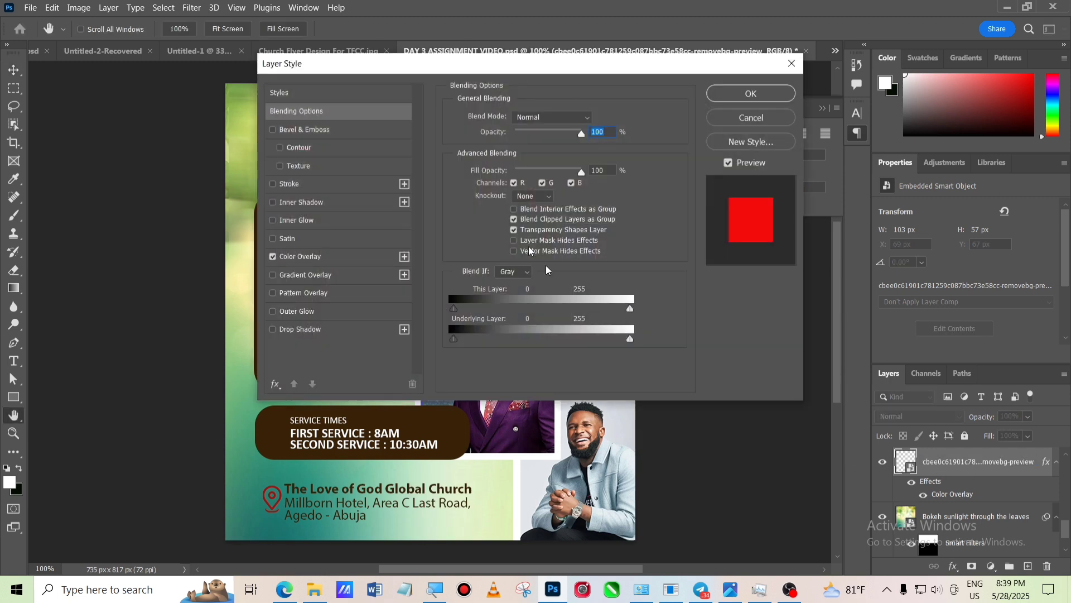
click(349, 256)
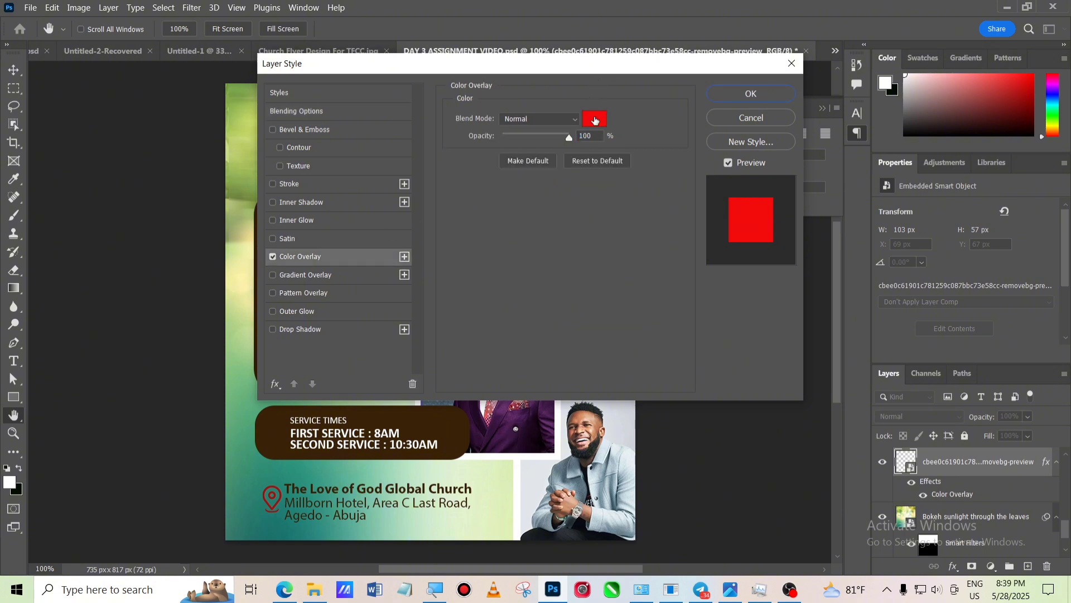
click(594, 118)
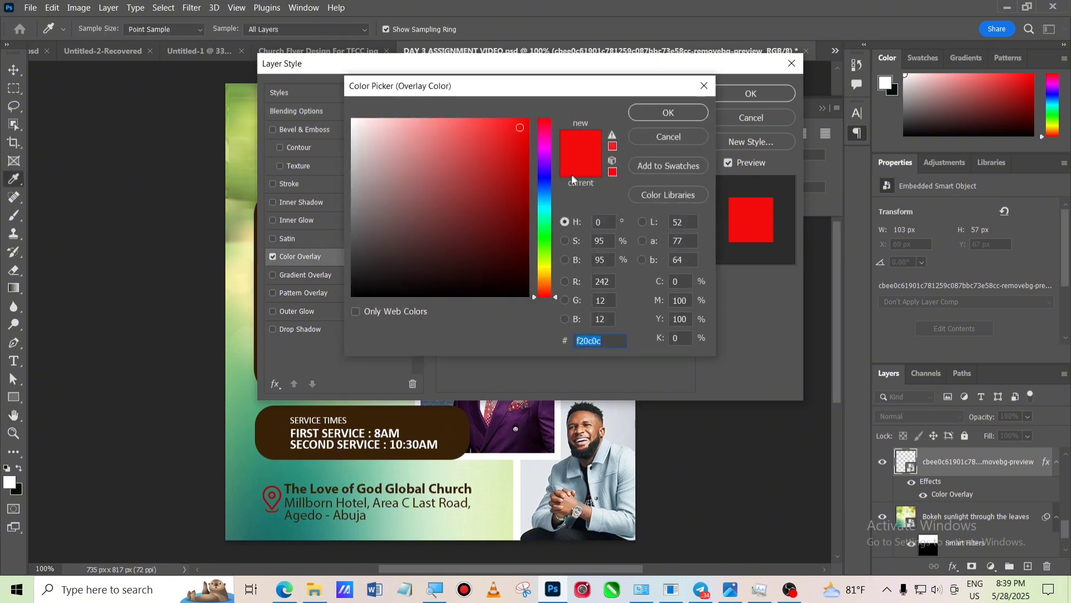
click(505, 211)
key(Return)
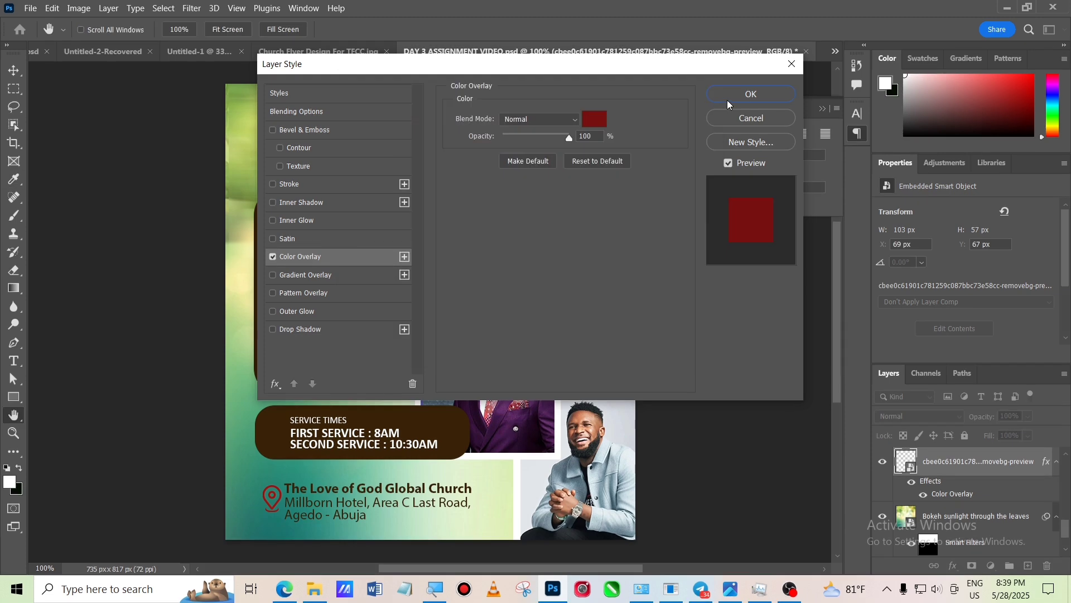
click(740, 93)
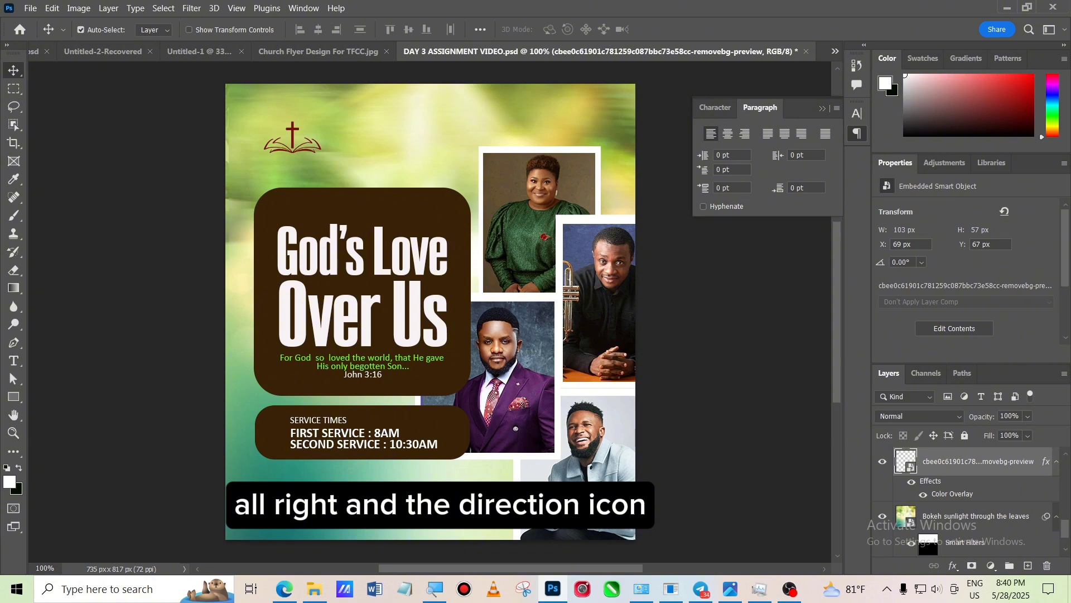
- Reopen the pin icon's Color Overlay and apply it darker to match the logo
click(274, 498)
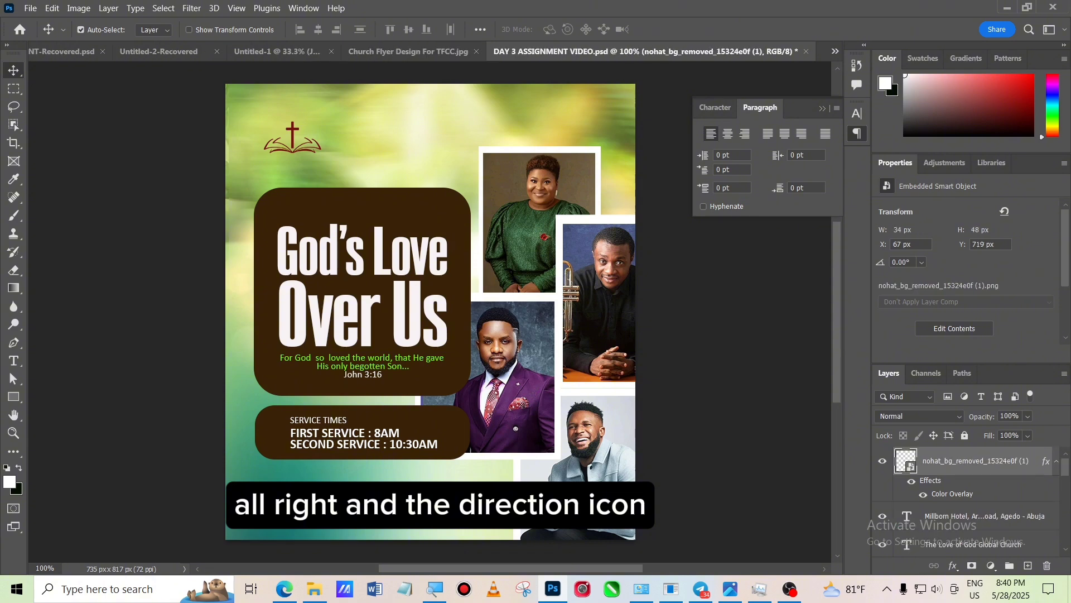
double_click(960, 479)
click(750, 93)
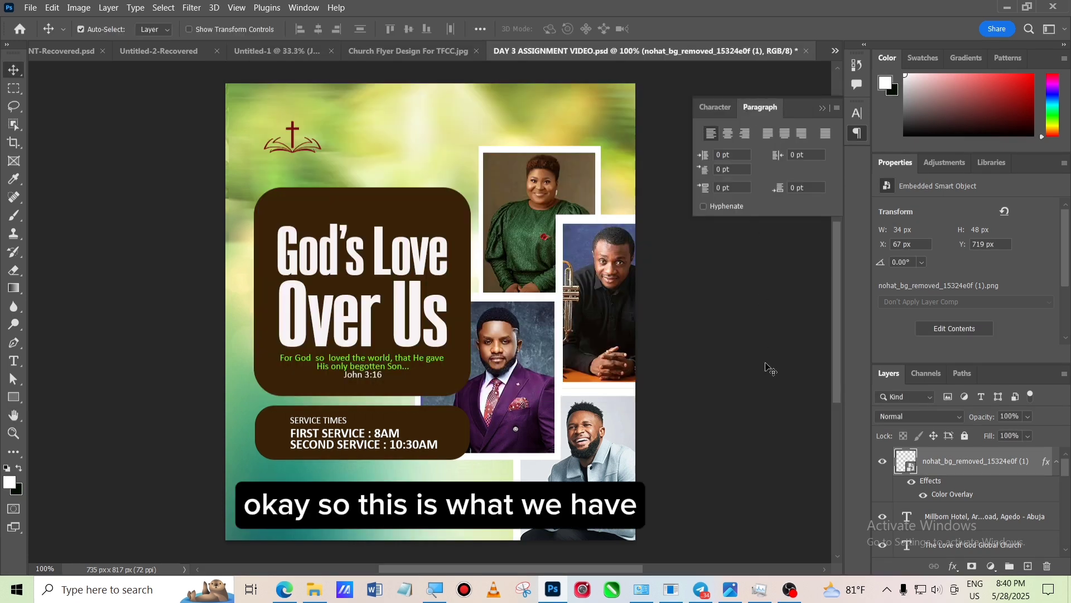
click(736, 443)
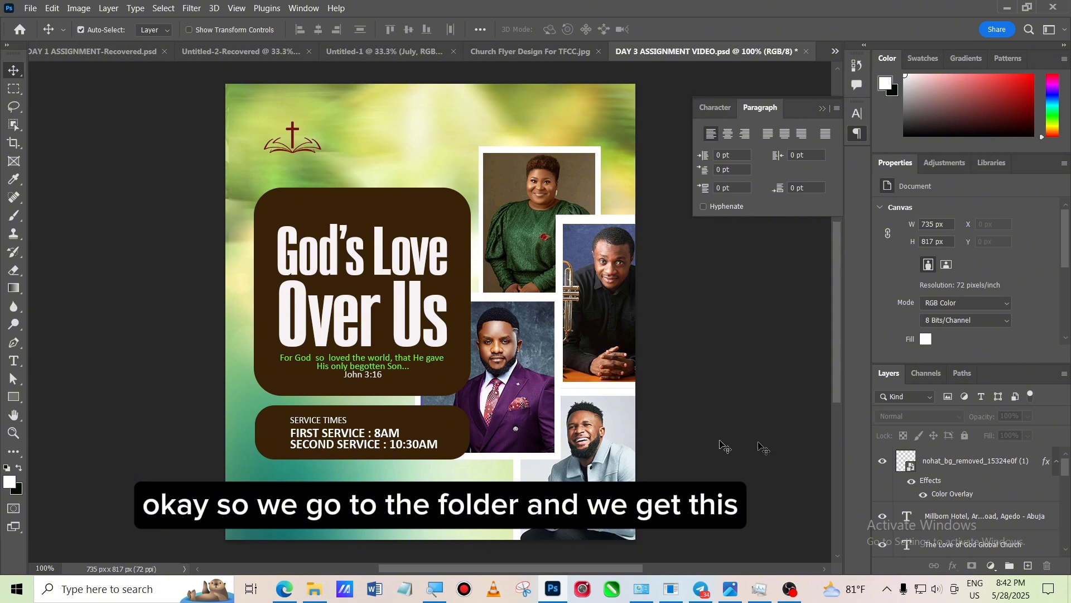
- Place the purple-gold texture image on top and stretch it across the whole flyer
click(313, 590)
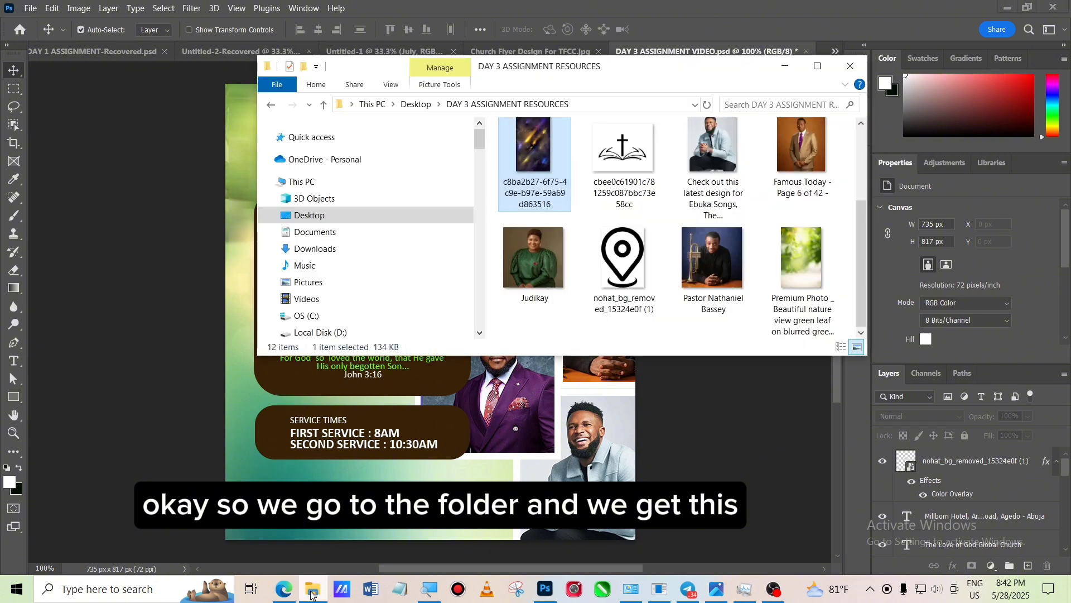
scroll(550, 155, up, 1)
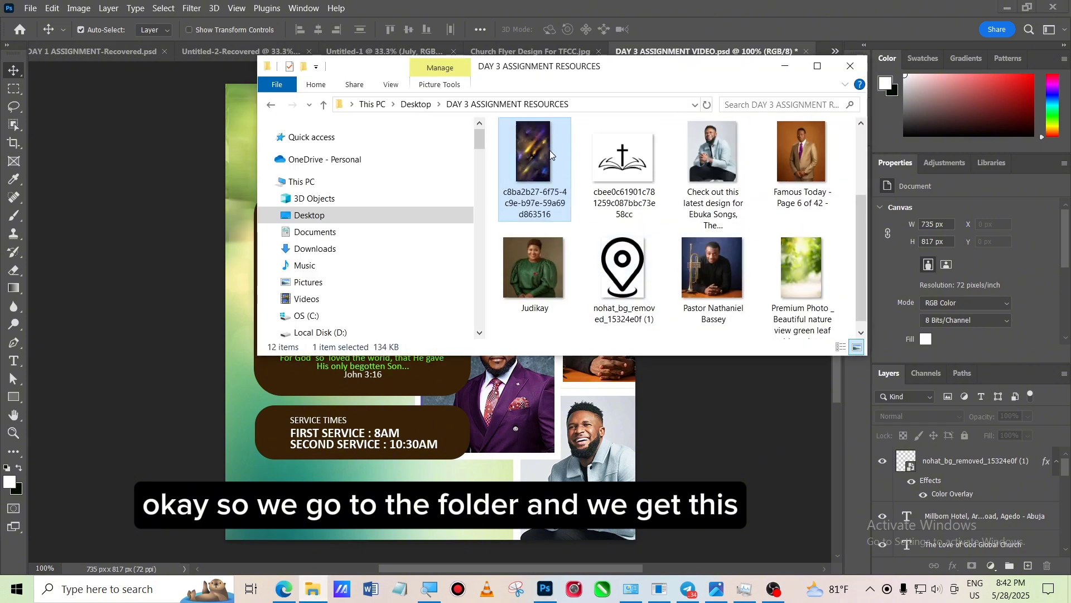
drag(550, 159, 457, 462)
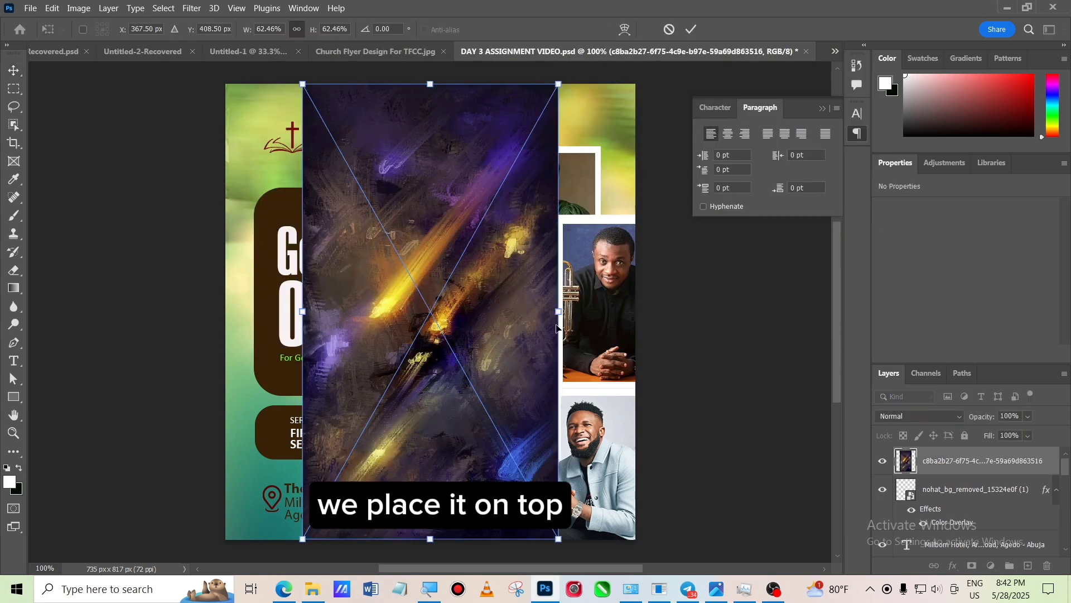
drag(560, 311, 647, 311)
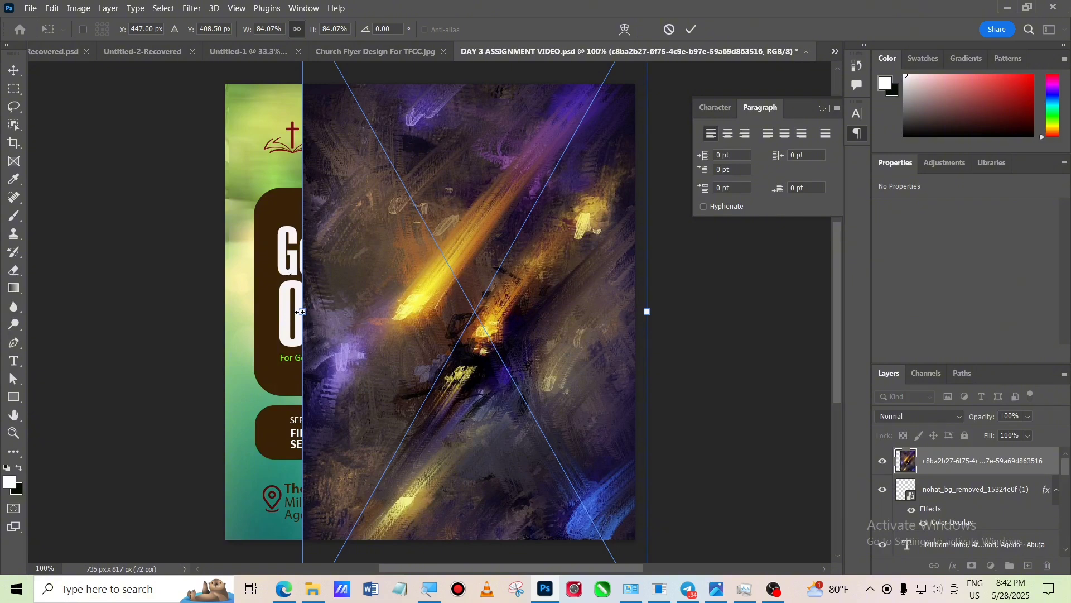
drag(302, 310, 208, 299)
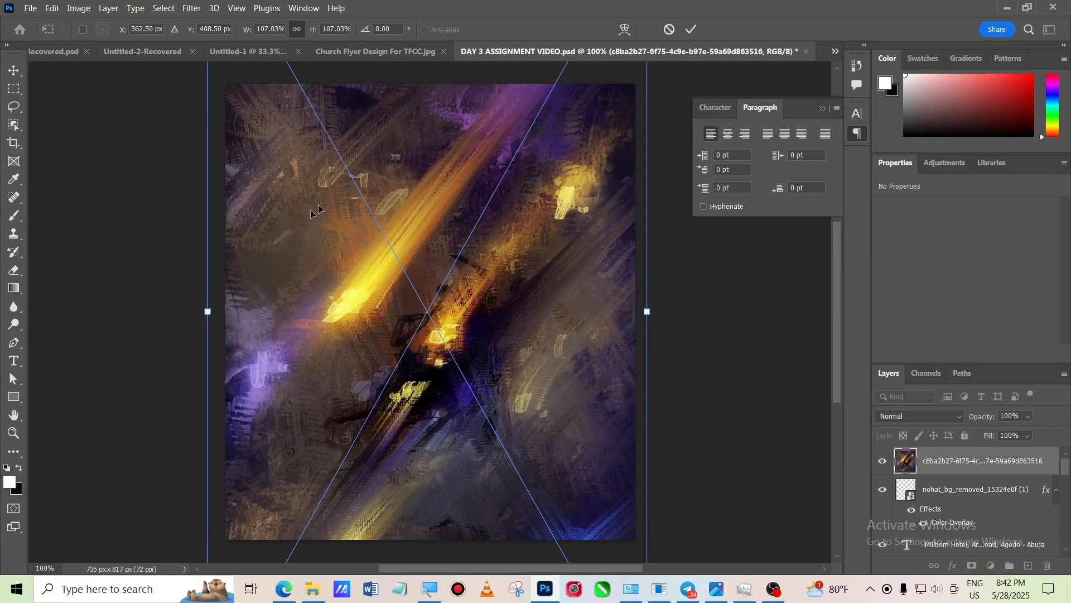
click(692, 29)
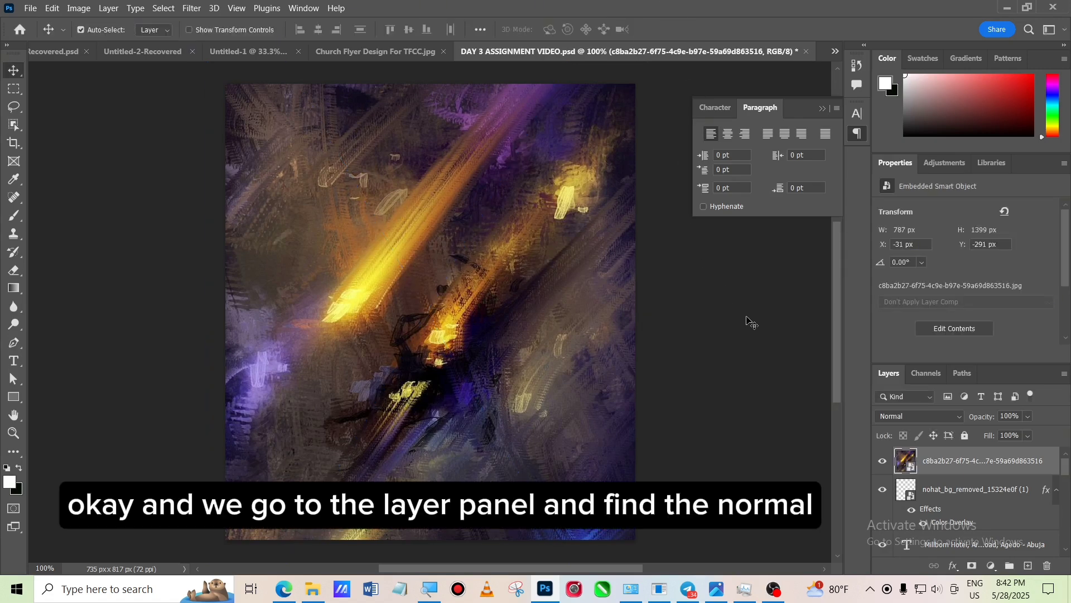
- Set the texture layer's blend mode to Soft Light
click(912, 416)
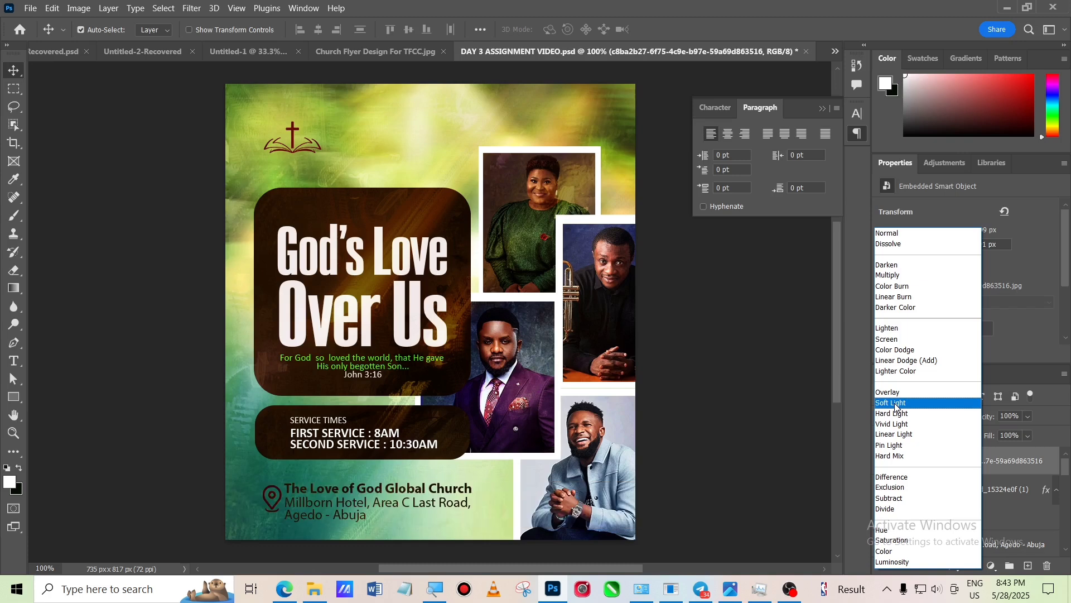
click(895, 403)
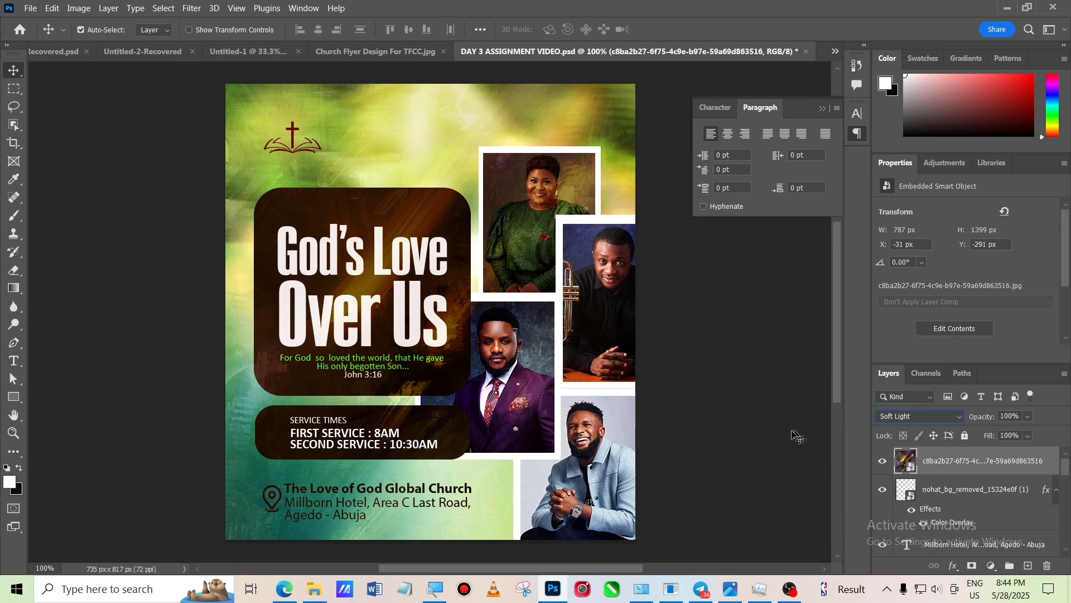
click(780, 436)
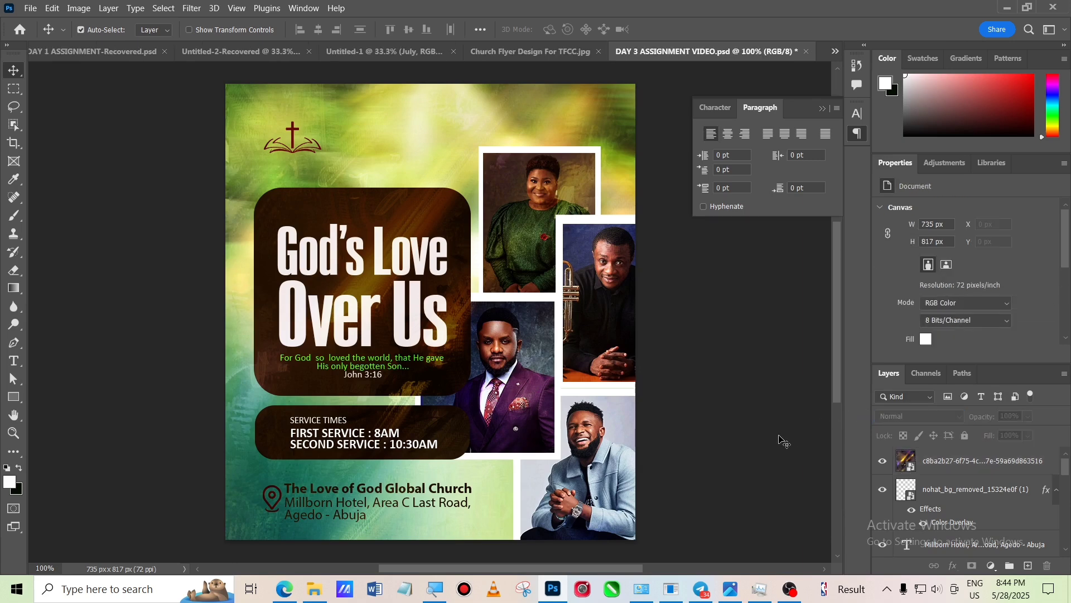